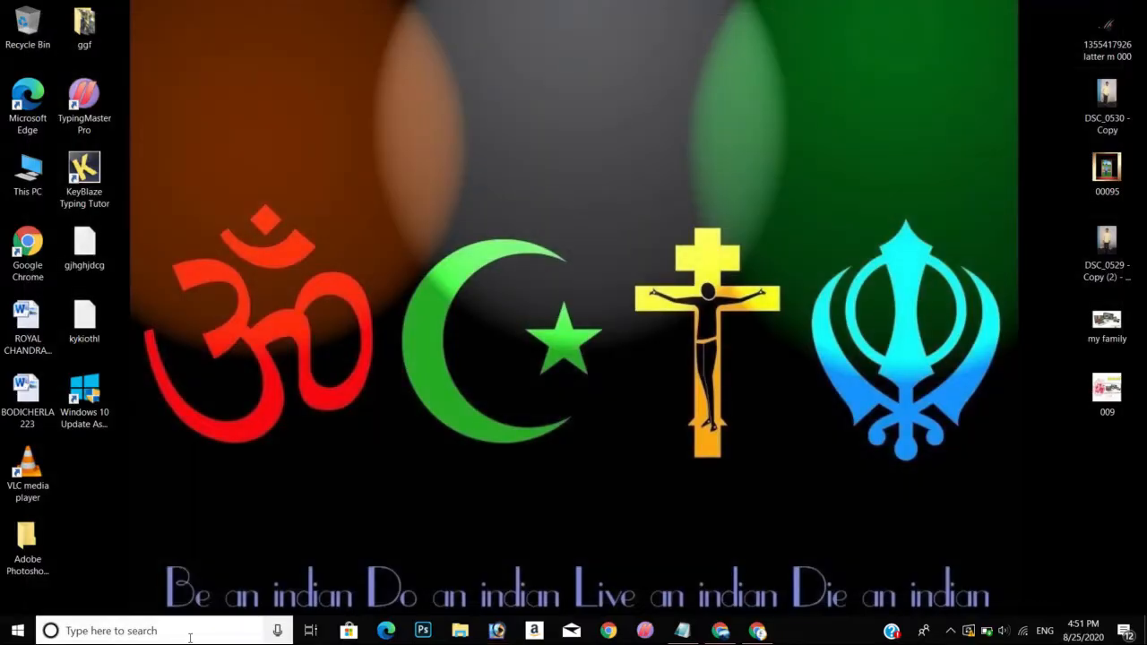
Search Windows for "adobe" and launch Adobe Photoshop 7.0
left_click(190, 631)
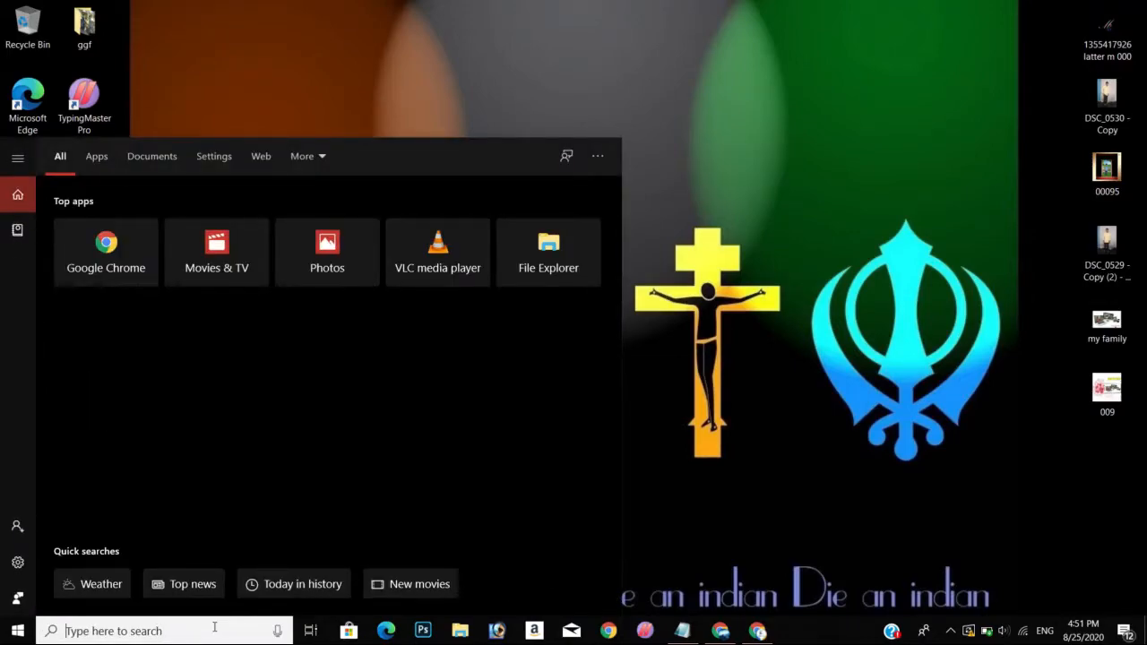
type("adob")
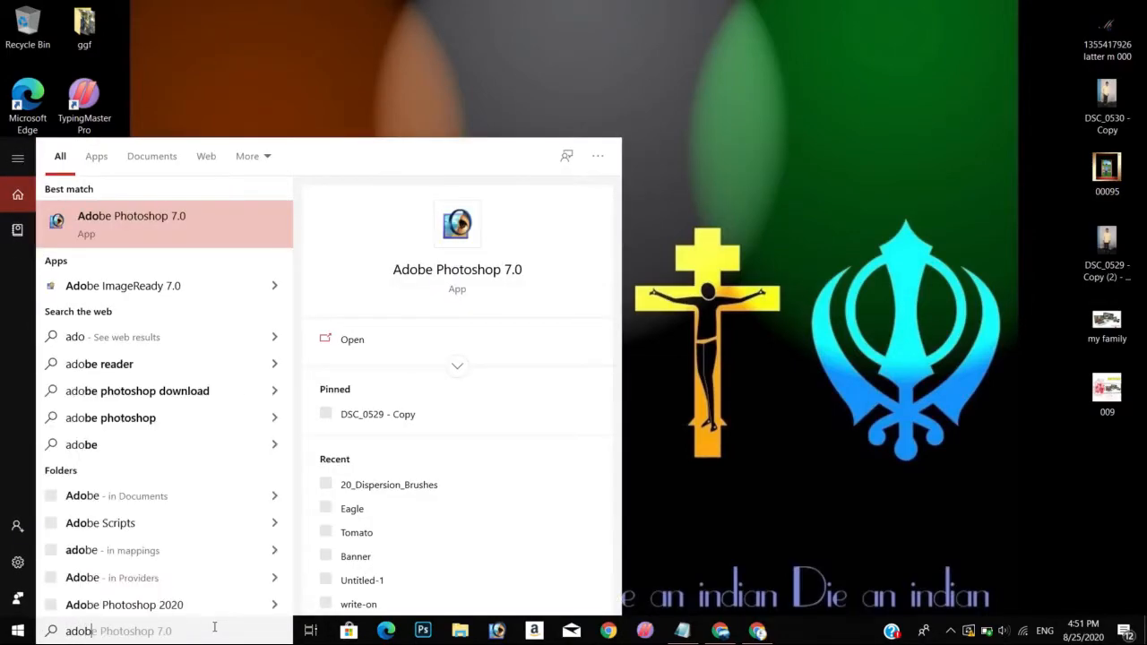
type("e")
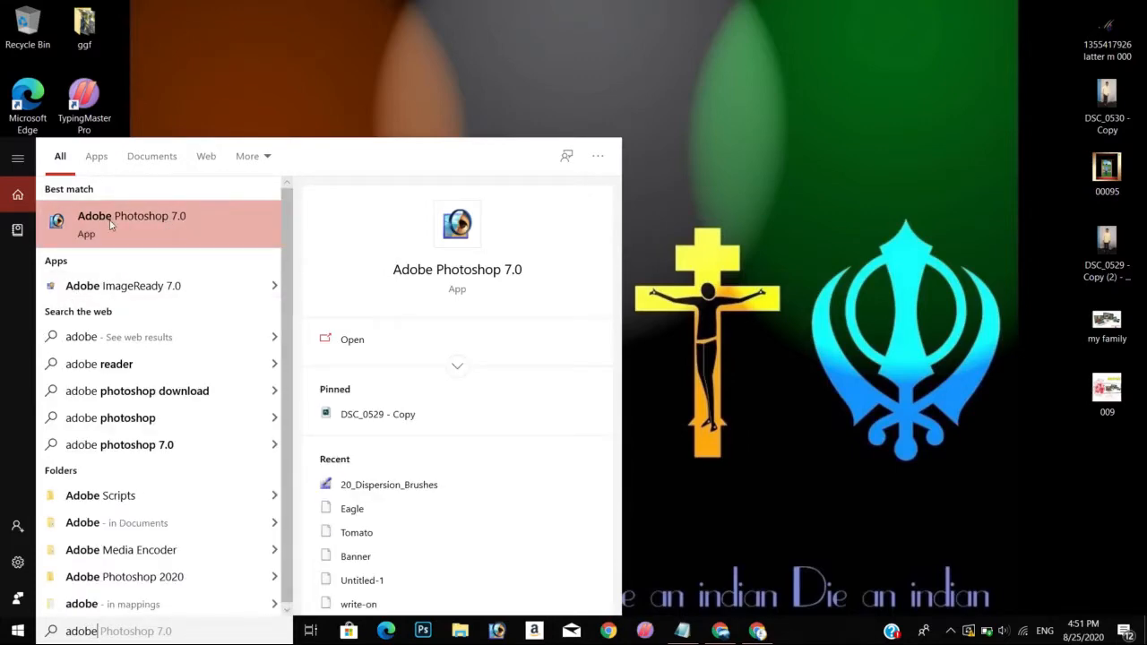
left_click(175, 224)
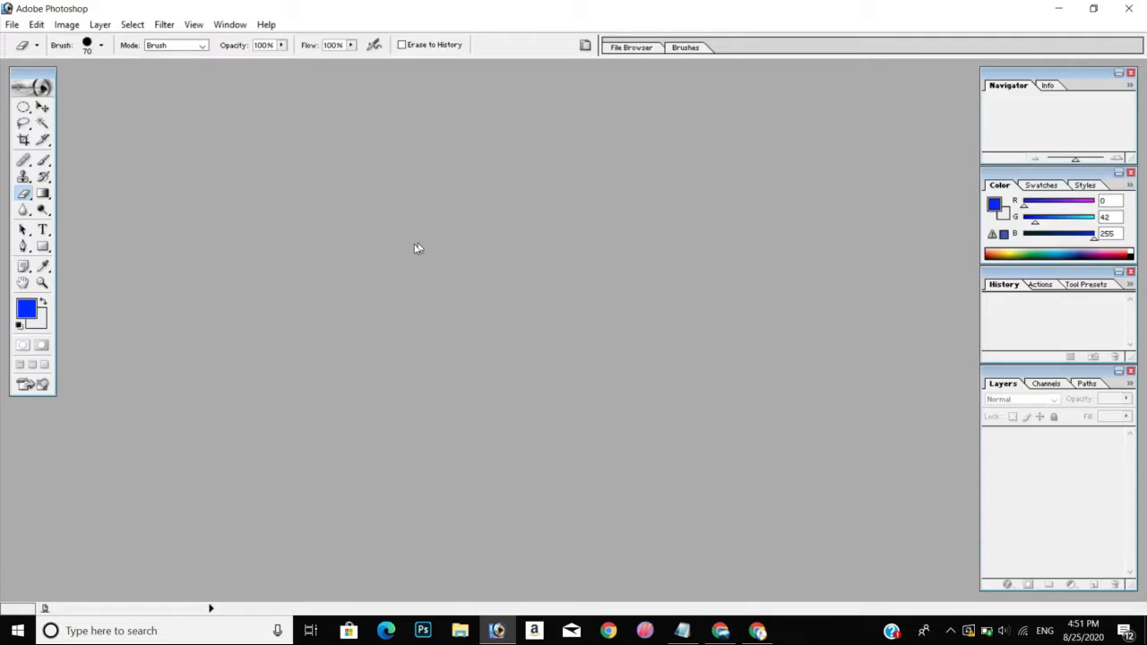
Create a new white RGB document of 6 by 4 inches at 72 pixels/inch and maximize its window
double_click(544, 294)
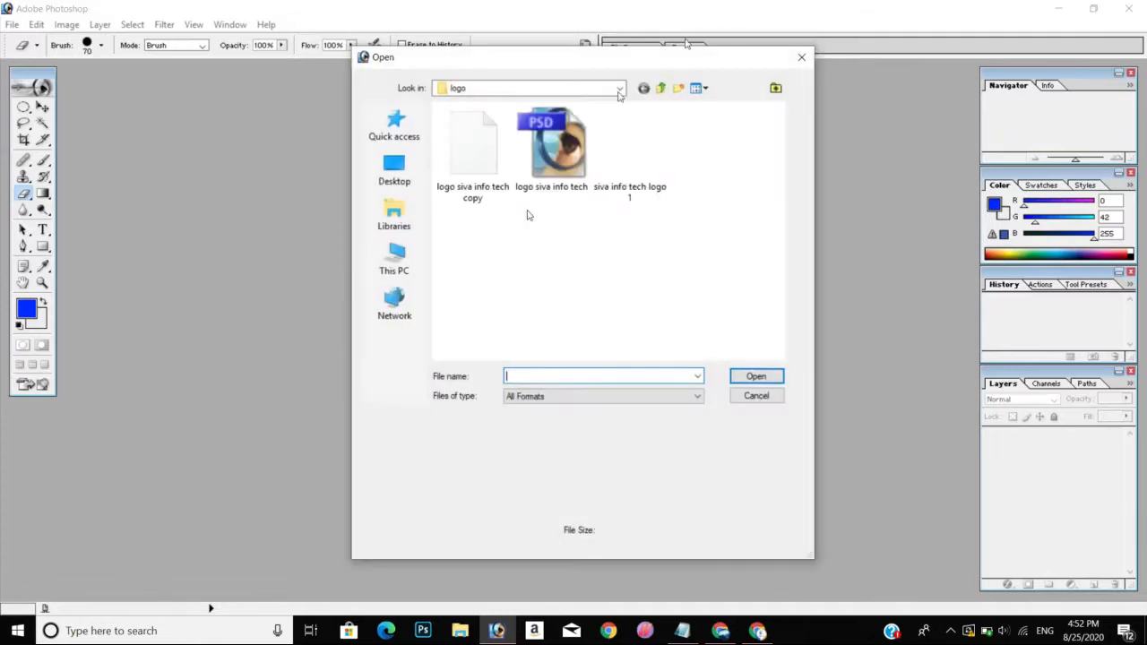
left_click(802, 58)
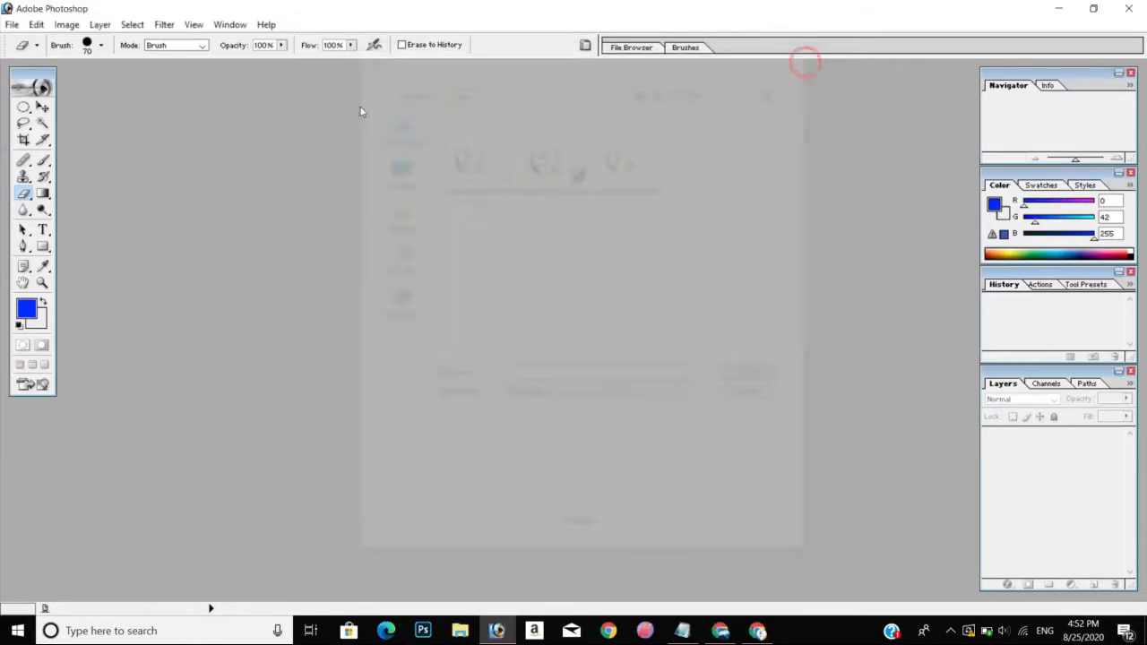
left_click(13, 24)
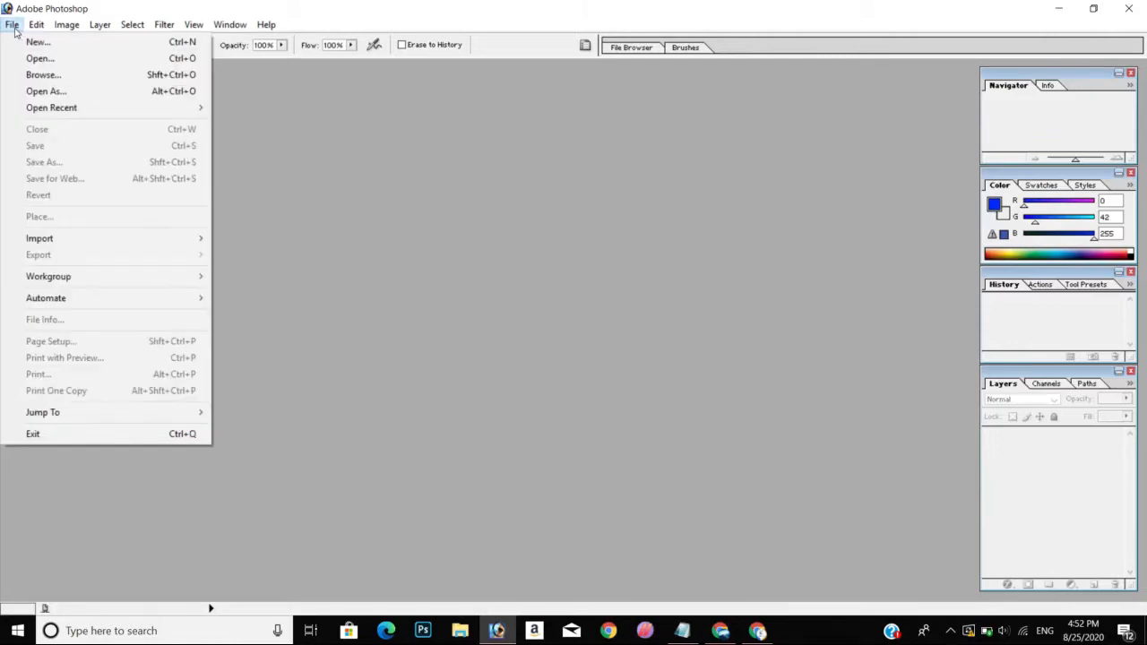
left_click(95, 48)
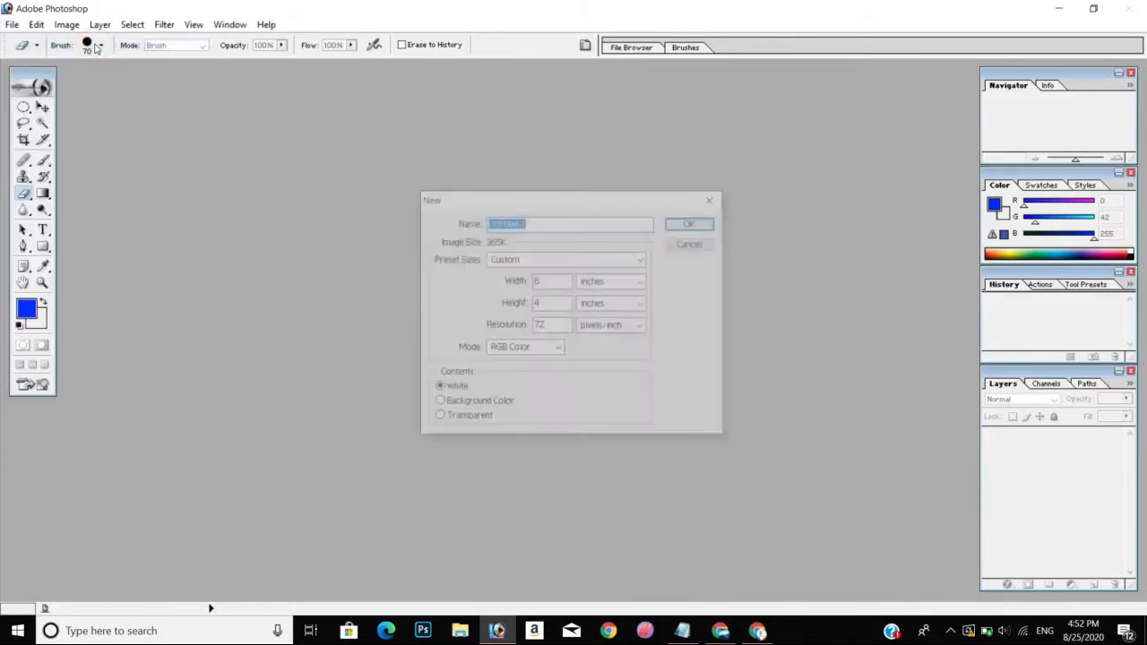
left_click(548, 281)
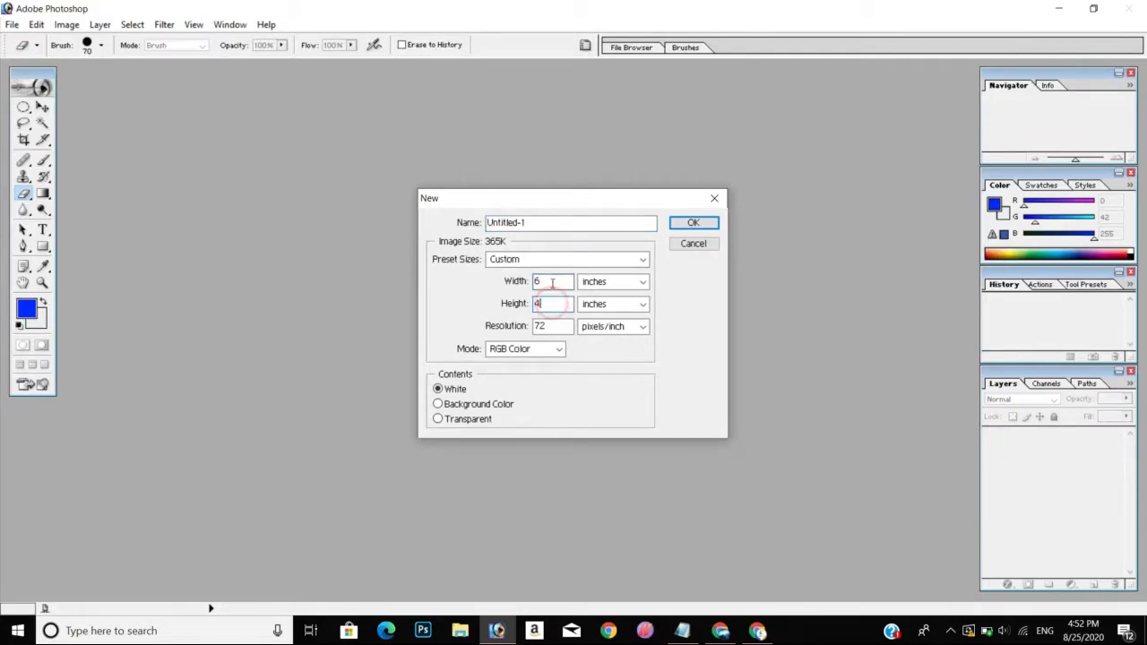
left_click(550, 282)
left_click(687, 228)
left_click(696, 228)
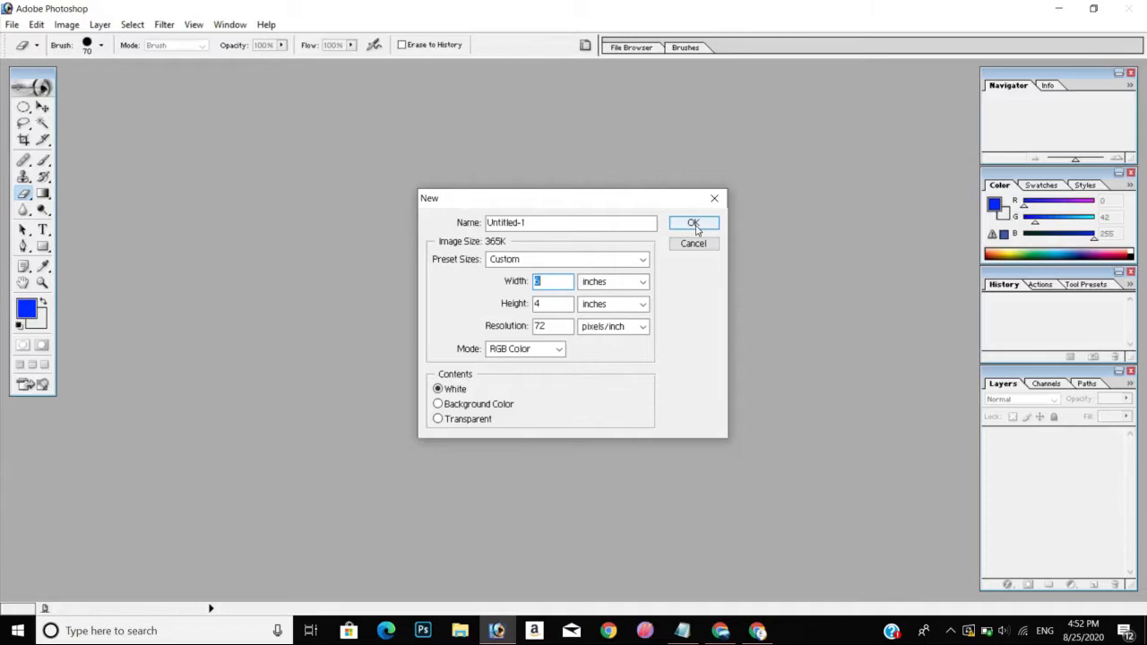
left_click(696, 228)
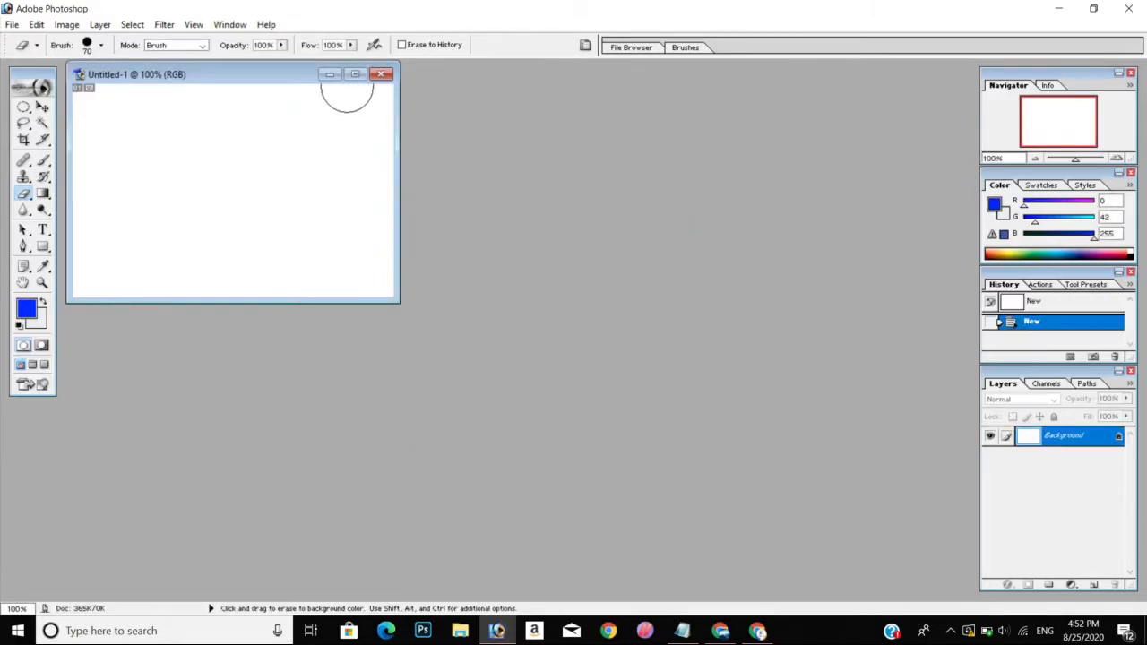
left_click(355, 73)
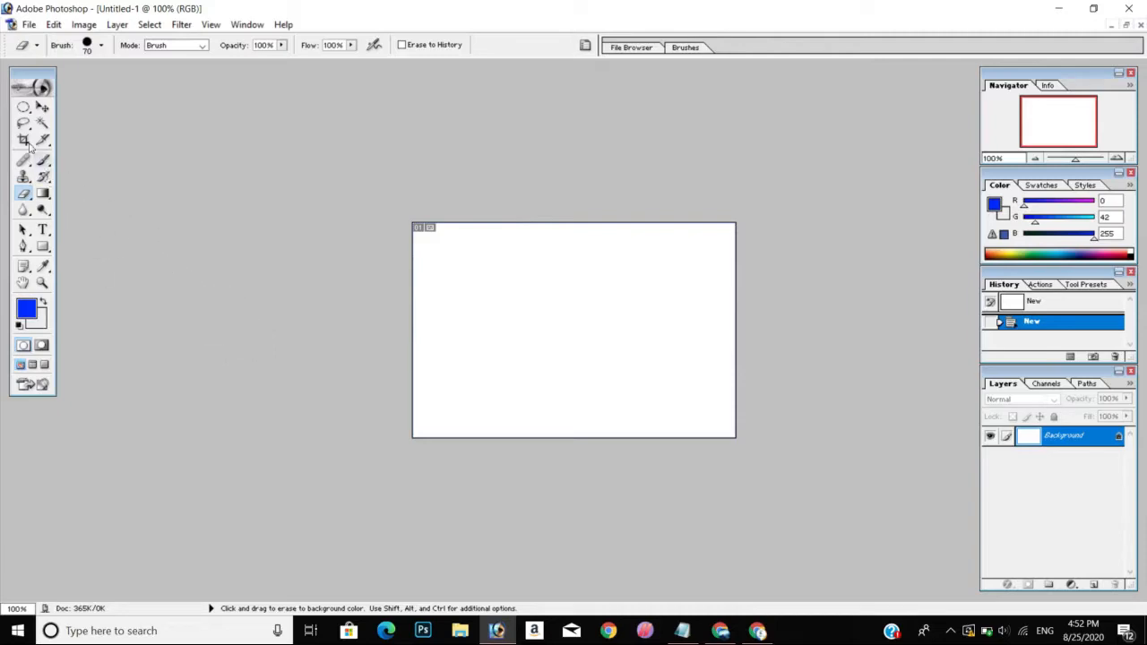
left_click(24, 107)
left_click(43, 108)
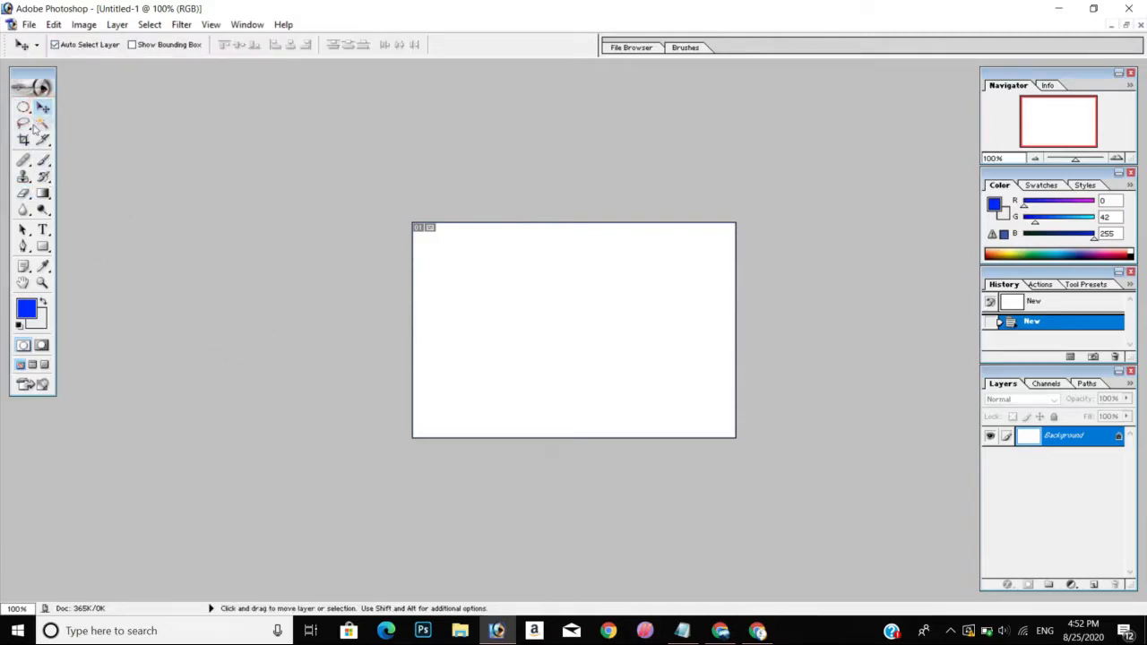
key("ctrl+plus")
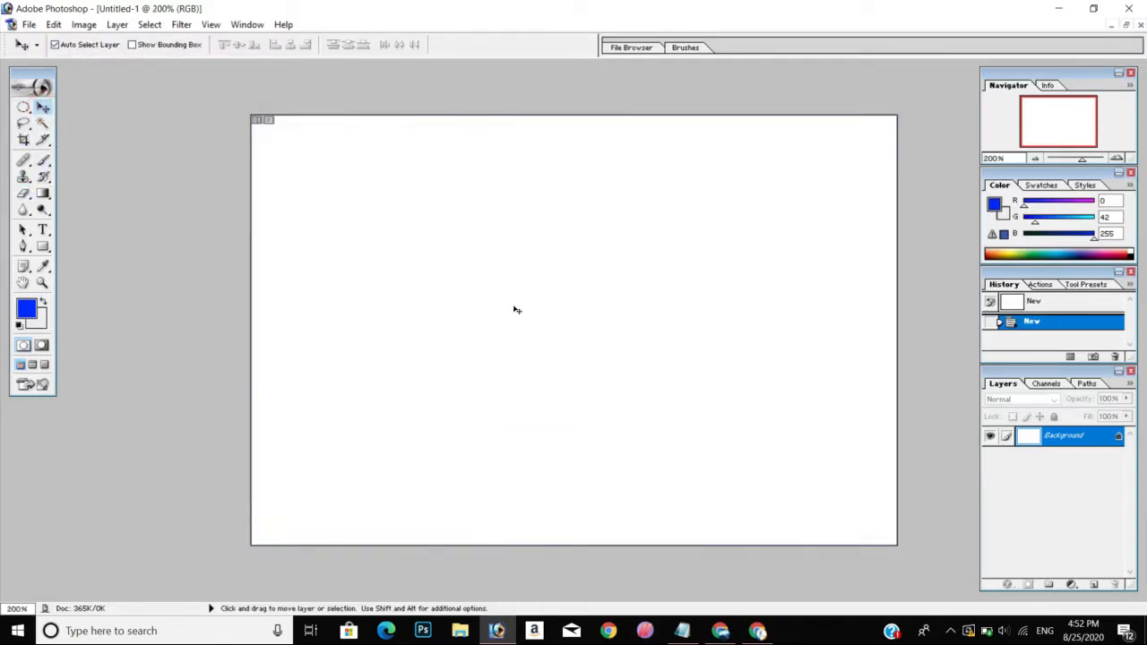
key("ctrl+plus")
key("ctrl+minus")
left_click(264, 120)
left_click(24, 140)
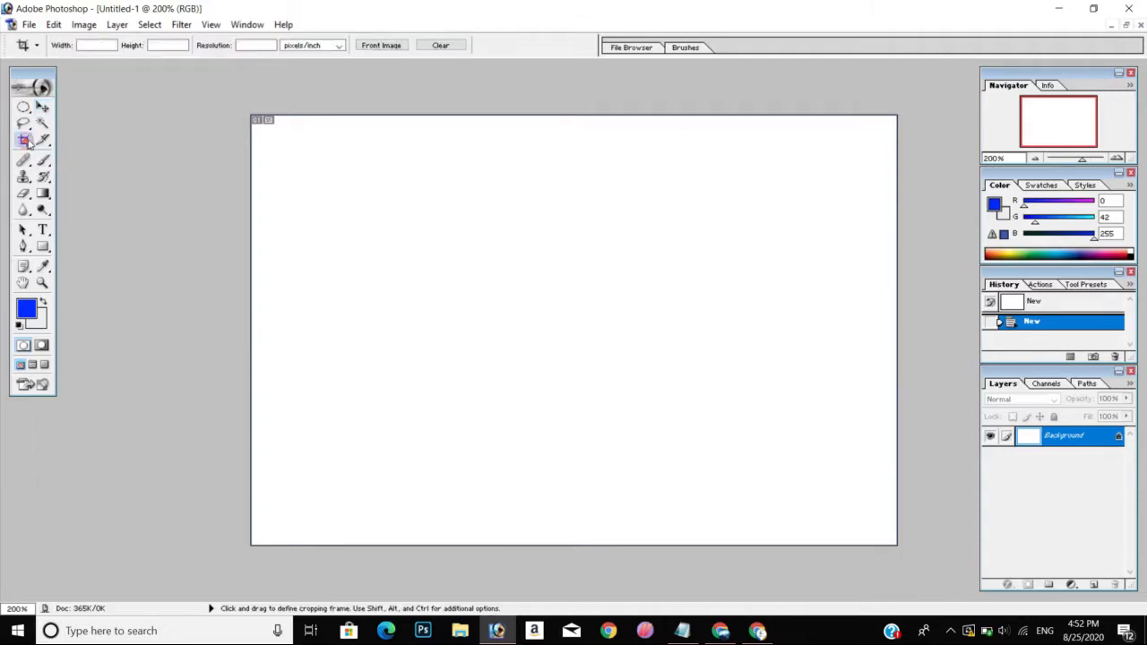
left_click(42, 139)
left_click(42, 159)
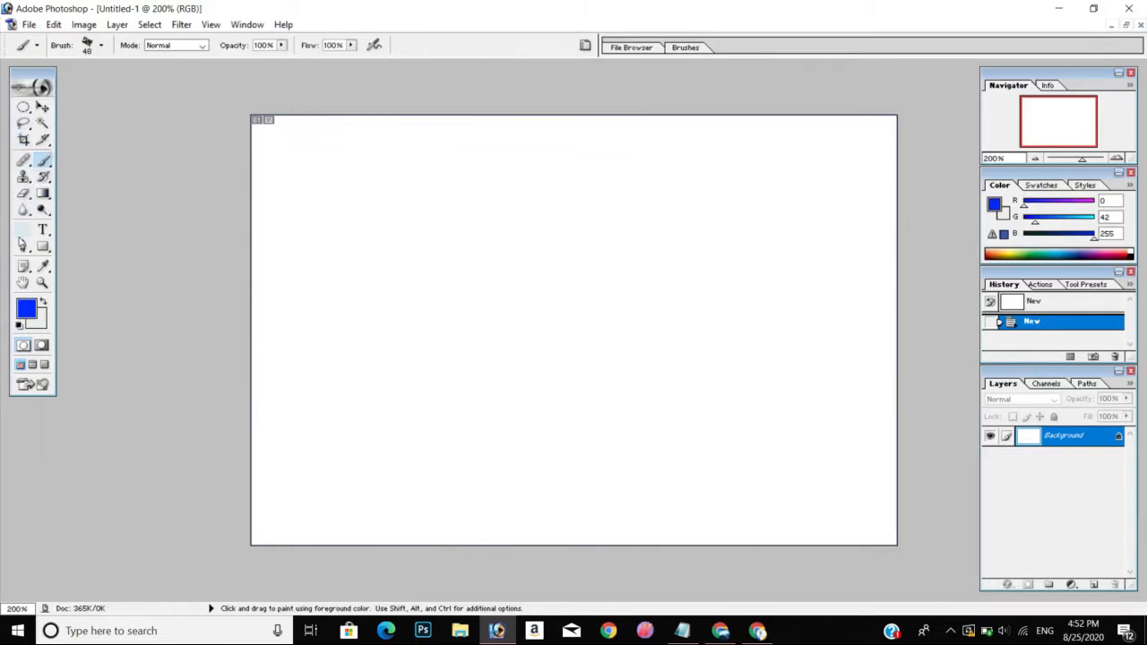
Add two separate text layers in 26 pt Bell MT Bold blue: "siva" in the canvas's upper left and "tech" near its centre
left_click(42, 229)
left_click(410, 248)
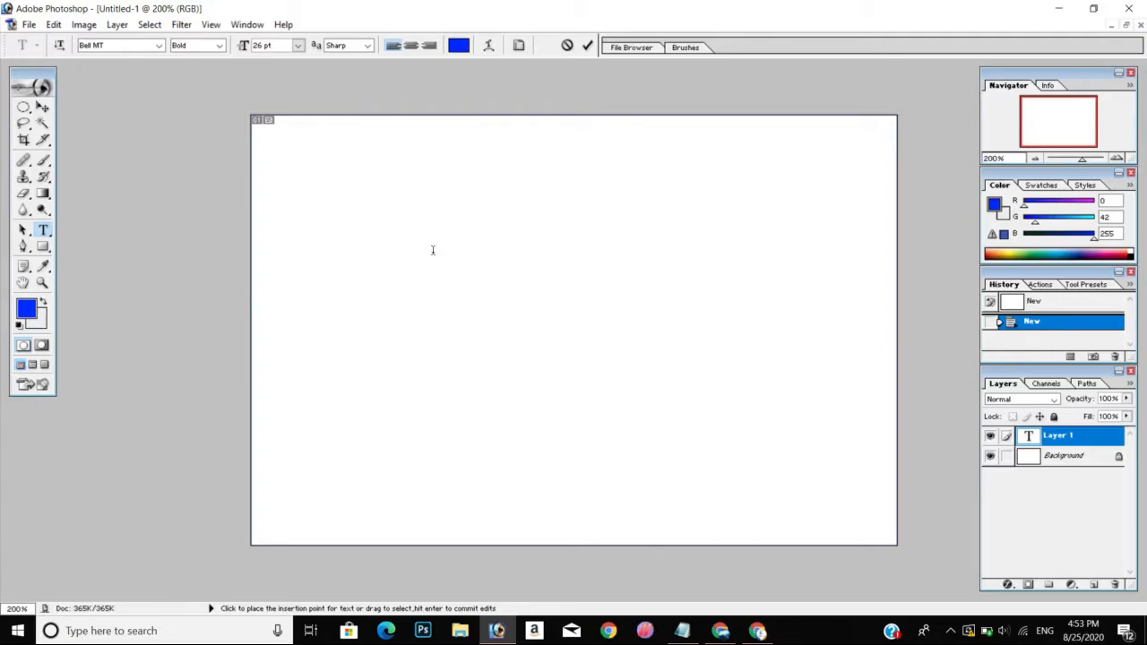
type("siva")
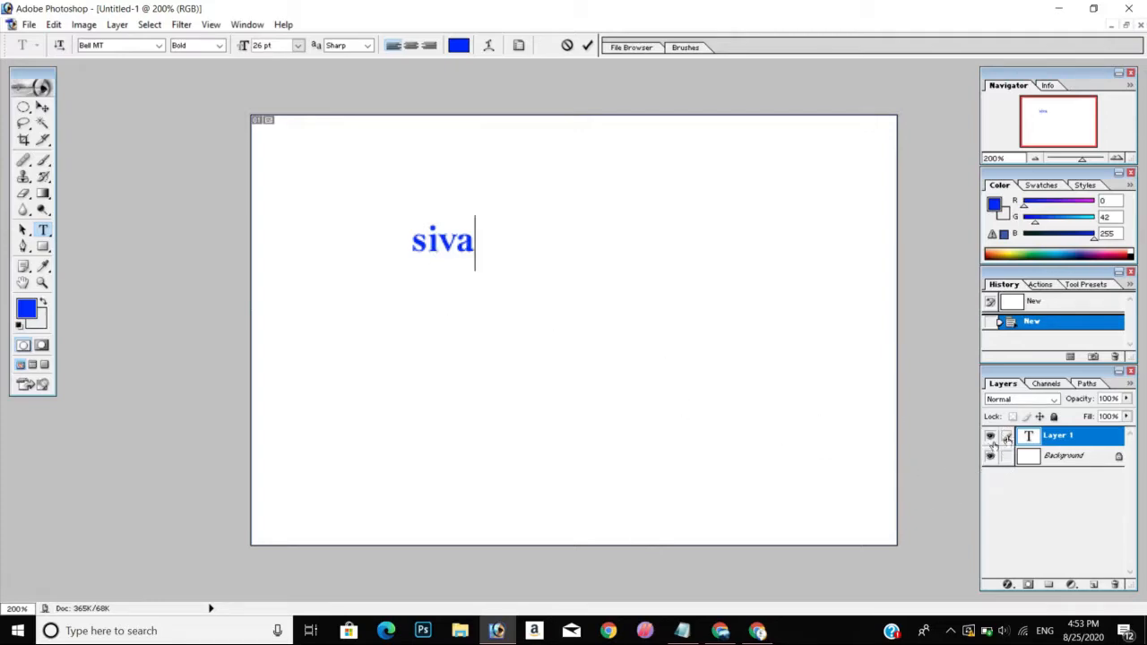
left_click(1049, 441)
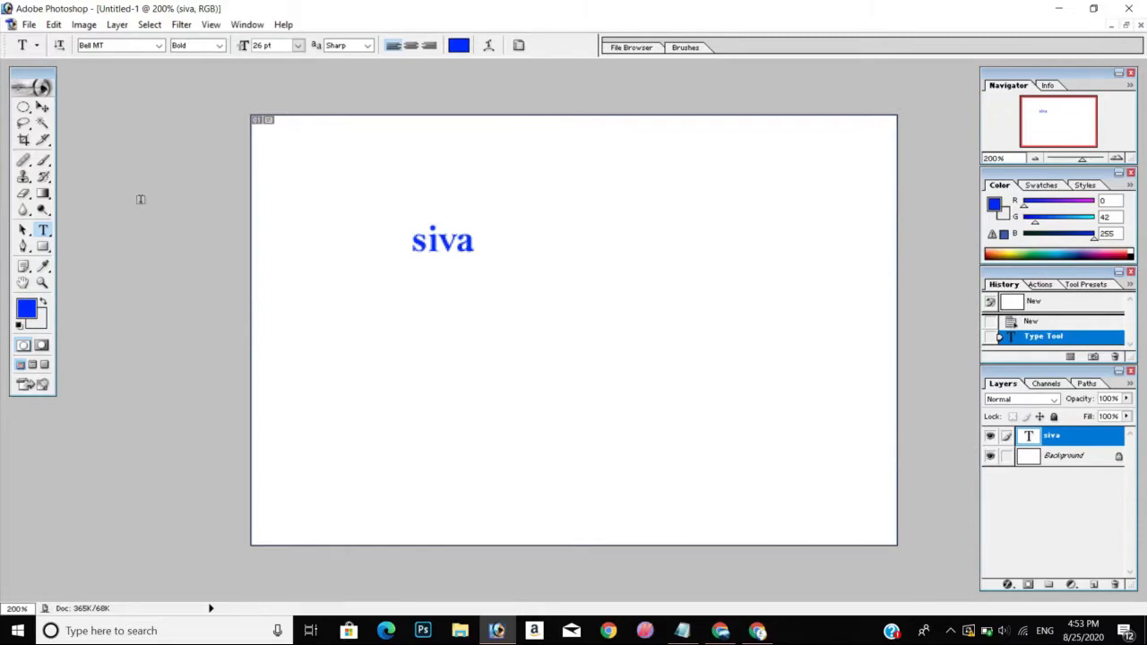
left_click(500, 357)
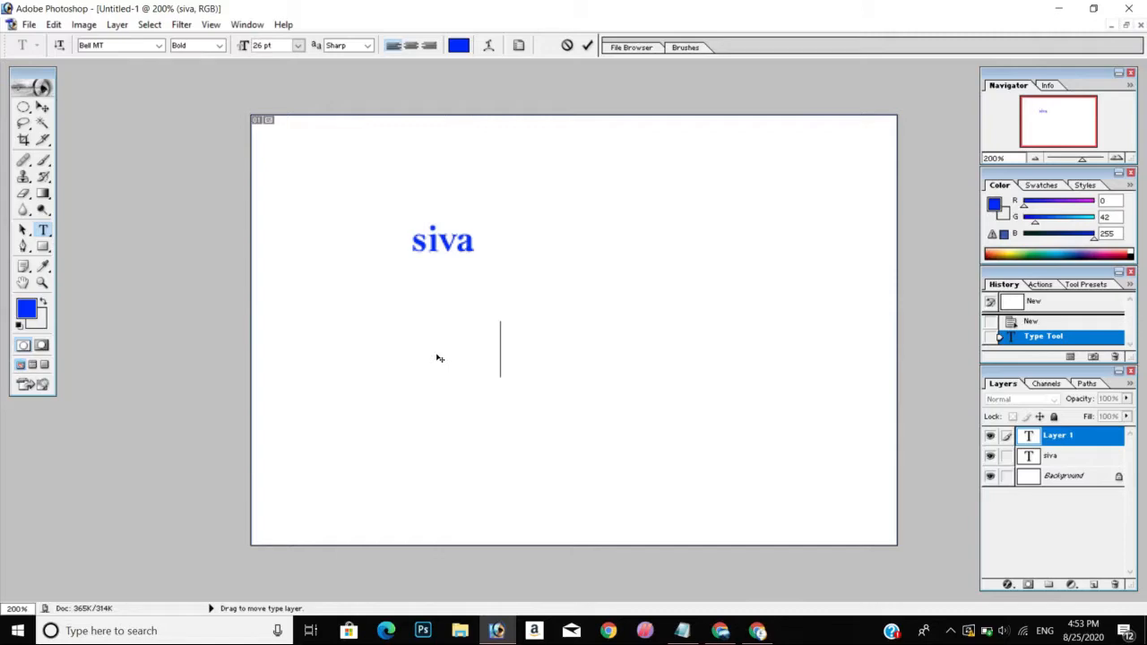
type("tech")
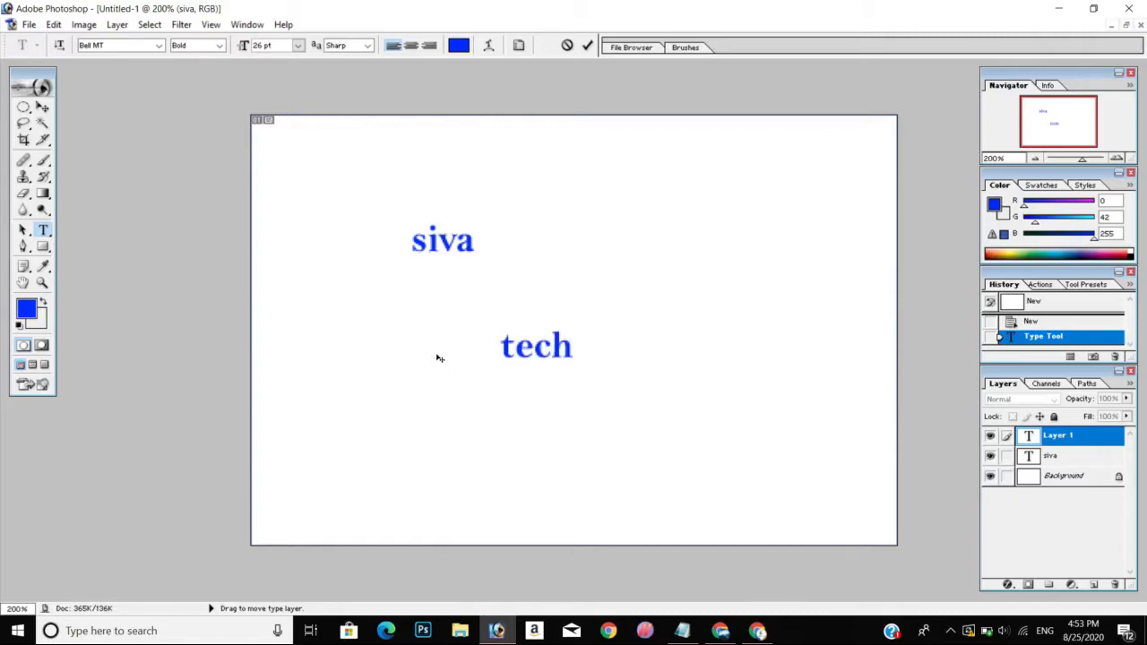
left_click(914, 453)
left_click(787, 462)
Move the "siva" text to the canvas's upper-right corner and place "tech" directly below it
left_click(43, 108)
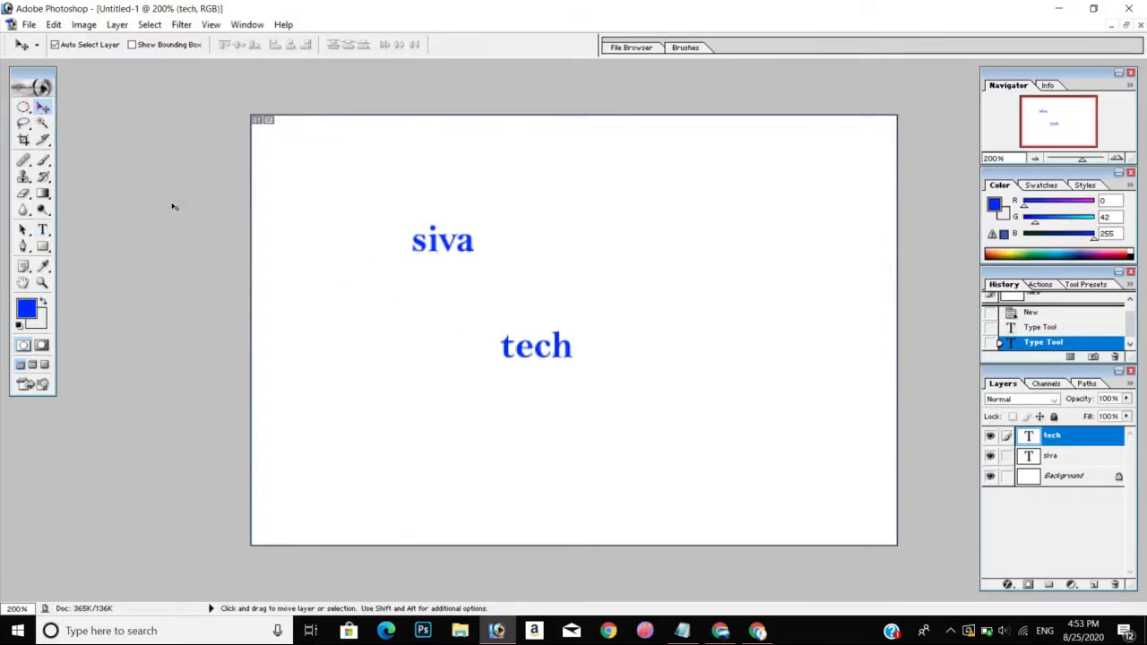
left_click(457, 244)
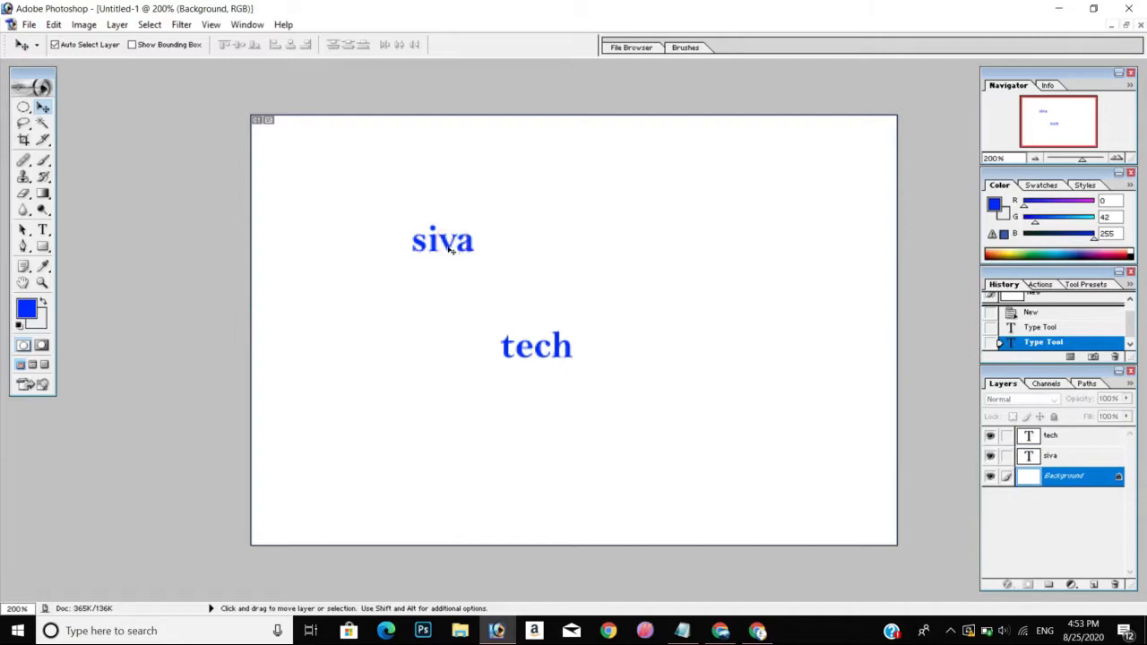
left_click_drag(450, 243, 858, 152)
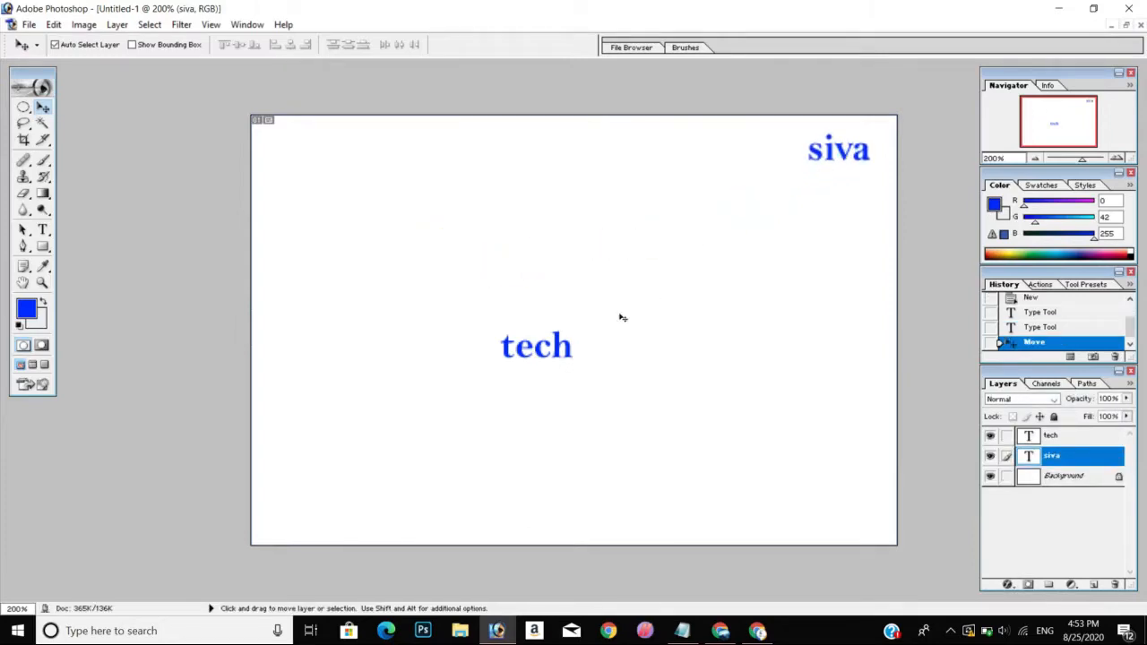
left_click_drag(557, 348, 865, 194)
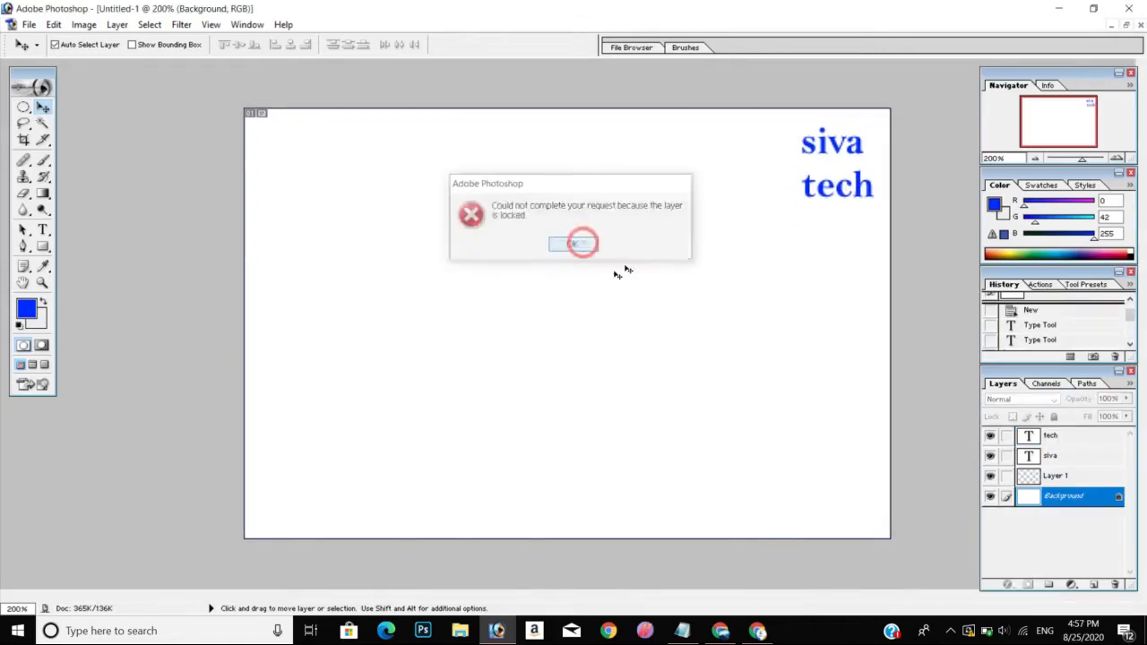
left_click(583, 243)
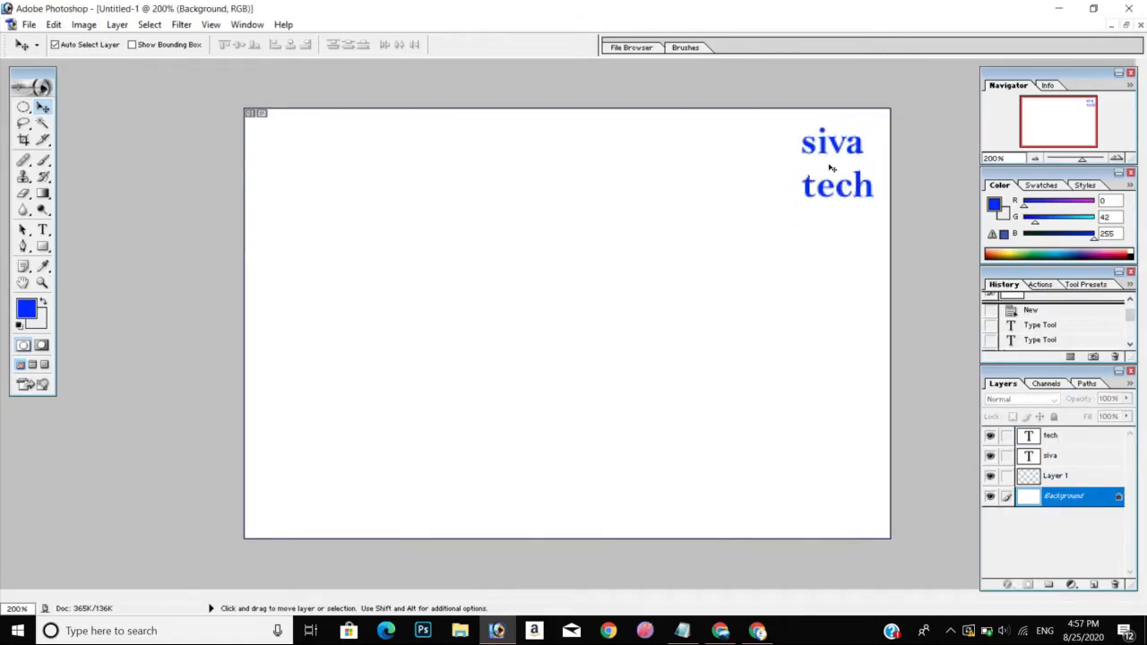
Add two separate single-letter text layers near the middle of the canvas, "s" and, lower to its right, "t"
left_click(42, 230)
left_click(474, 286)
type("s")
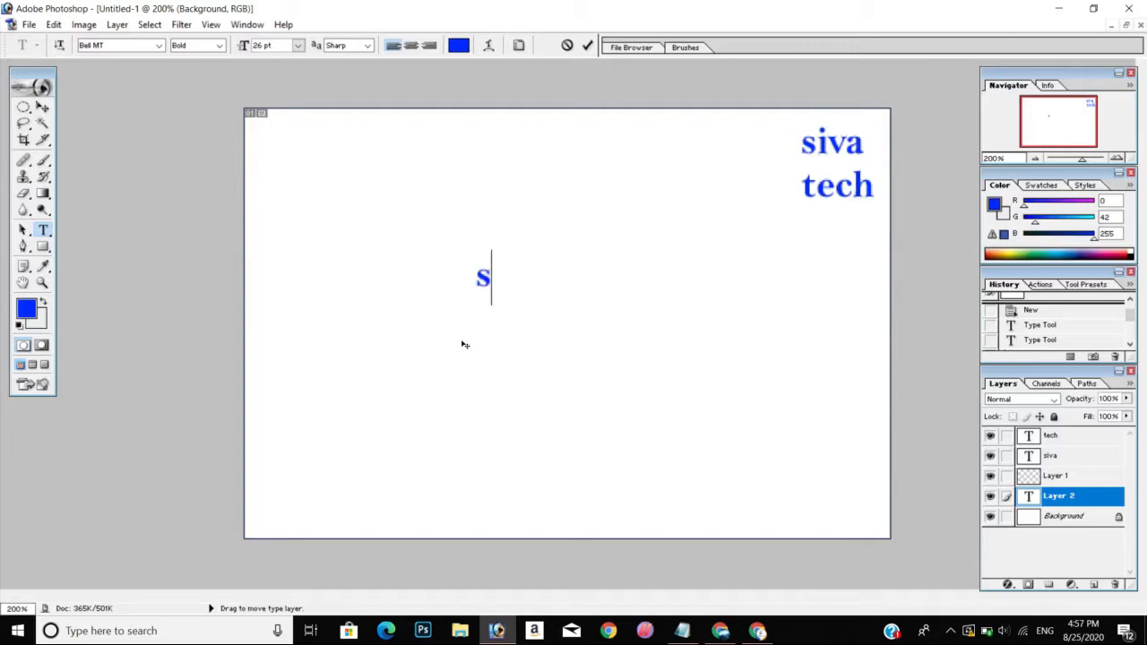
left_click(42, 108)
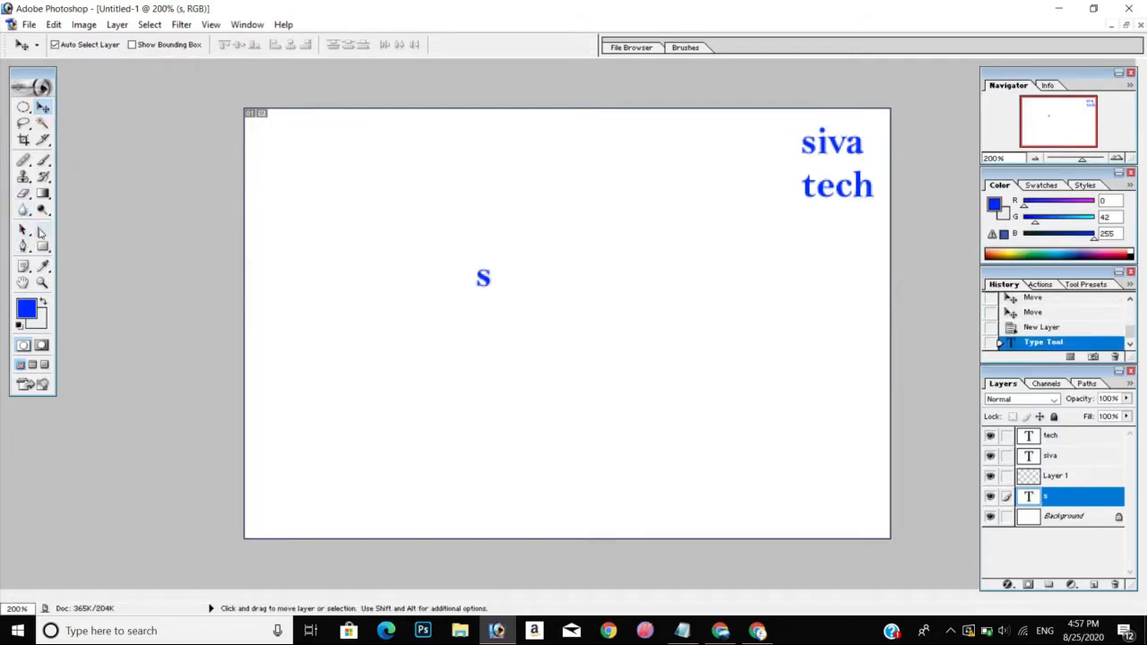
left_click(42, 229)
left_click(530, 361)
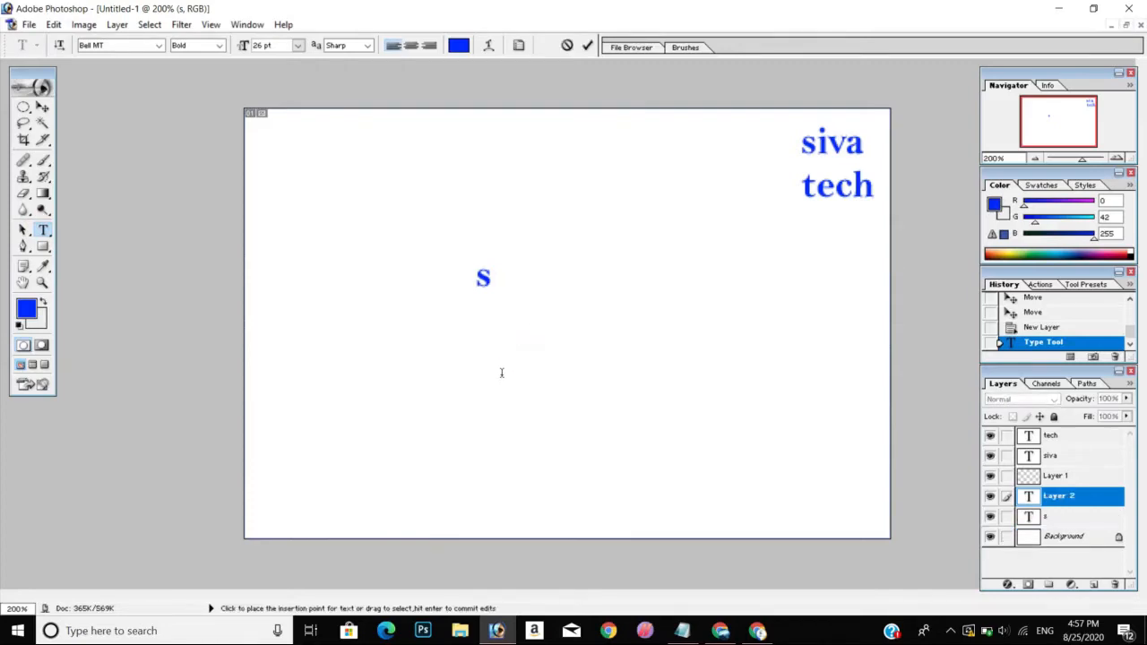
type("t")
Move the letters "s" and "t" side by side beneath the word "tech"
left_click(42, 108)
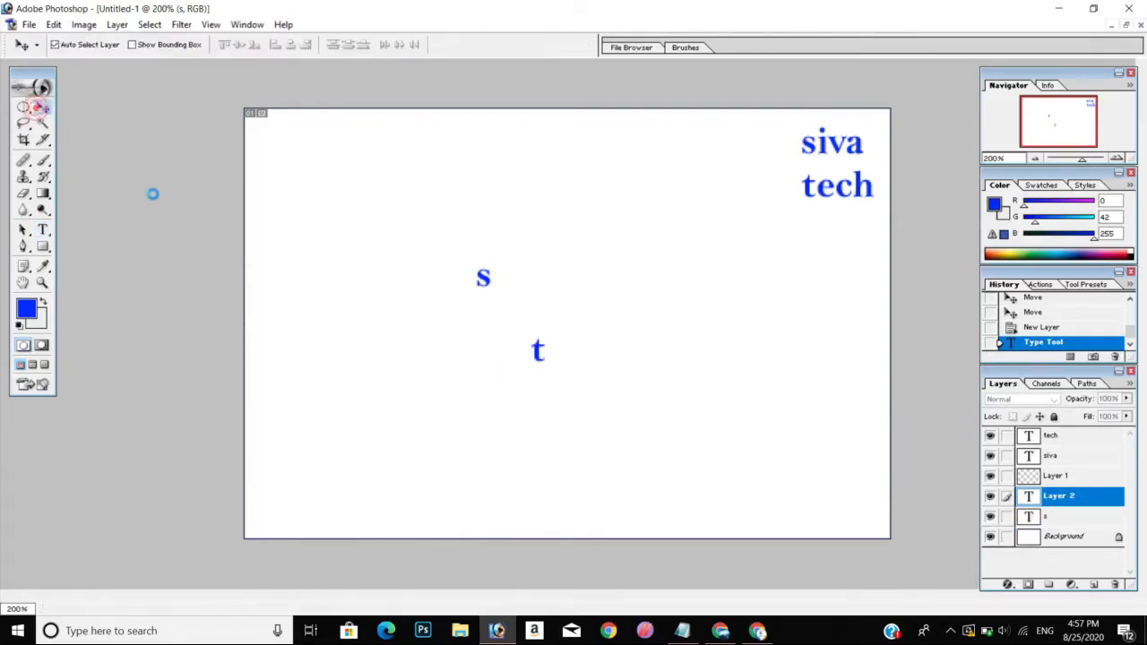
left_click_drag(558, 282, 625, 281)
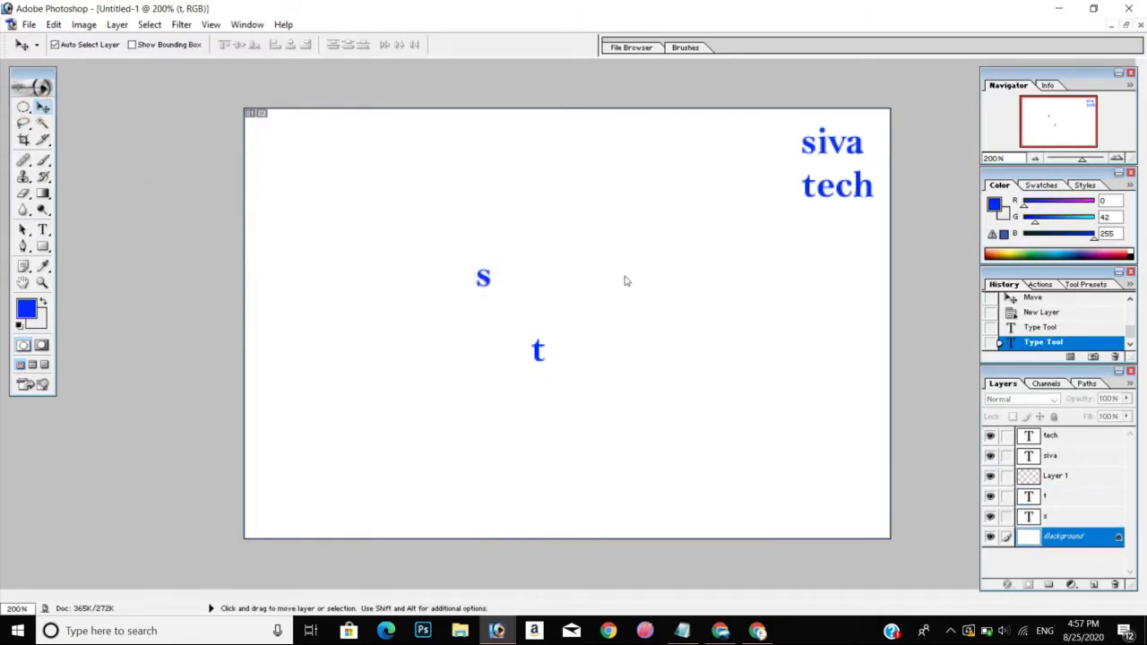
left_click(571, 245)
left_click_drag(484, 278, 627, 244)
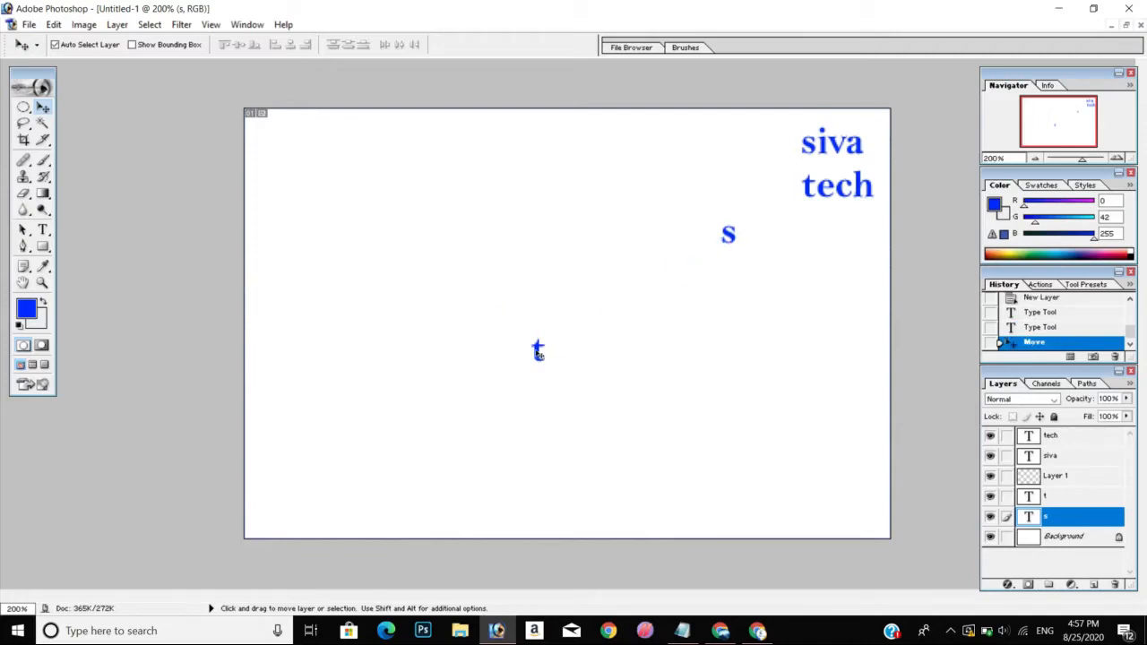
left_click_drag(538, 353, 837, 240)
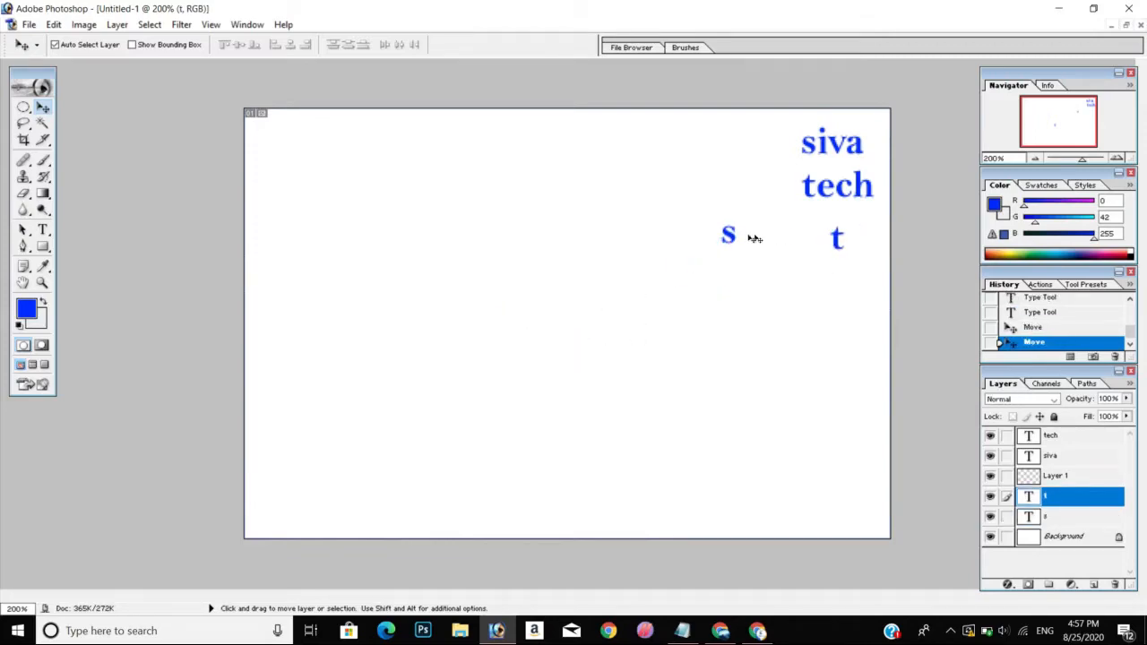
left_click_drag(733, 237, 790, 235)
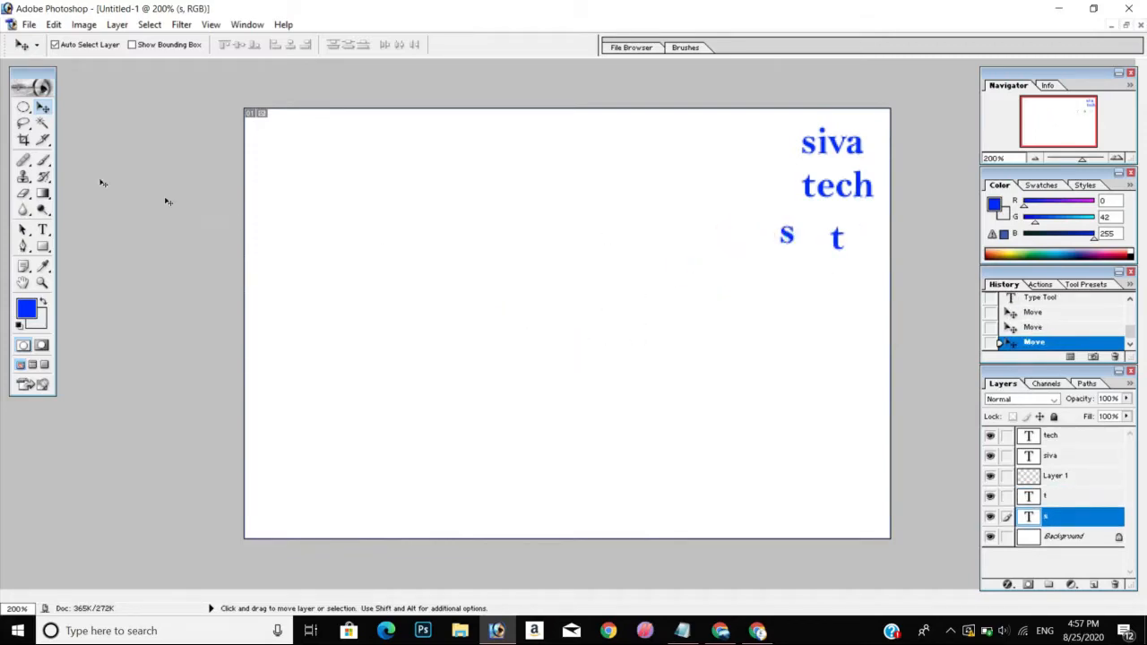
Draw a nearly circular elliptical marquee selection left of the canvas centre, a little over half the canvas height
left_click(21, 106)
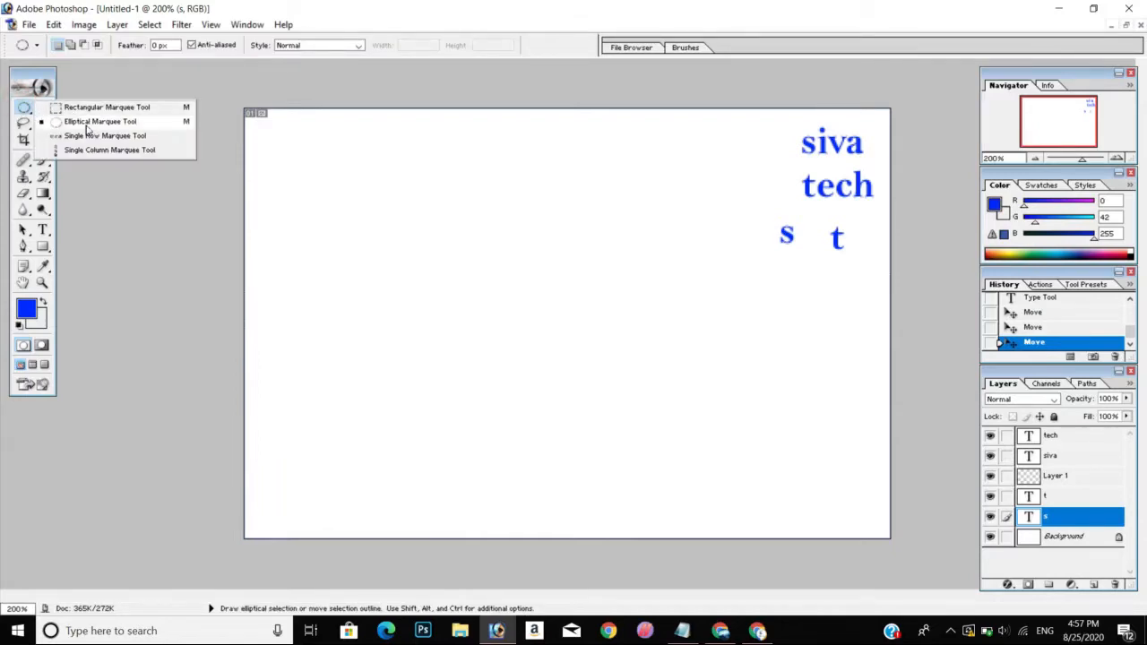
left_click(128, 123)
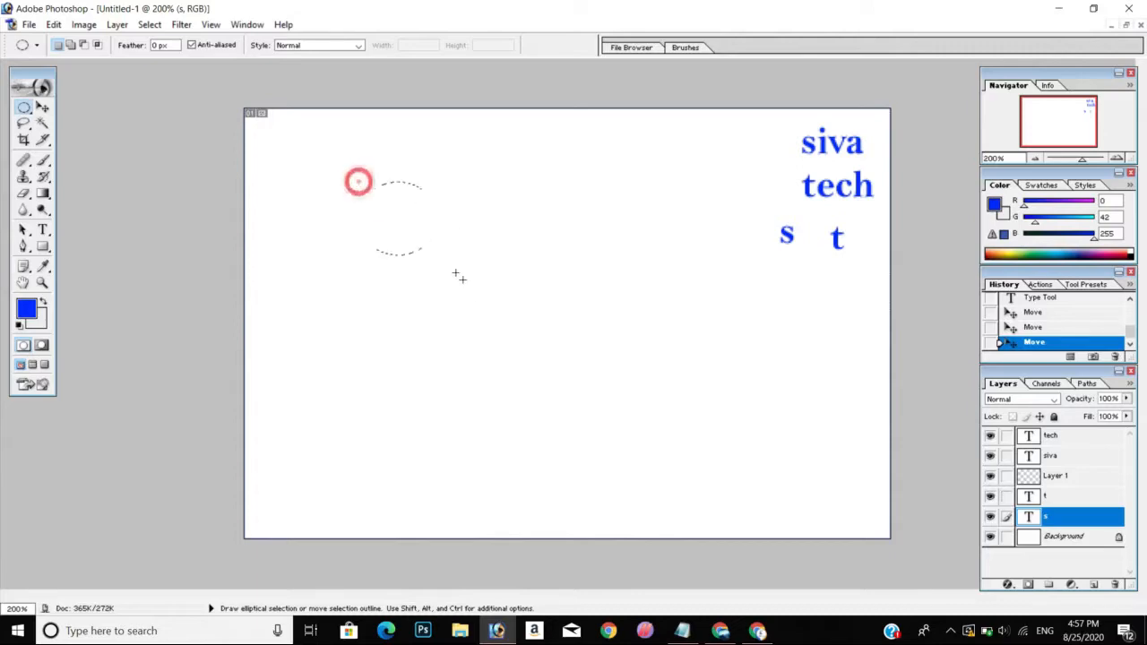
left_click_drag(605, 417, 606, 417)
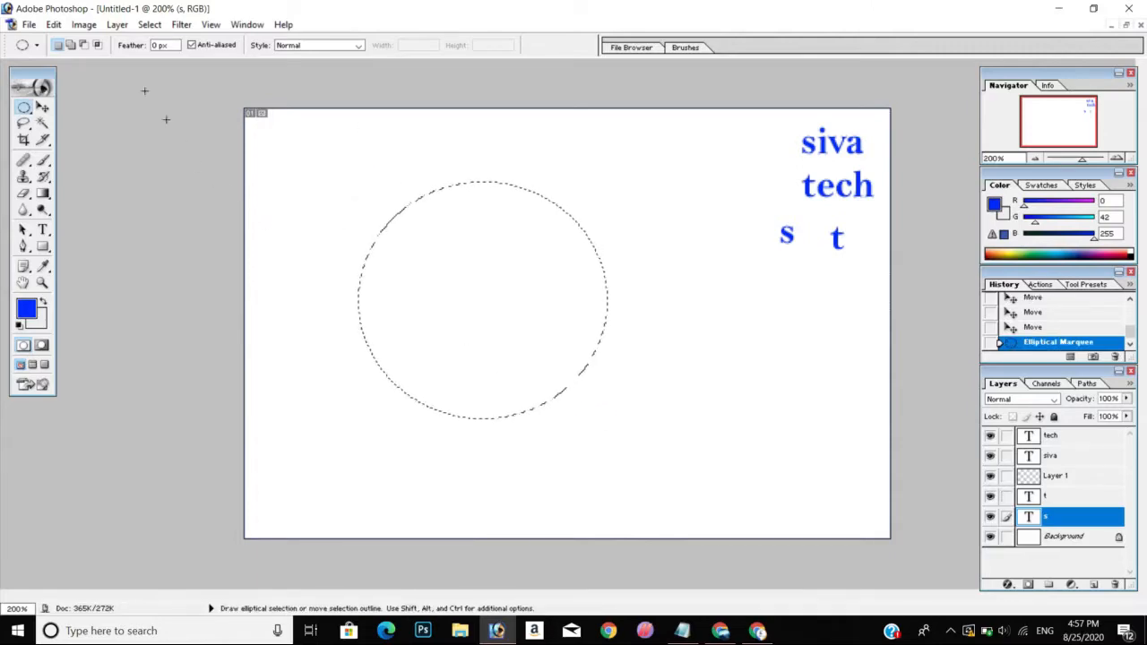
Start a stroke of the elliptical selection on Layer 1 and set the stroke color to black (000000)
left_click(52, 24)
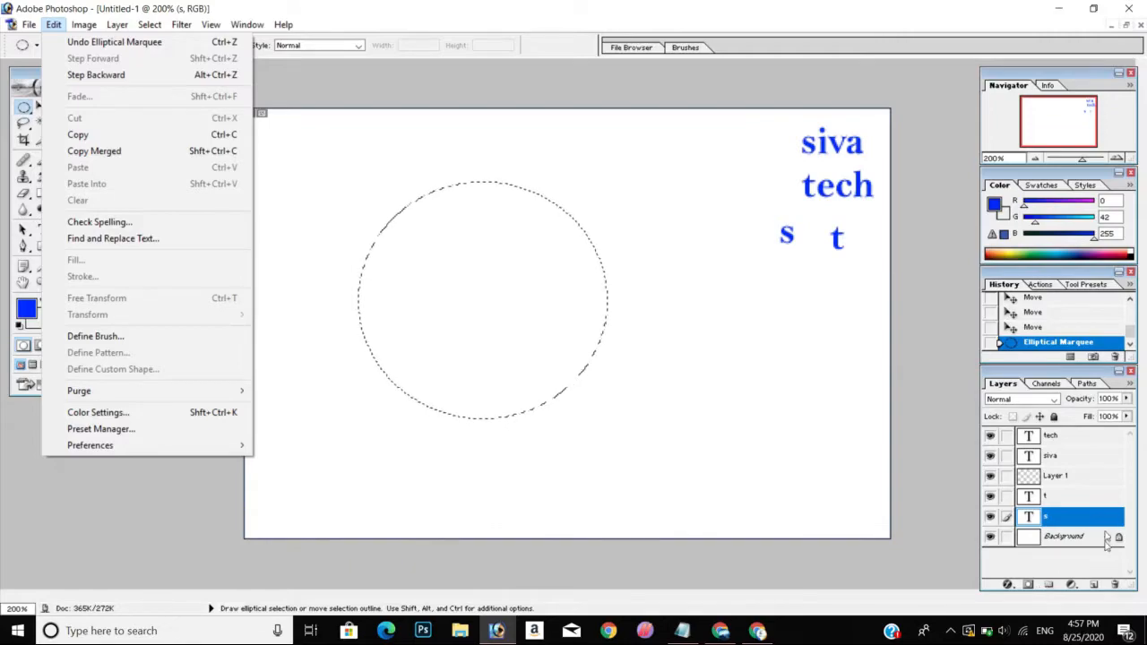
left_click(1082, 484)
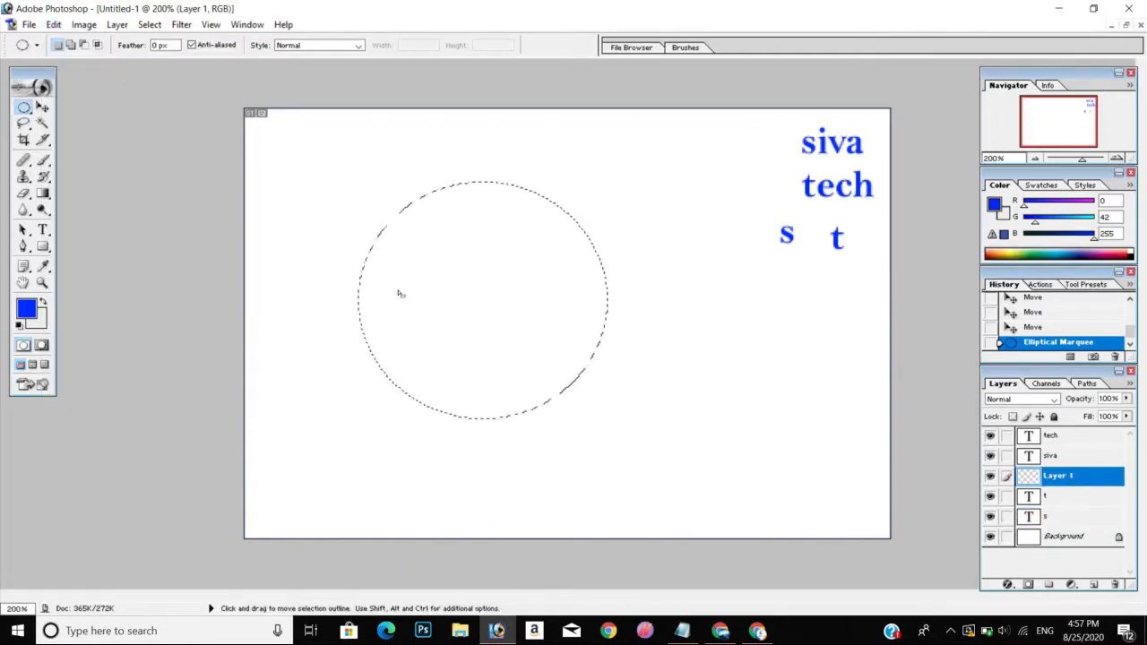
left_click(55, 24)
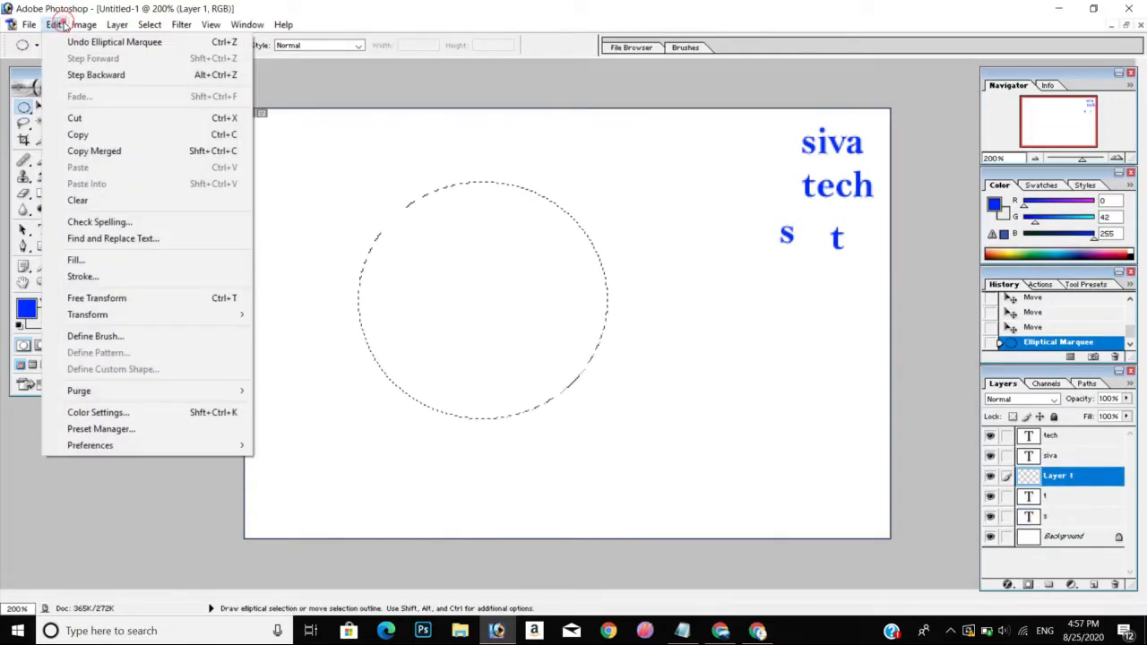
left_click(111, 276)
left_click(538, 275)
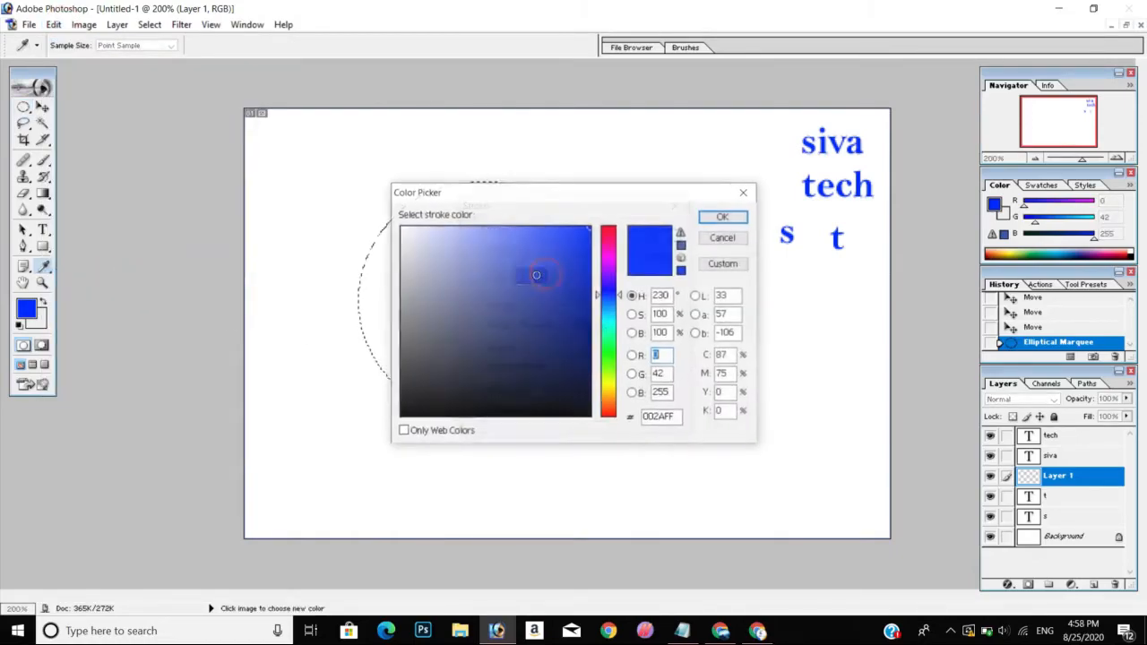
mouse_move(522, 341)
left_mouse_down()
mouse_move(494, 328)
mouse_move(433, 397)
mouse_move(480, 256)
mouse_move(446, 305)
mouse_move(458, 314)
left_mouse_up()
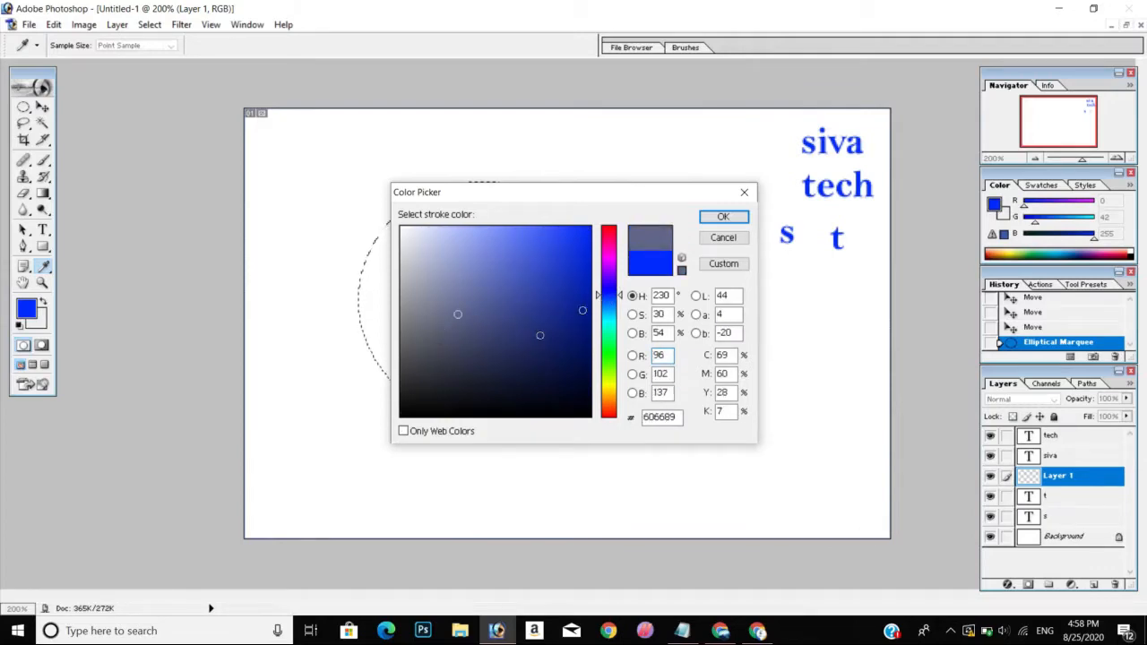
left_click(401, 416)
left_click_drag(615, 324, 598, 320)
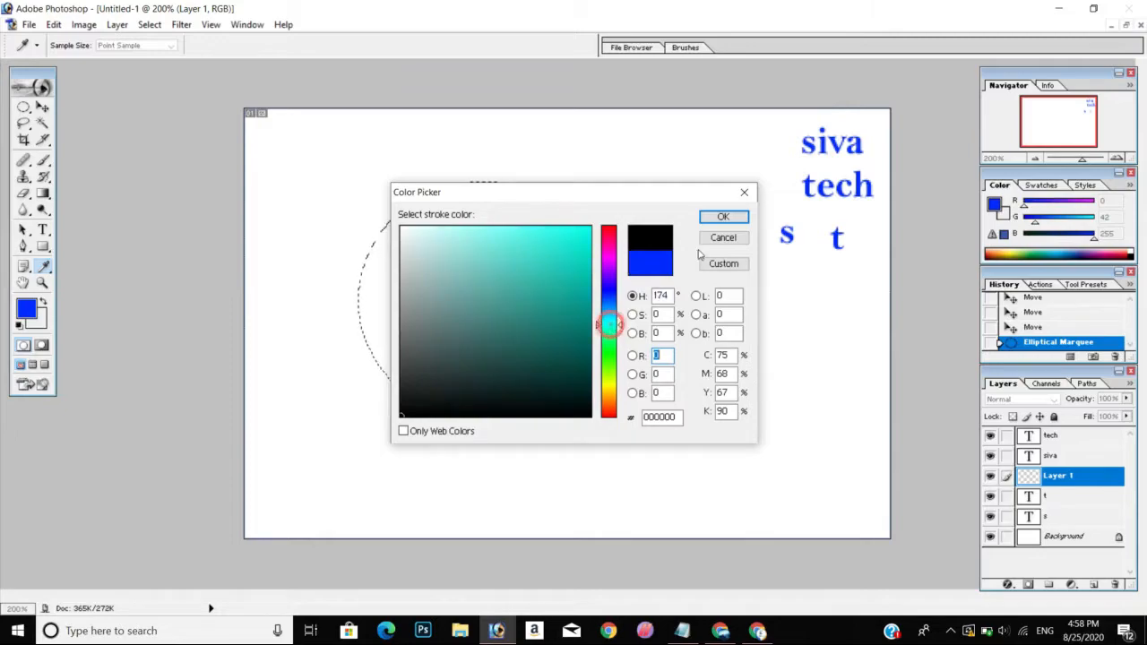
left_click(724, 217)
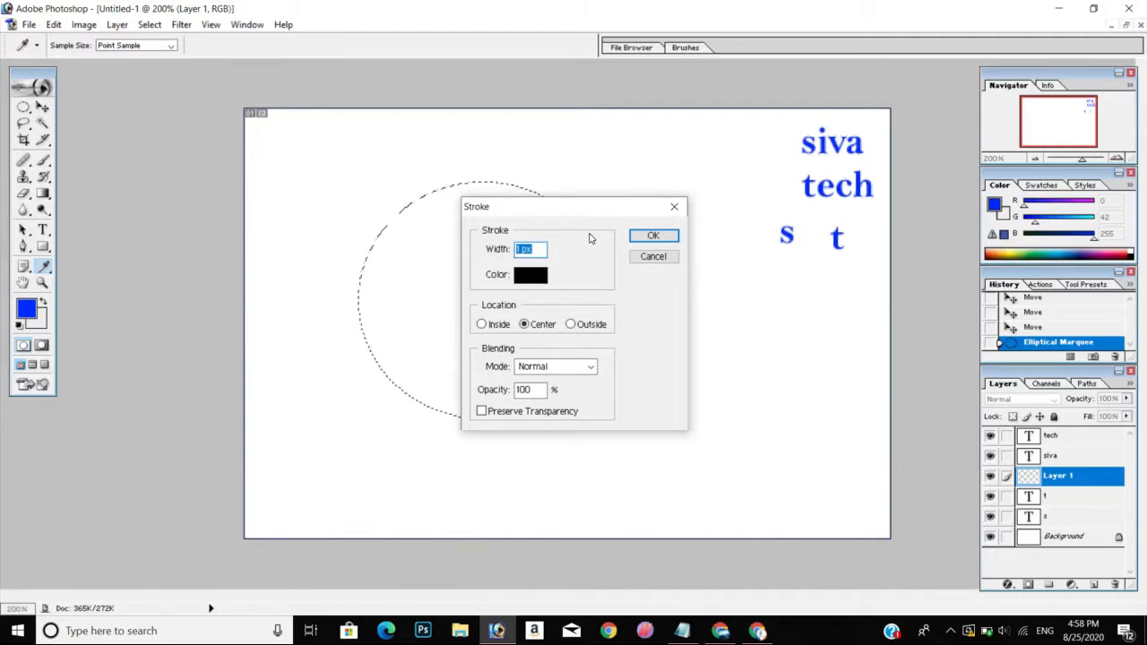
Apply the stroke with a 1 px width at the Center location and deselect the circle
double_click(537, 250)
left_click(543, 249)
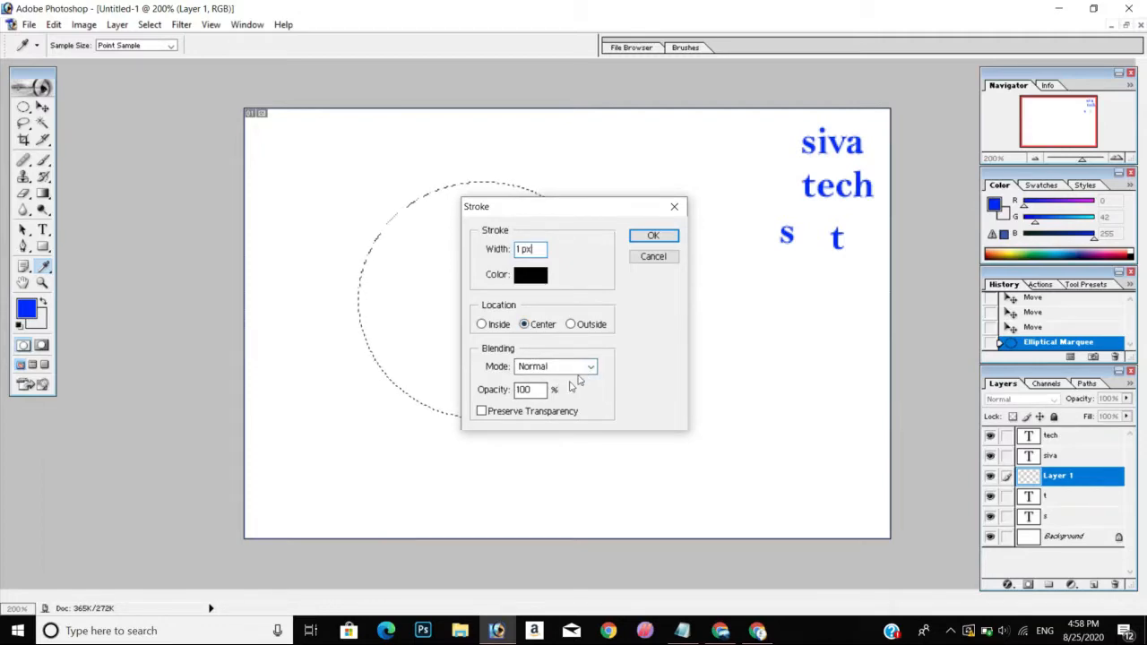
left_click(653, 235)
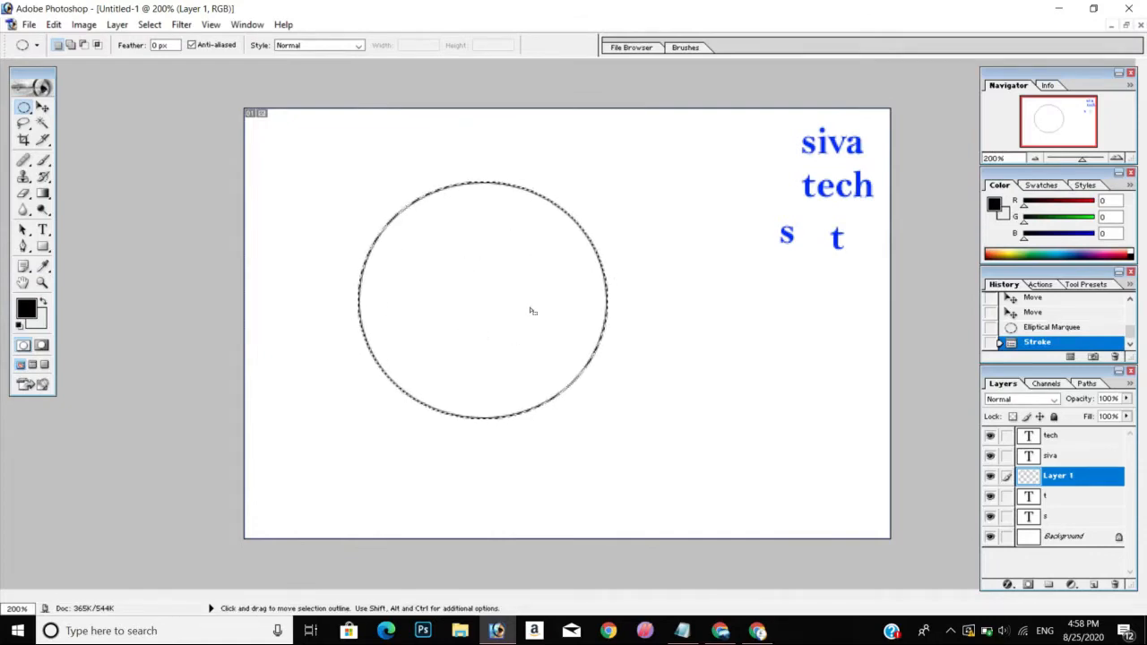
left_click(536, 305)
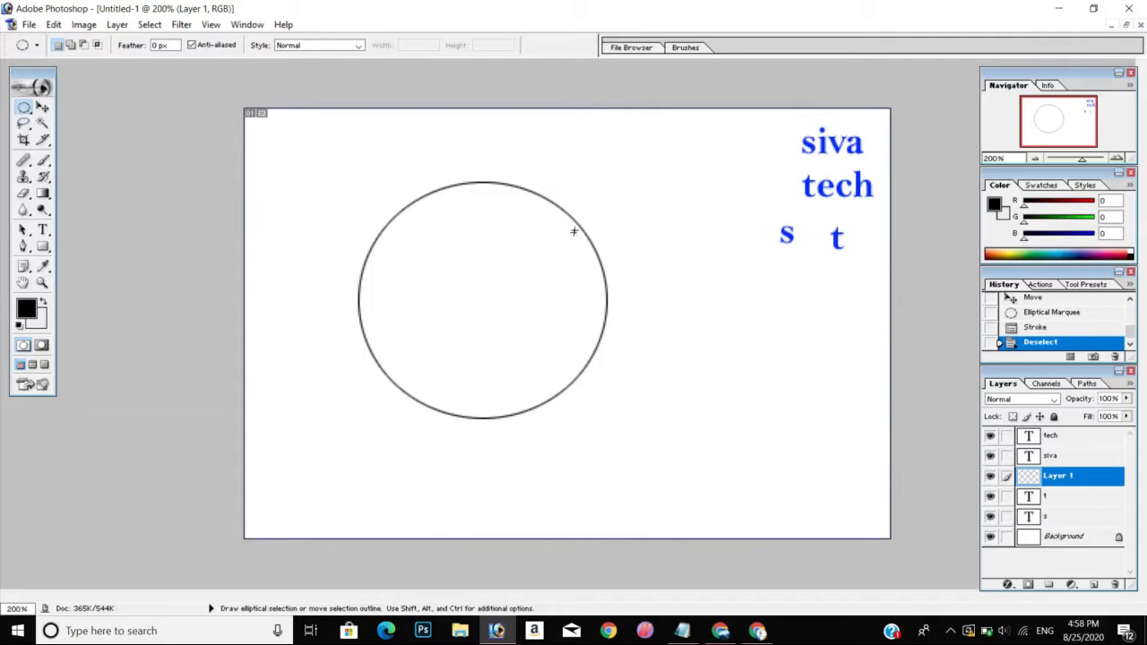
Move the black circle outline slightly right and down so it sits near the middle of the canvas
key("v")
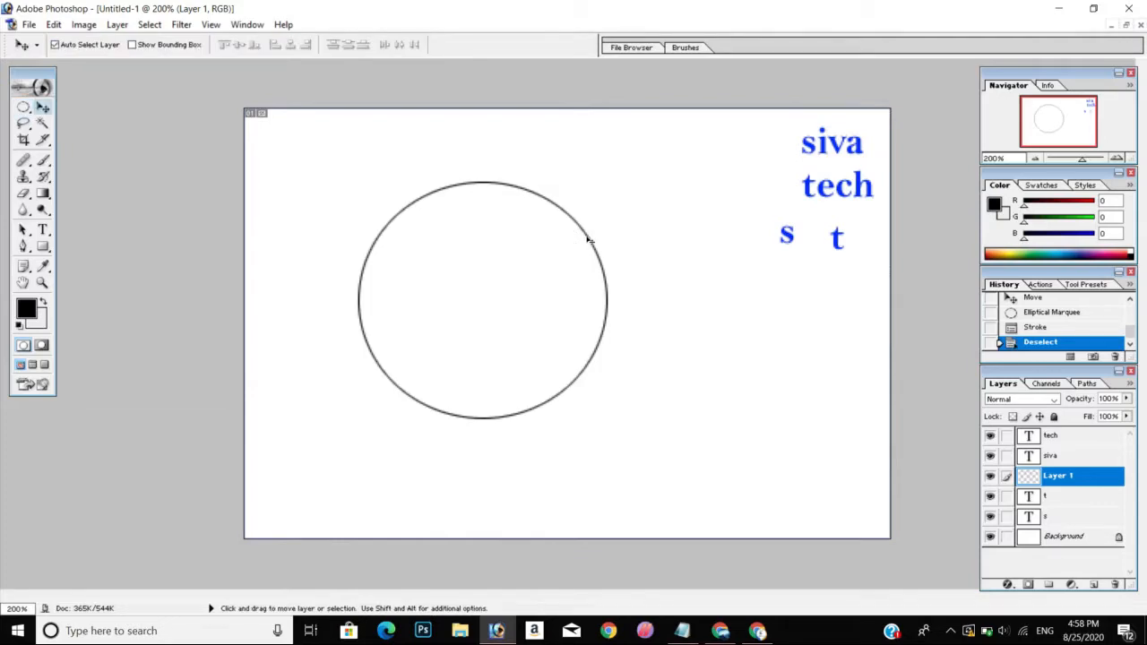
left_click_drag(589, 239, 624, 235)
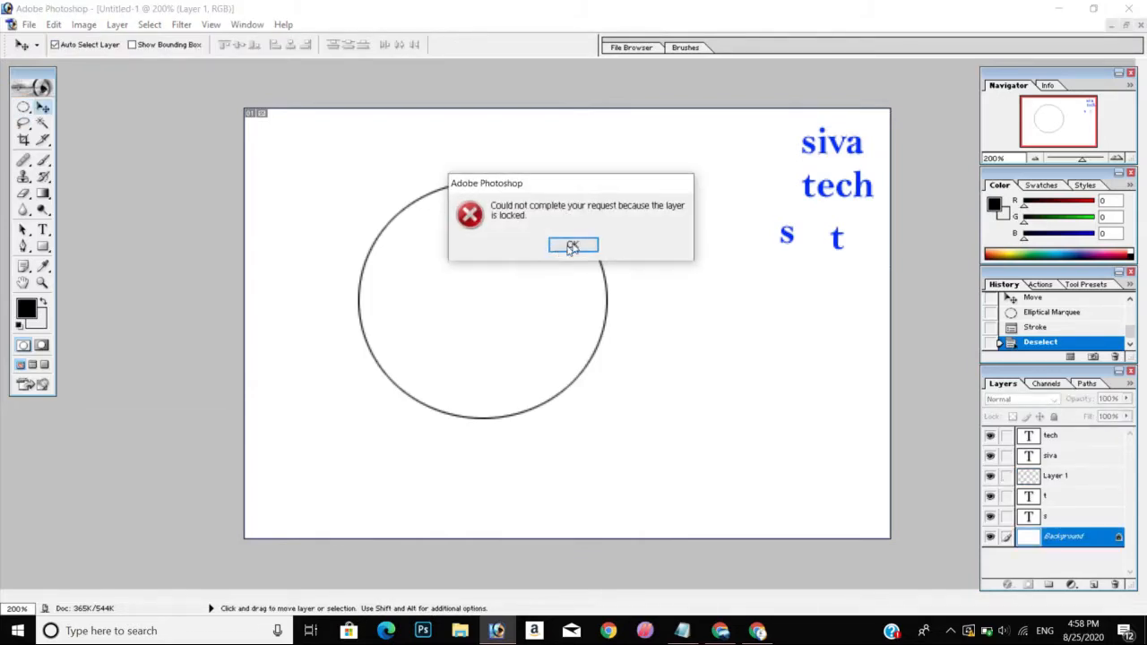
left_click(572, 247)
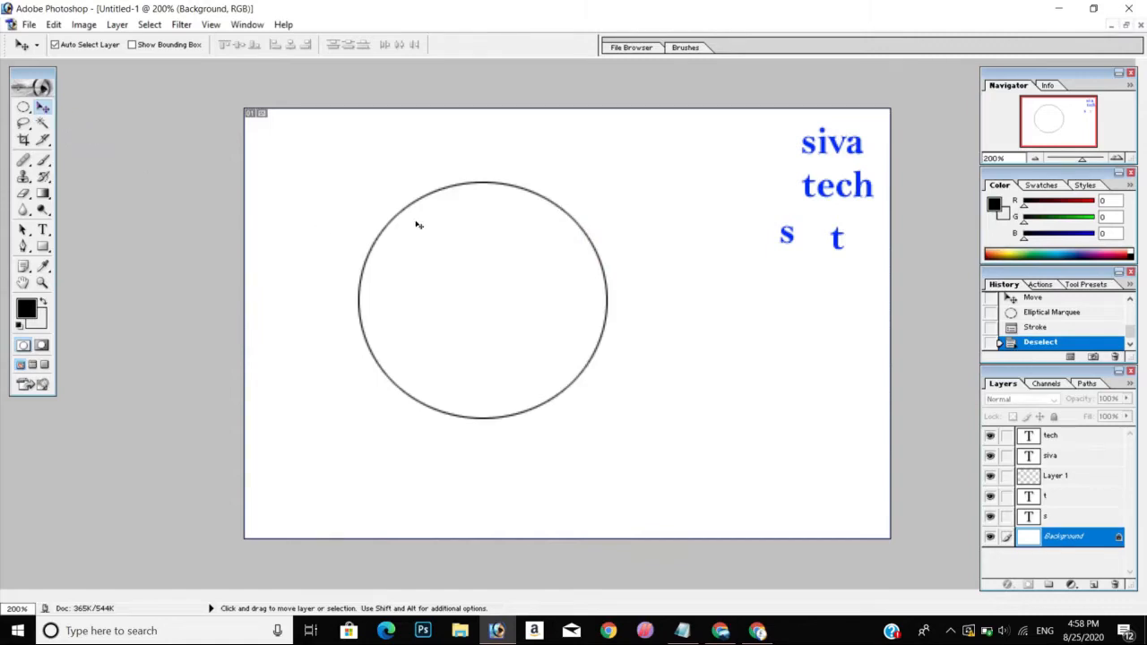
mouse_move(457, 188)
left_mouse_down()
mouse_move(550, 223)
mouse_move(643, 161)
mouse_move(573, 171)
mouse_move(472, 218)
mouse_move(527, 222)
mouse_move(515, 206)
left_mouse_up()
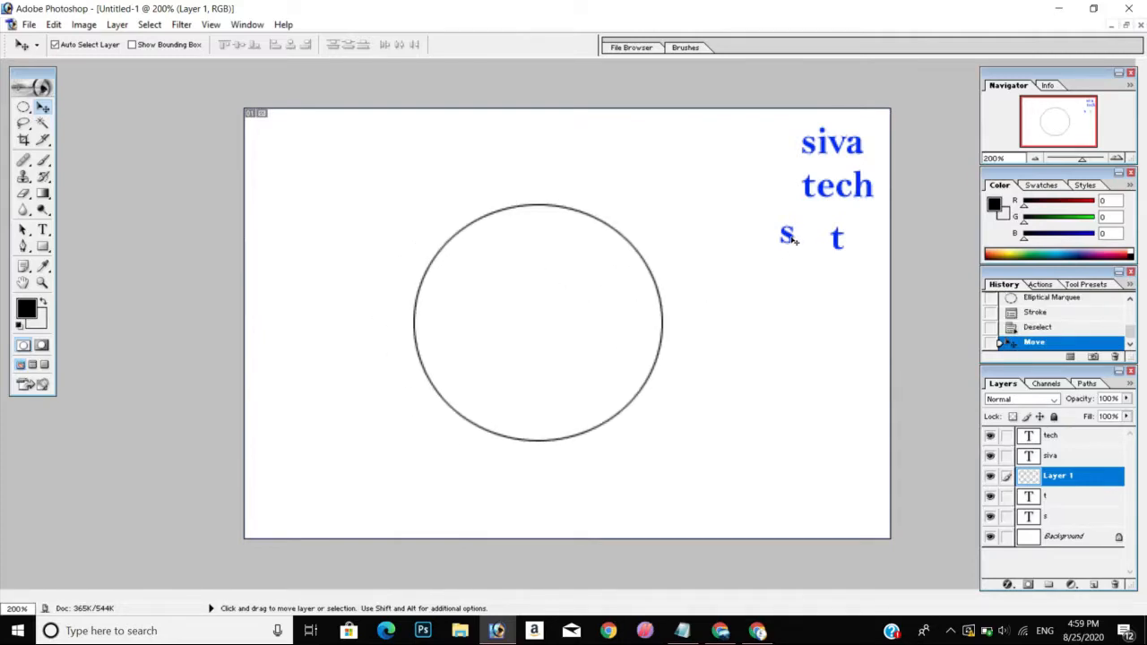
Move all the text inside the circle: "s" and "t" across its middle, "siva" above them and "tech" below
left_click_drag(793, 241, 508, 337)
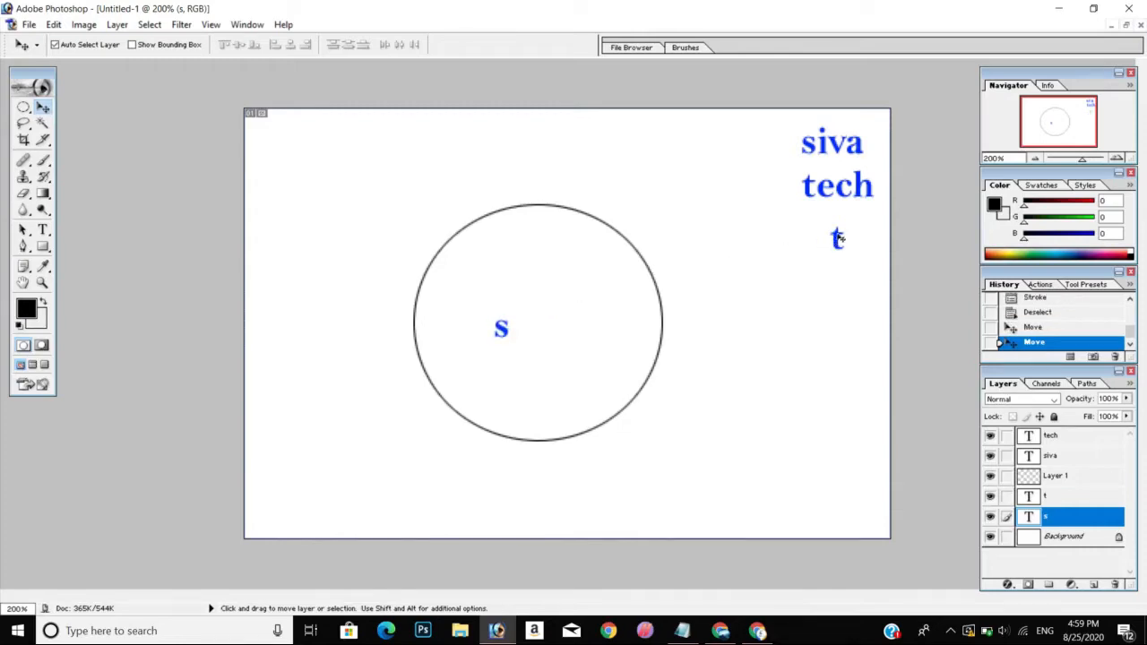
left_click_drag(840, 237, 561, 327)
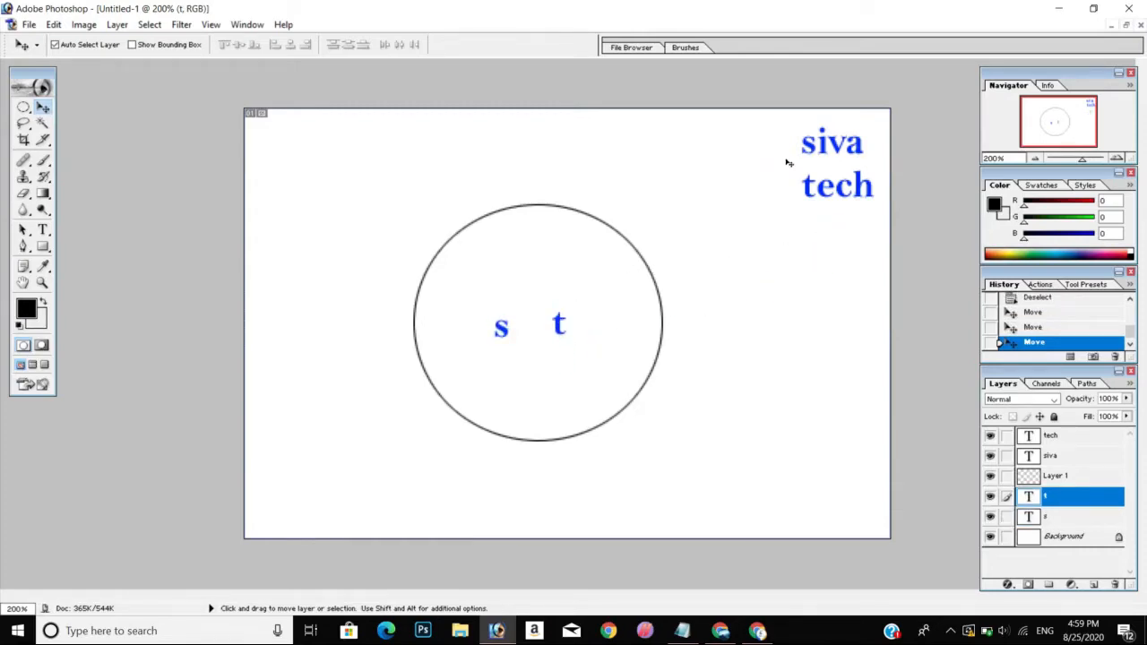
left_click_drag(810, 148, 511, 257)
left_click(825, 190)
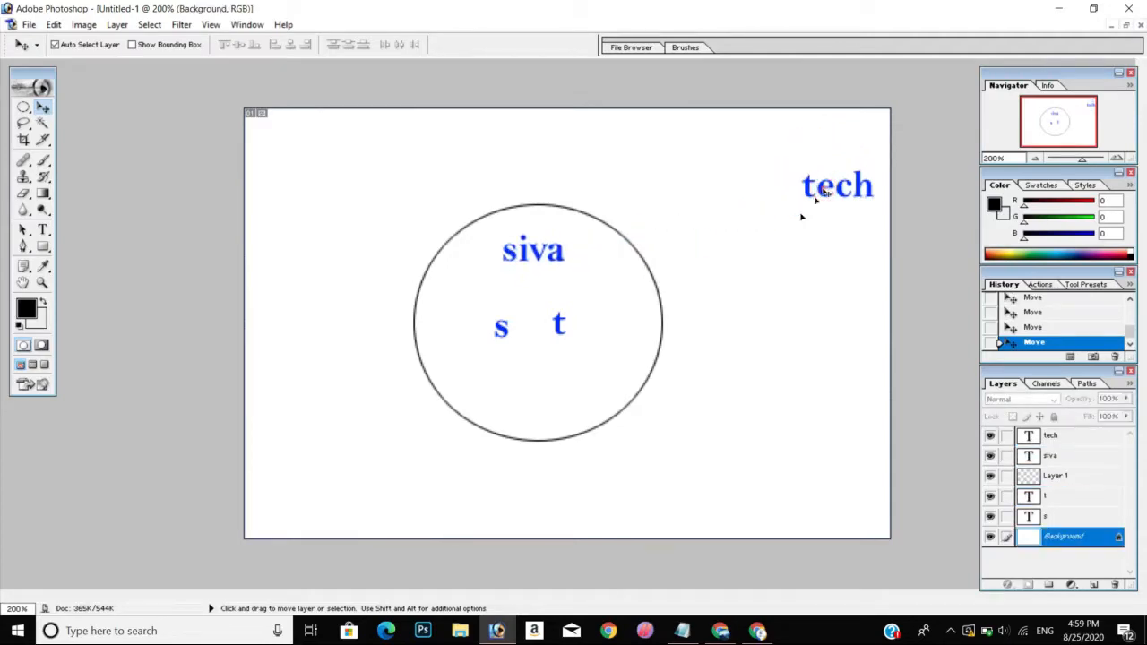
left_click(640, 287)
left_click(567, 248)
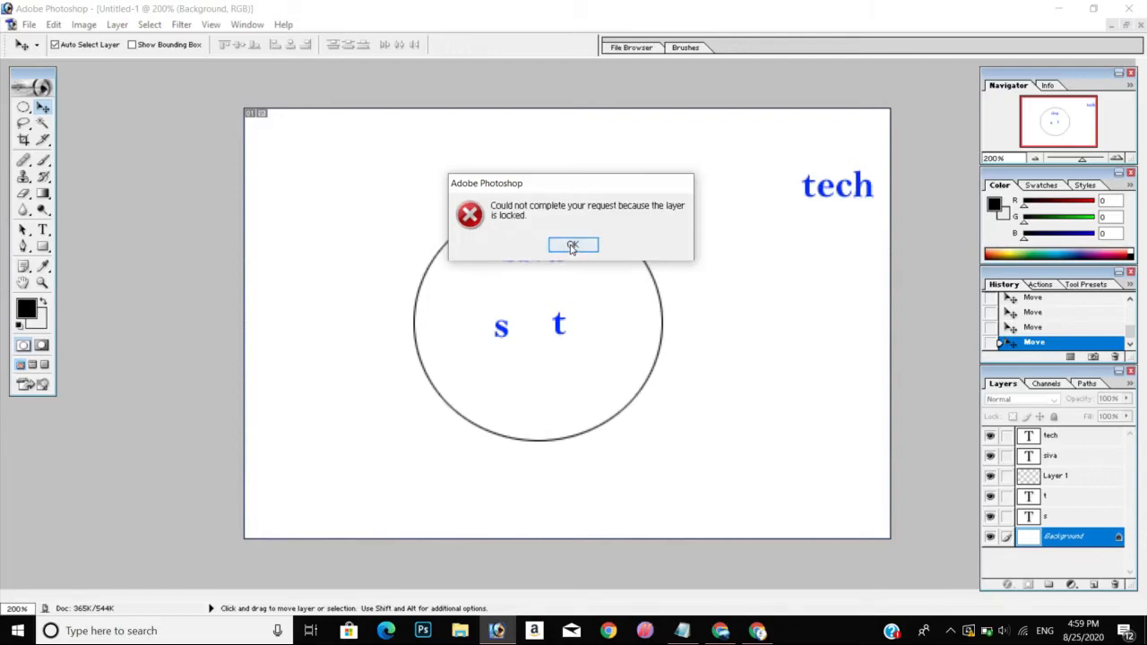
left_click_drag(811, 189, 506, 375)
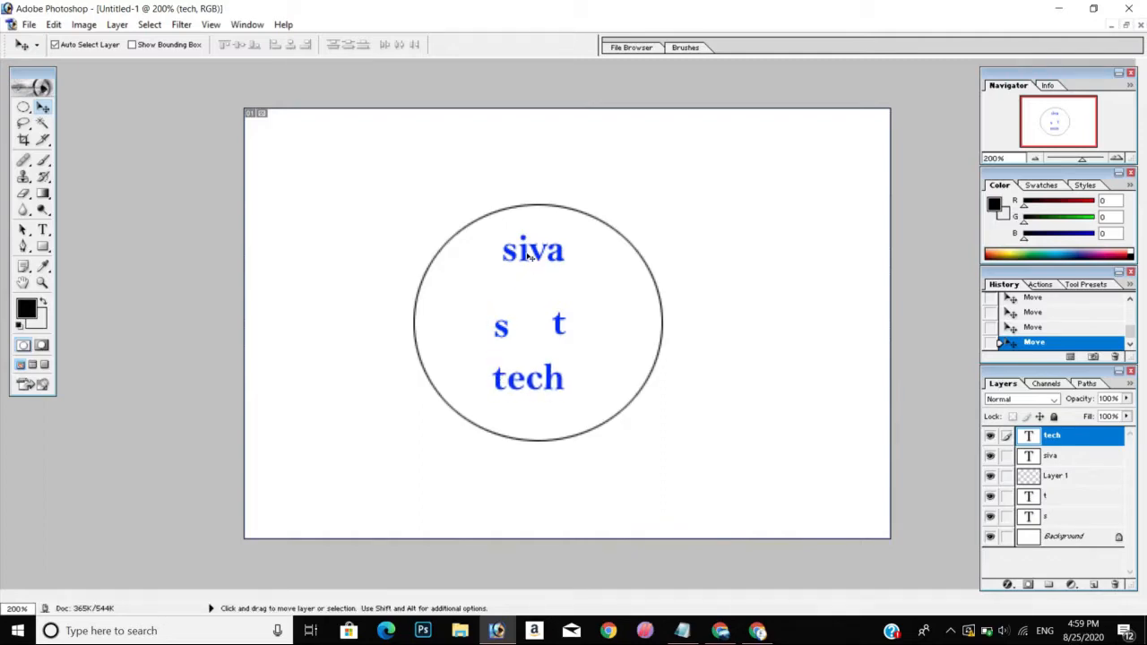
Rearrange the text in the circle, with "siva" and "tech" side by side in its lower part and "s" slightly higher
left_click(527, 251)
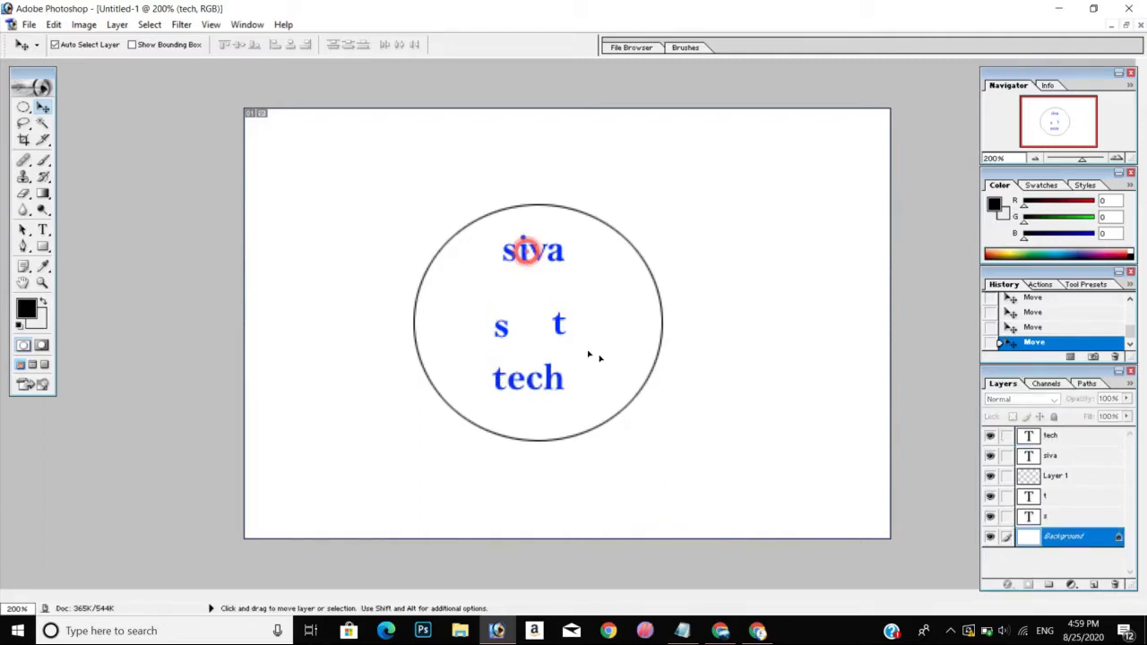
left_click(570, 243)
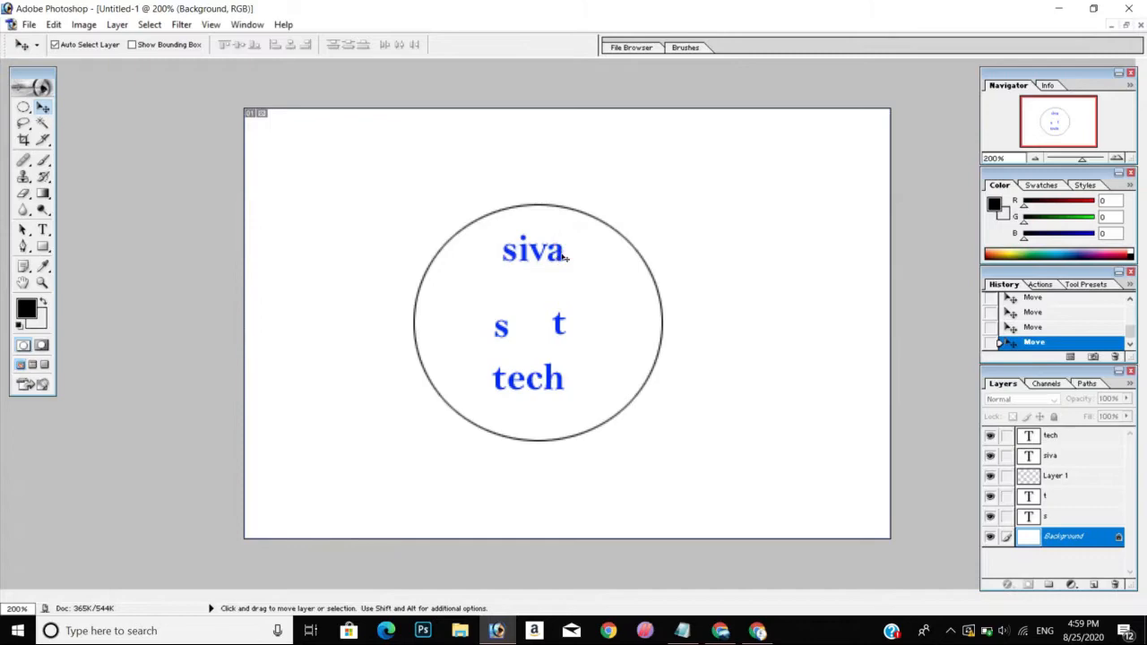
left_click_drag(563, 261, 631, 377)
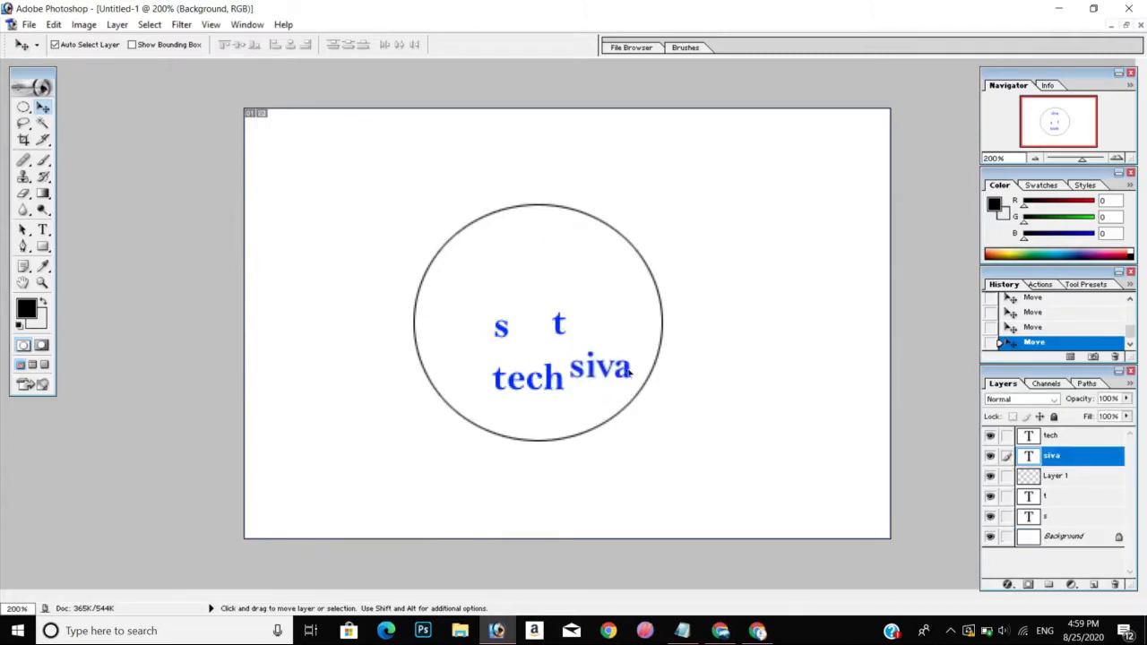
left_click_drag(555, 382, 503, 389)
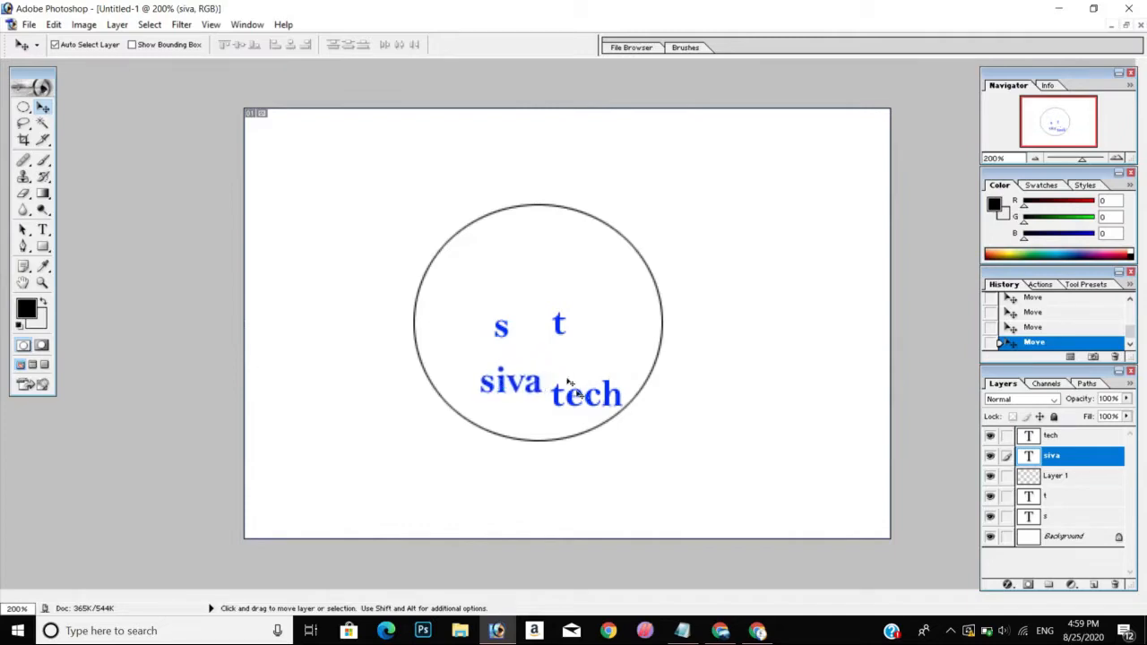
left_click_drag(506, 333, 508, 321)
Enlarge the "s" text in the circle to 74 pt
key("t")
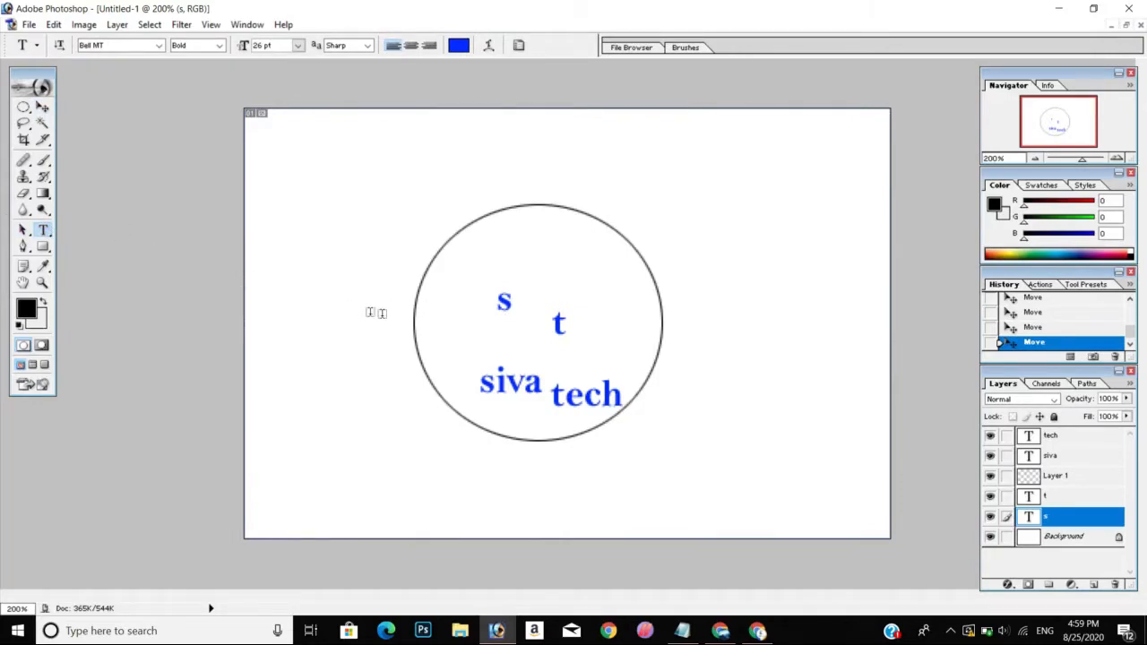
double_click(526, 303)
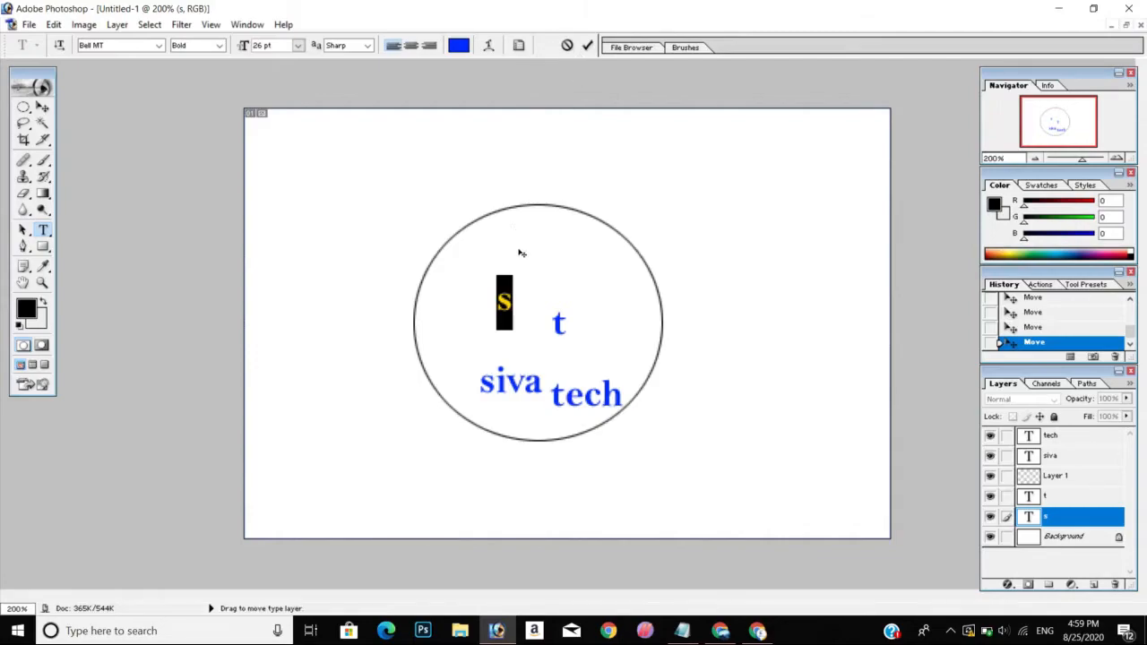
key("ctrl+shift+period")
key("ctrl+shift+period")
key("ctrl+shift+period")
key("ctrl+shift+period")
key("ctrl+shift+period")
key("ctrl+shift+period")
key("ctrl+shift+period")
key("ctrl+shift+period")
key("ctrl+shift+period")
key("ctrl+shift+period")
key("ctrl+shift+period")
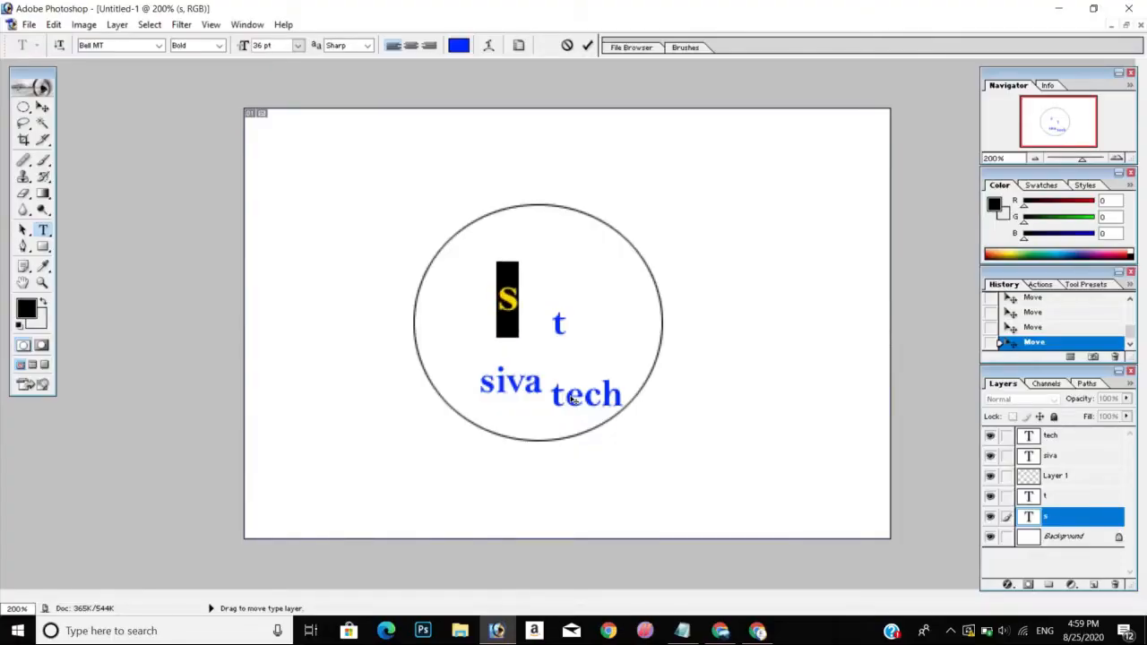
key("ctrl+shift+period")
key("ctrl+shift+period")
key("ctrl+shift+period")
key("ctrl+shift+period")
key("ctrl+shift+period")
key("ctrl+shift+period")
key("ctrl+shift+period")
key("ctrl+shift+period")
key("ctrl+shift+period")
key("ctrl+shift+period")
key("ctrl+shift+period")
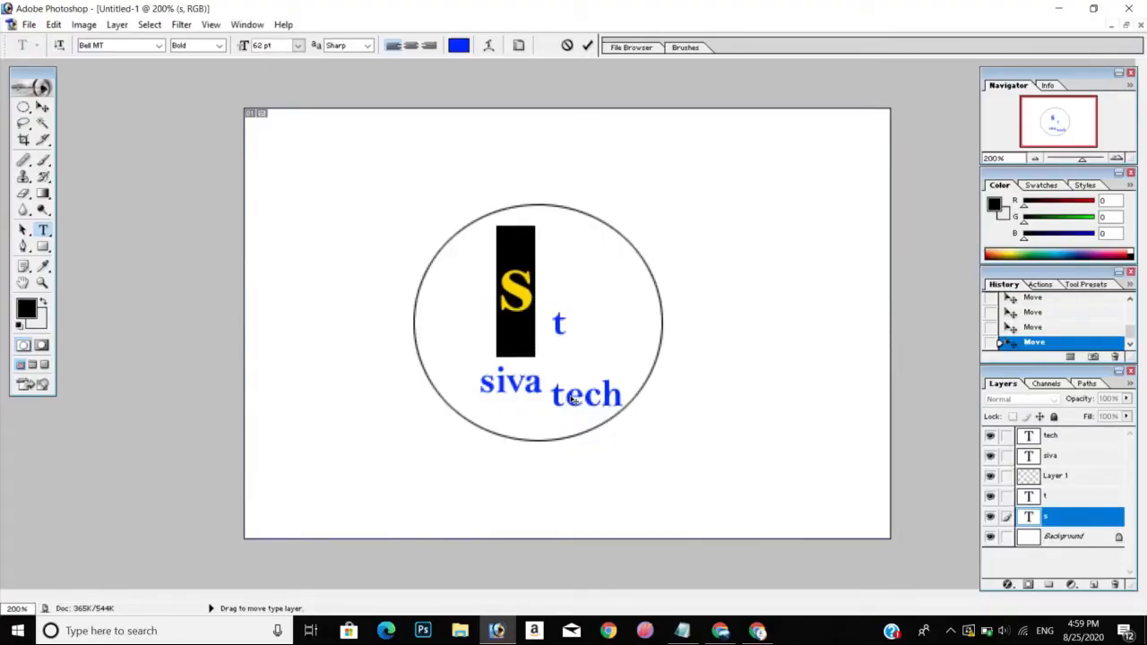
key("ctrl+shift+period")
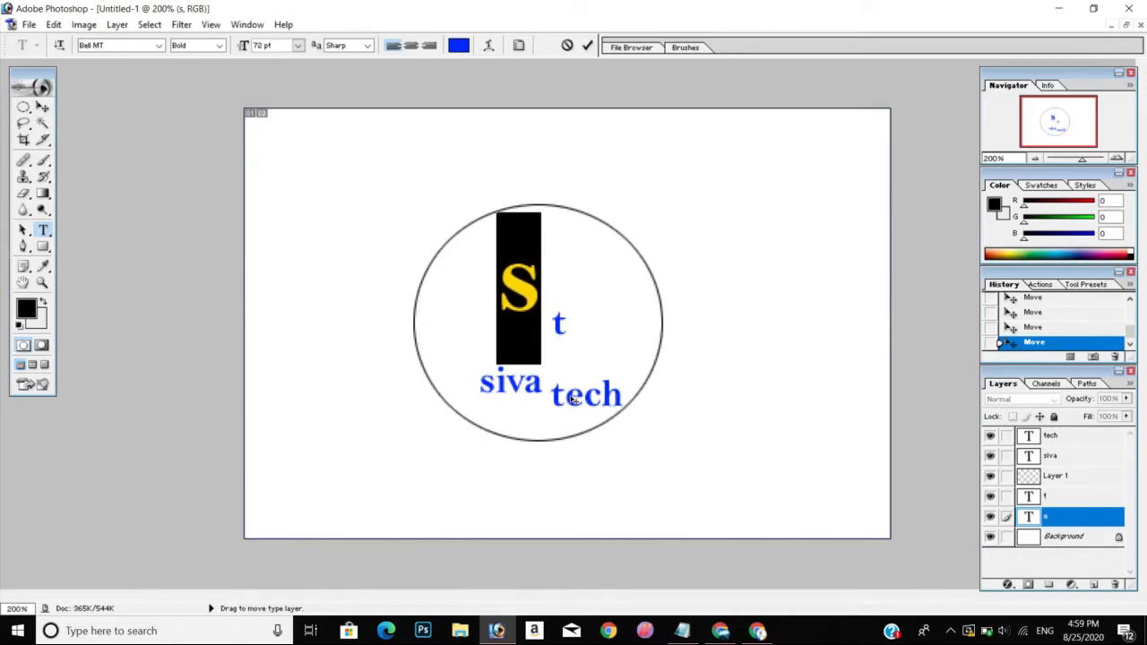
key("ctrl+shift+period")
key("ctrl+shift+period")
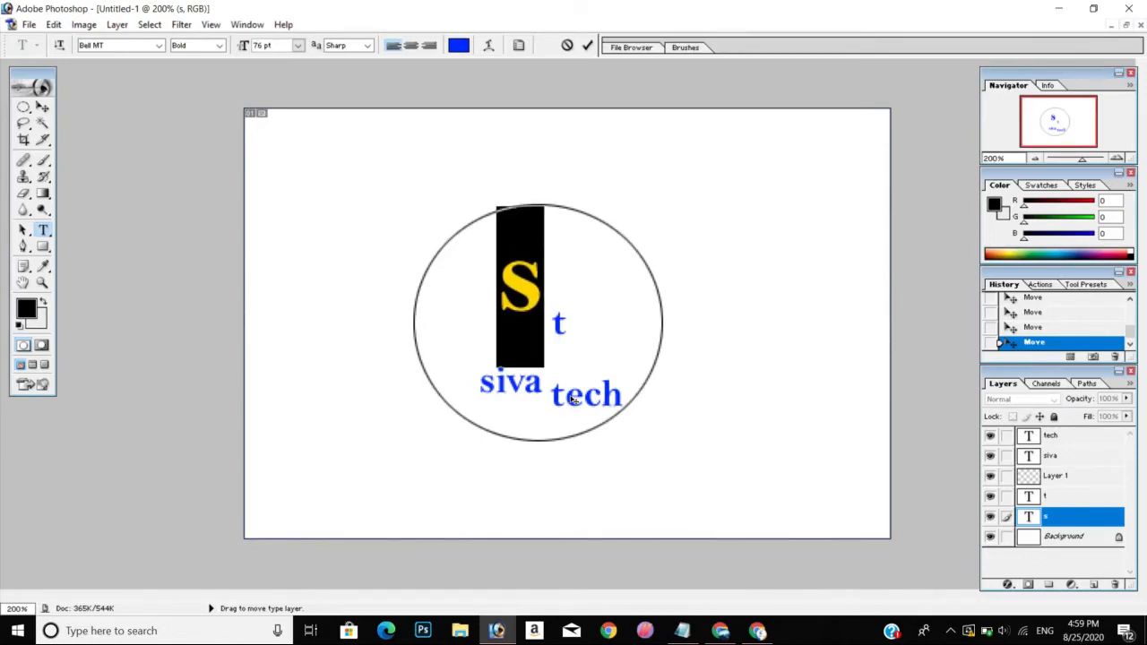
key("ctrl+shift+comma")
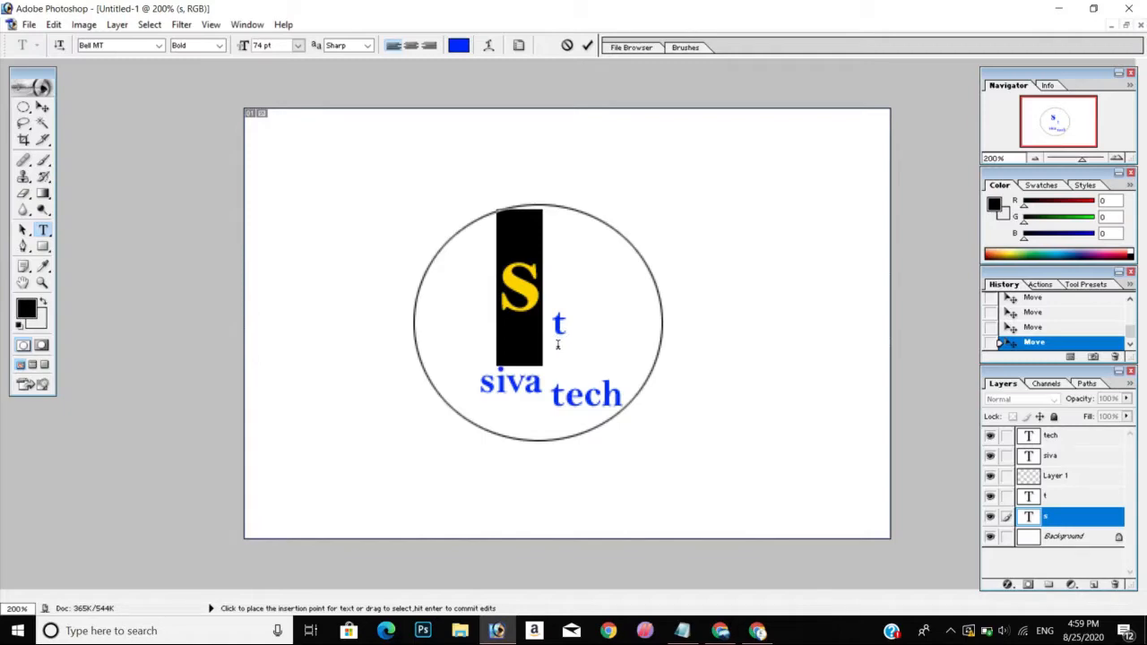
left_click(555, 345)
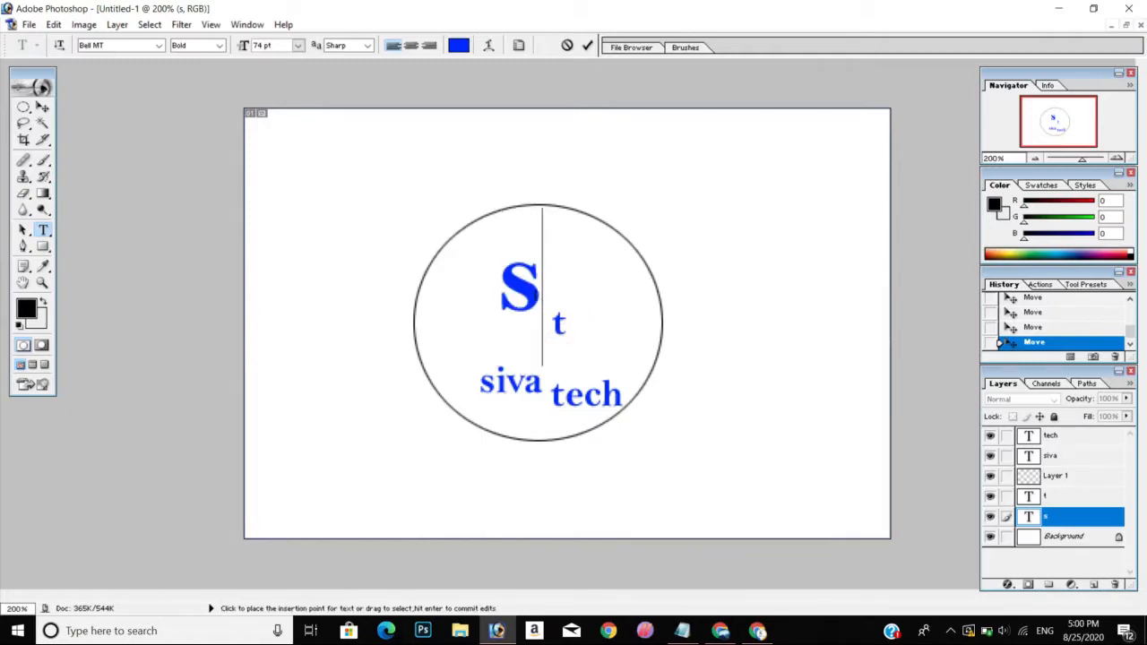
Enlarge the "s" further to 186 pt and move it down and left so it fits inside the circle
double_click(538, 285)
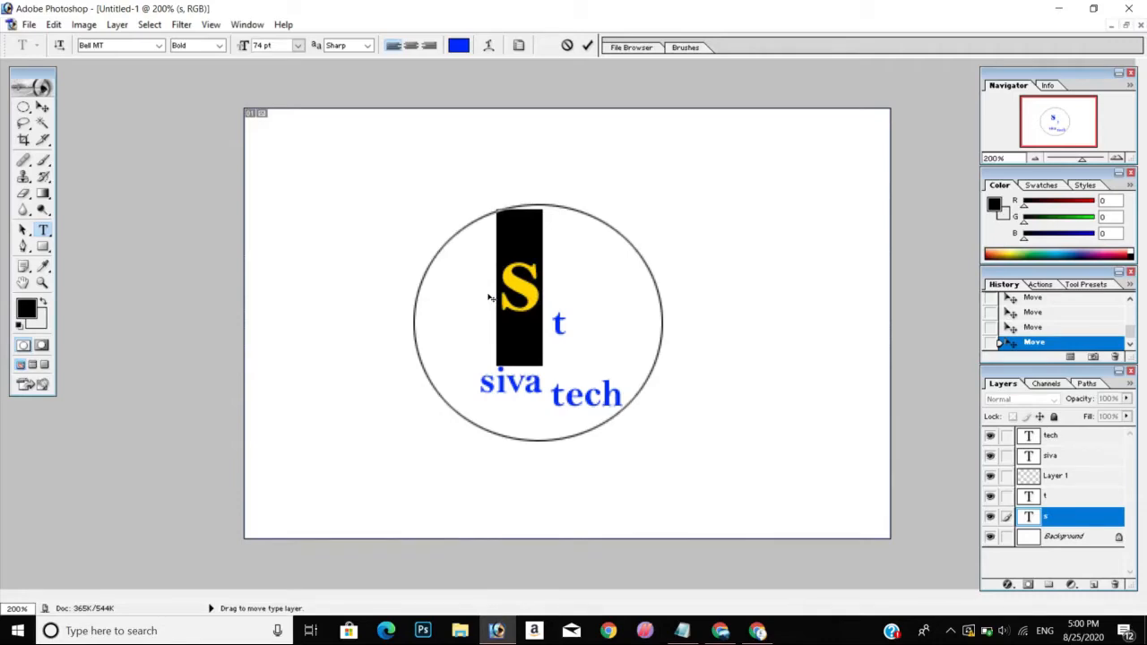
key("ctrl+shift+period")
key("ctrl+shift+period")
key("ctrl+shift+period")
key("ctrl+shift+period")
key("ctrl+shift+period")
key("ctrl+shift+period")
key("ctrl+shift+period")
key("ctrl+shift+period")
key("ctrl+shift+period")
key("ctrl+shift+period")
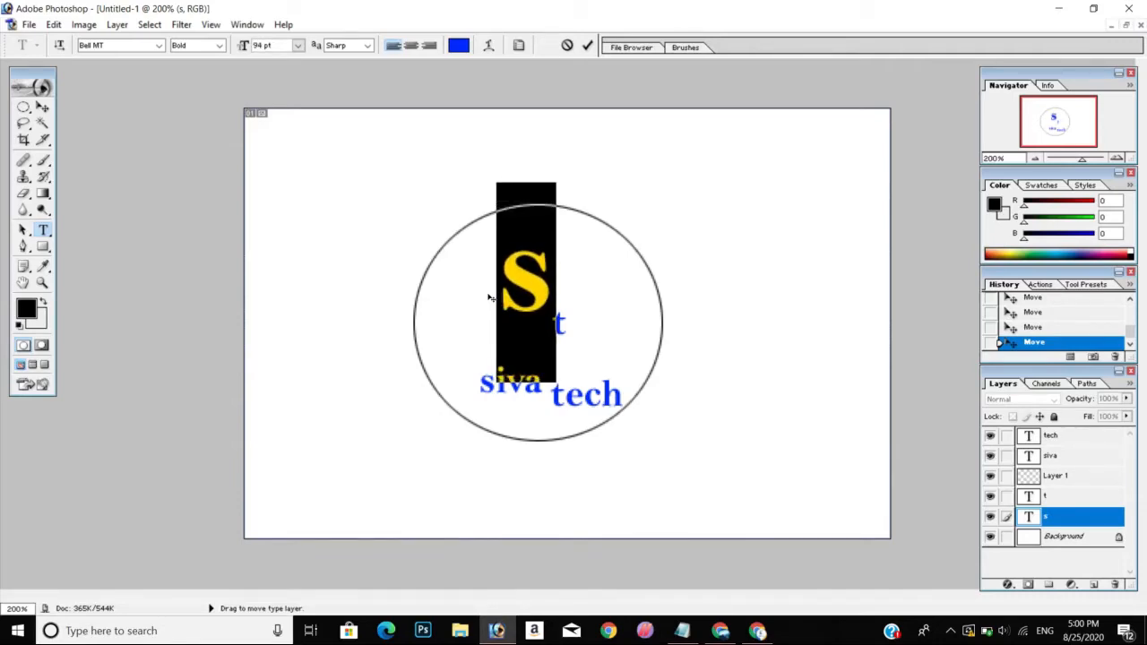
key("ctrl+shift+period")
key("ctrl+shift+period")
key("ctrl+shift+period")
key("ctrl+shift+period")
key("ctrl+shift+period")
key("ctrl+shift+period")
key("ctrl+shift+period")
key("ctrl+shift+period")
key("ctrl+shift+period")
key("ctrl+shift+period")
key("ctrl+shift+period")
key("ctrl+shift+period")
key("ctrl+shift+period")
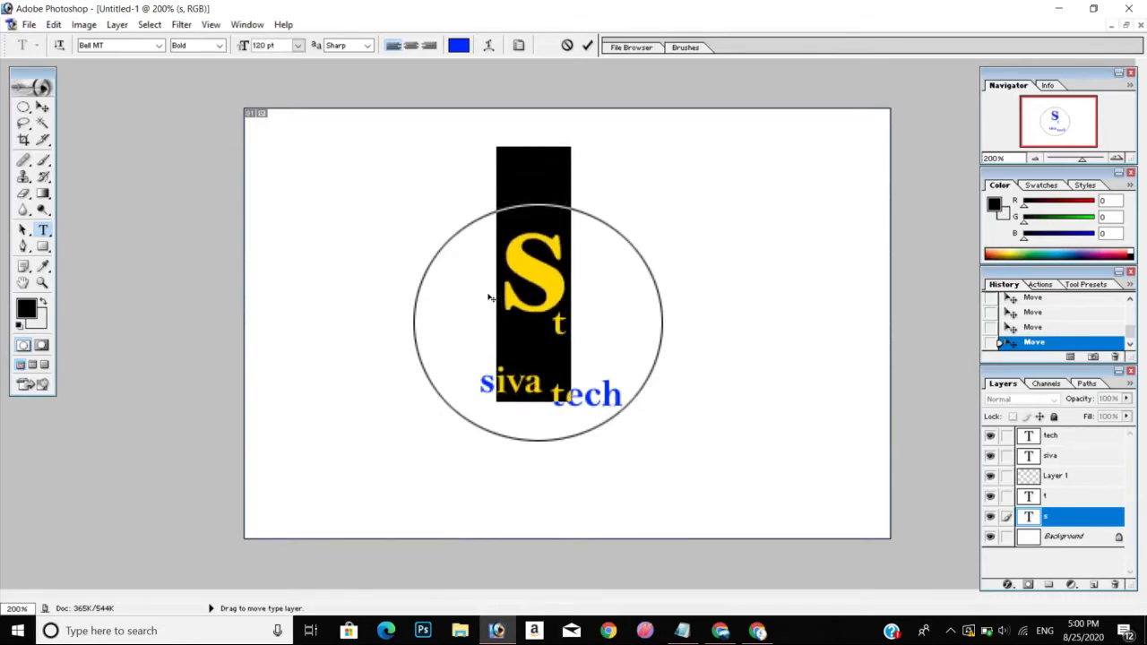
key("ctrl+shift+period")
key("ctrl+shift+period")
key("ctrl+shift+period")
key("ctrl+shift+period")
key("ctrl+shift+period")
key("ctrl+shift+period")
key("ctrl+shift+period")
key("ctrl+shift+period")
key("ctrl+shift+period")
key("ctrl+shift+period")
key("ctrl+shift+period")
key("ctrl+shift+period")
key("ctrl+shift+period")
key("ctrl+shift+period")
key("ctrl+shift+period")
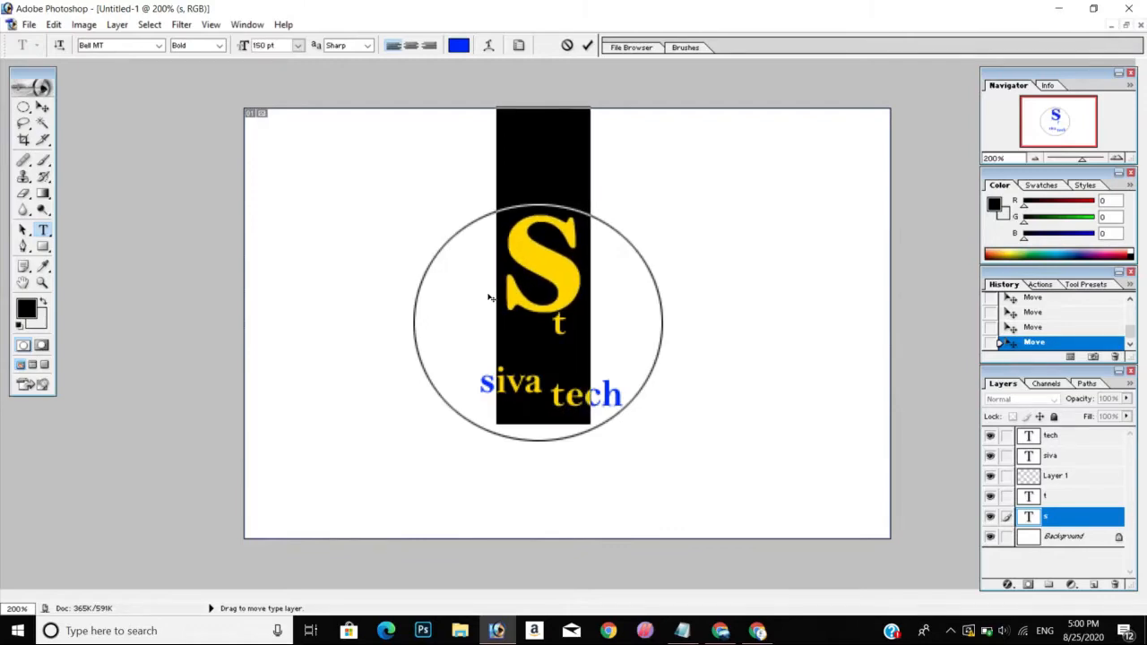
key("ctrl+shift+period")
key("ctrl+shift+period")
key("ctrl+shift+period")
key("ctrl+shift+period")
key("ctrl+shift+period")
key("ctrl+shift+period")
key("ctrl+shift+period")
key("ctrl+shift+period")
key("ctrl+shift+period")
key("ctrl+shift+period")
key("ctrl+shift+period")
key("ctrl+shift+period")
key("ctrl+shift+period")
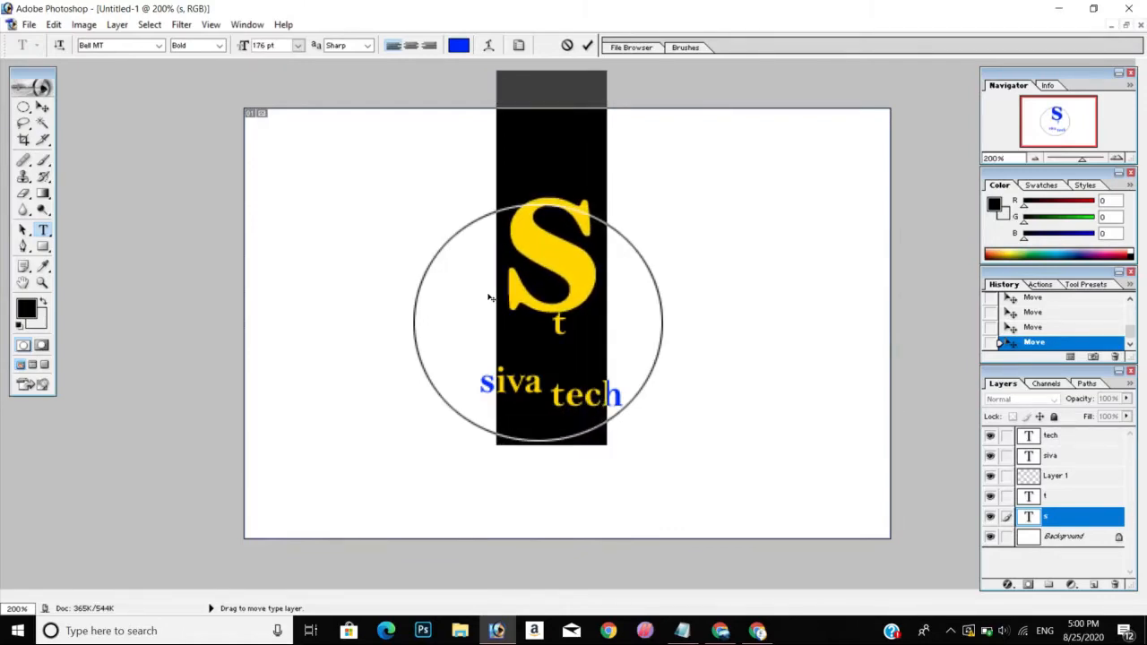
key("ctrl+shift+period")
key("ctrl+shift+period")
key("ctrl+shift+period")
key("ctrl+shift+period")
key("ctrl+shift+period")
key("Right")
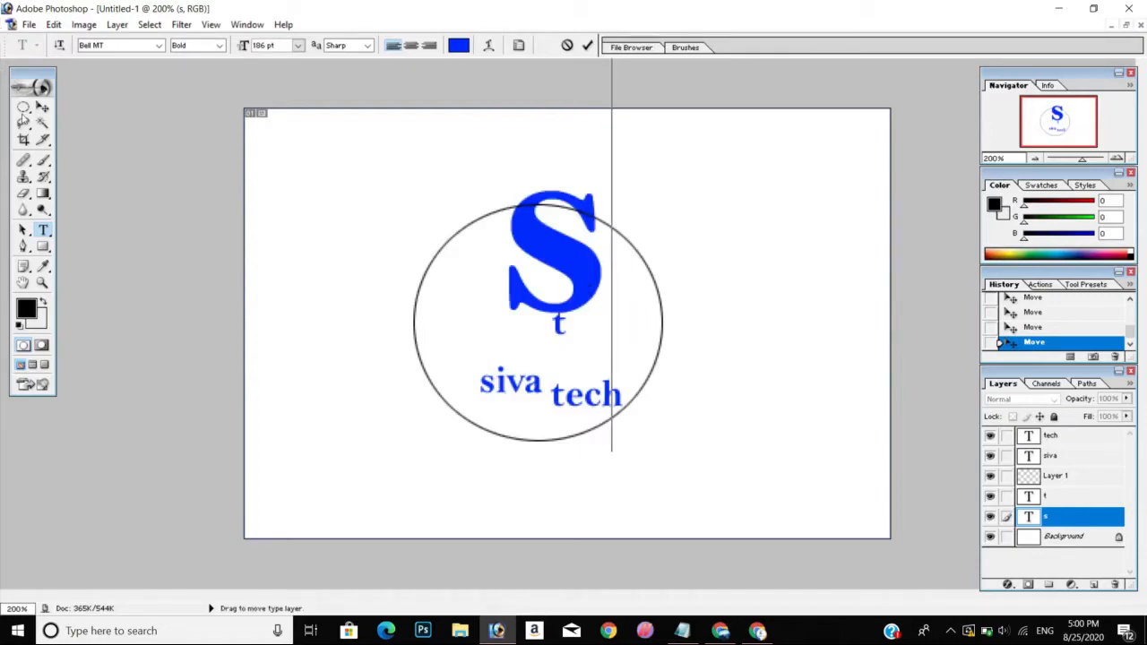
left_click(42, 107)
left_click_drag(549, 253, 491, 287)
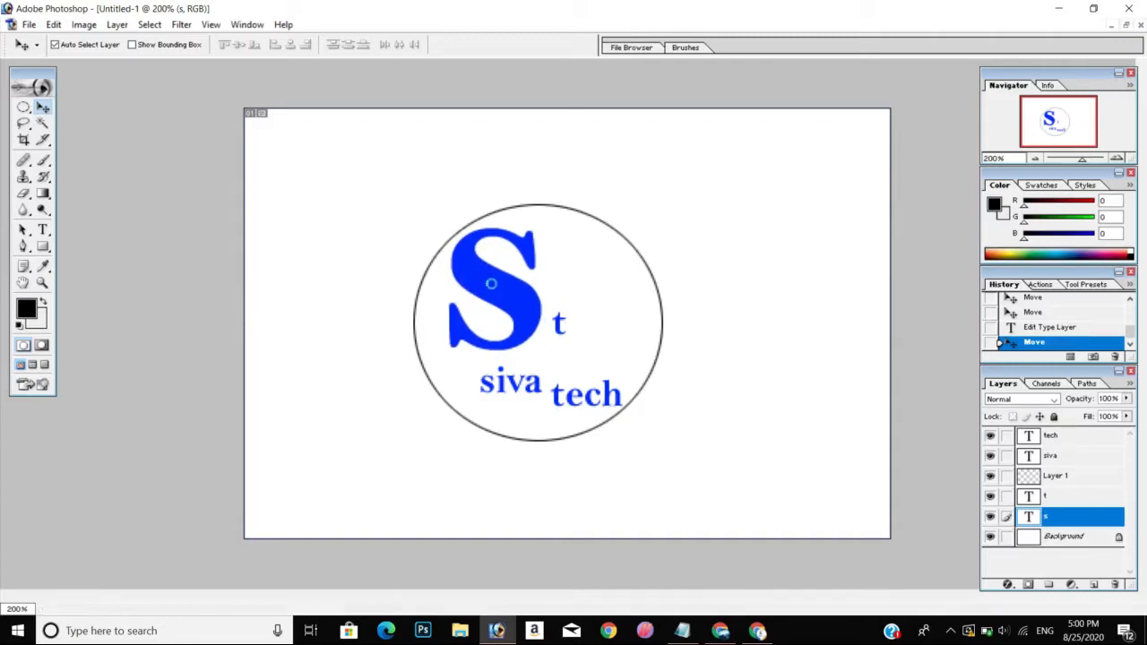
Enlarge the "t" text beside the large "s" to 66 pt
left_click(559, 326)
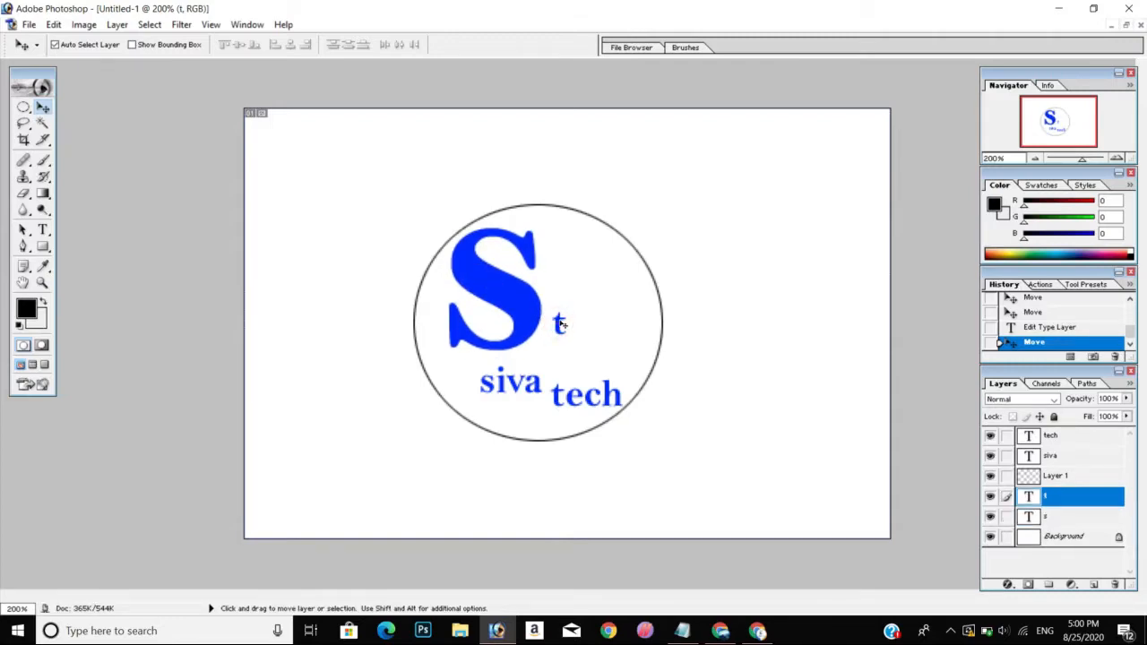
key("t")
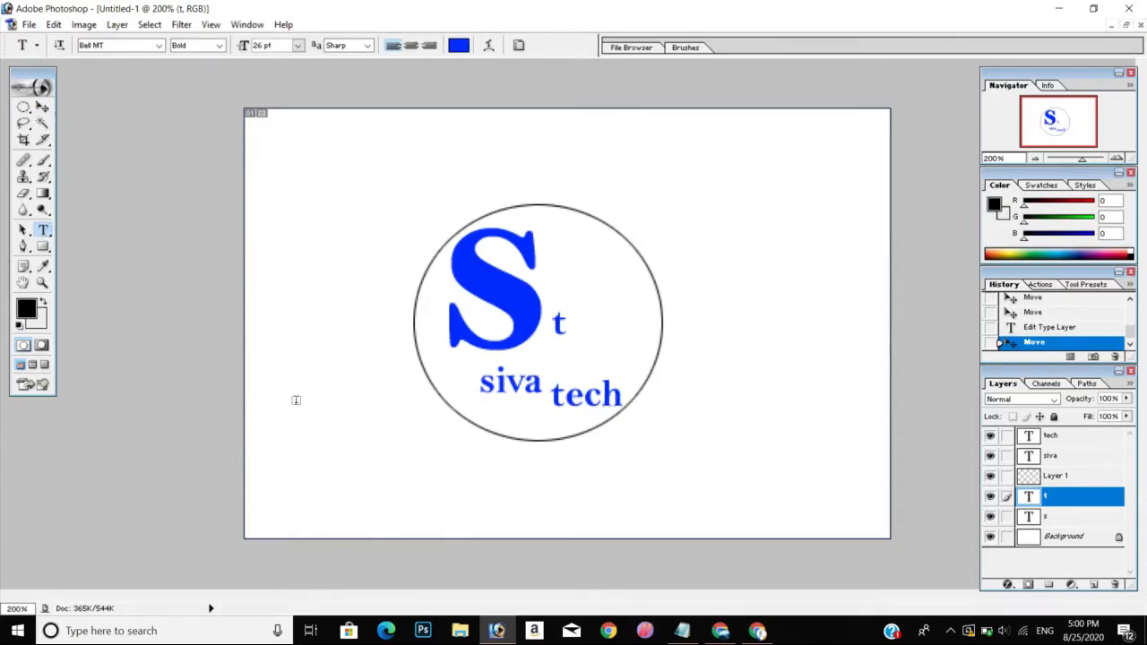
double_click(578, 326)
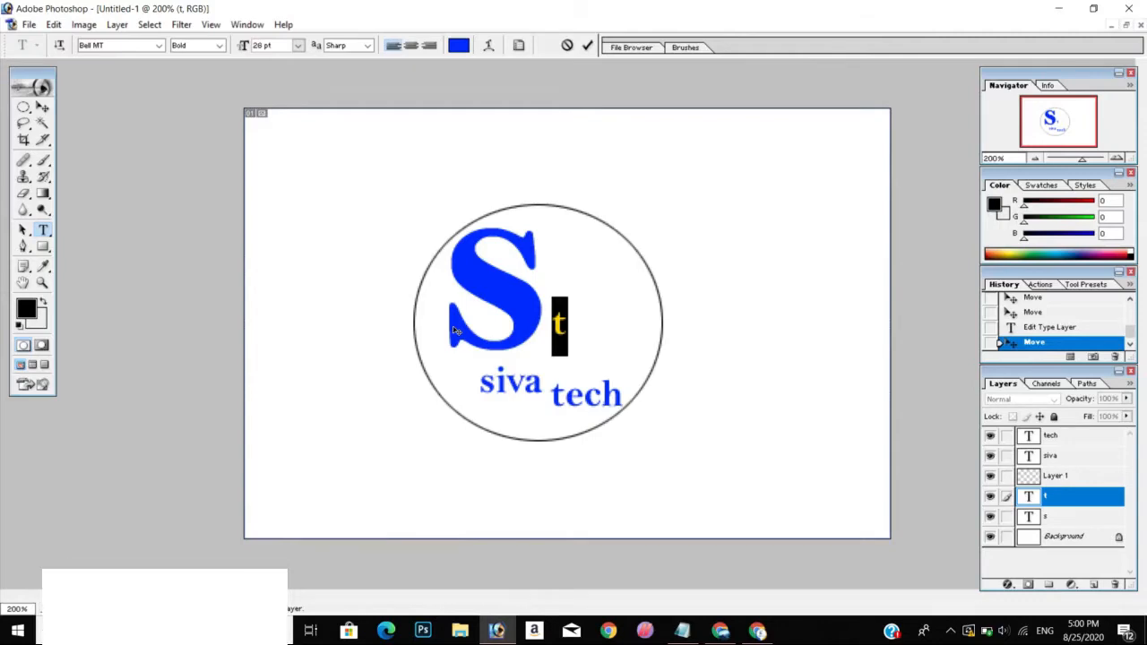
key("ctrl+shift+period")
key("ctrl+shift+period")
key("ctrl+shift+period")
key("ctrl+shift+period")
key("ctrl+shift+period")
key("ctrl+shift+period")
key("ctrl+shift+period")
key("ctrl+shift+period")
key("ctrl+shift+period")
key("ctrl+shift+period")
key("ctrl+shift+period")
key("ctrl+shift+period")
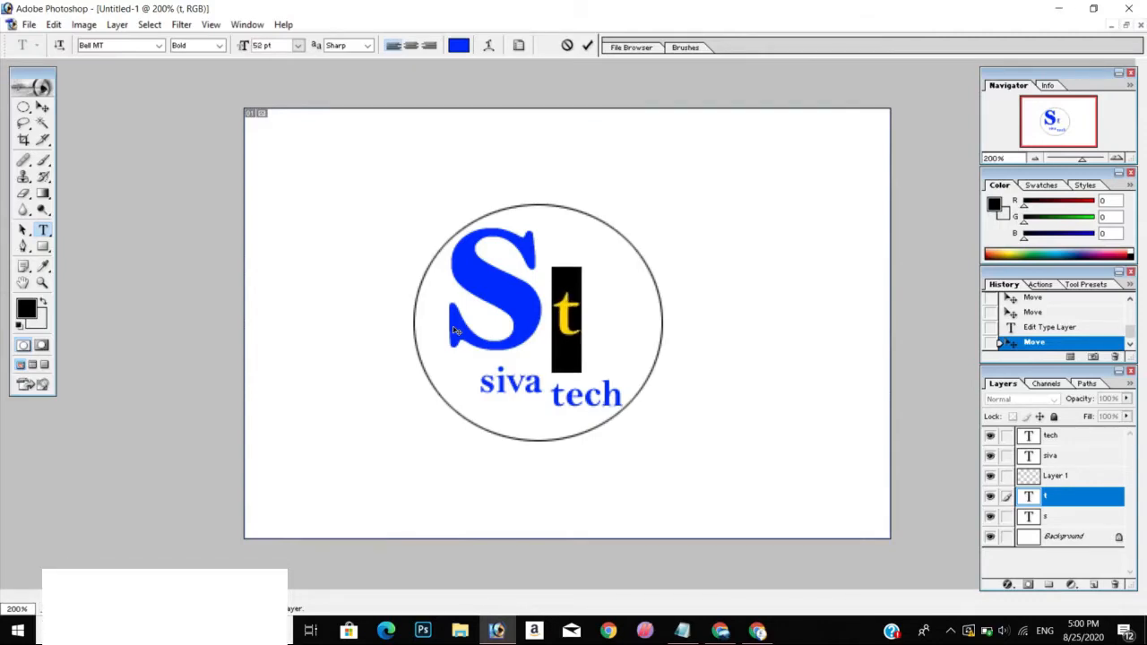
key("ctrl+shift+period")
key("ctrl+shift+period")
key("ctrl+shift+period")
key("ctrl+shift+period")
key("ctrl+shift+period")
key("ctrl+shift+period")
key("ctrl+shift+period")
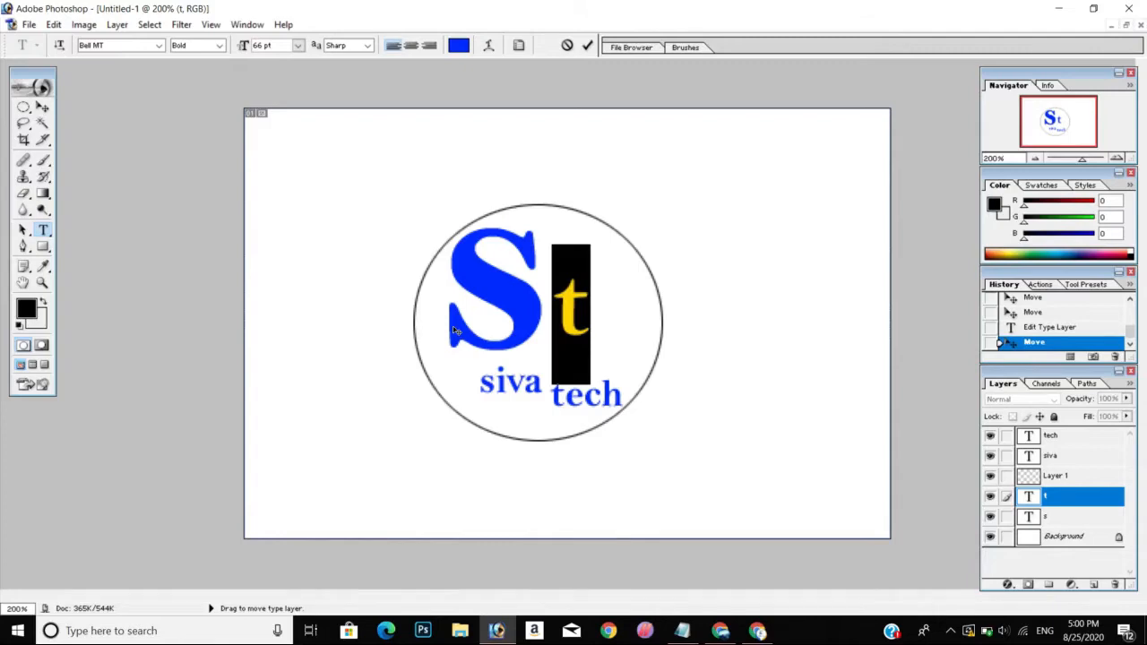
Show the Character palette, collapse it, and replace the selected "t" with a capital "T"
key("ctrl+t")
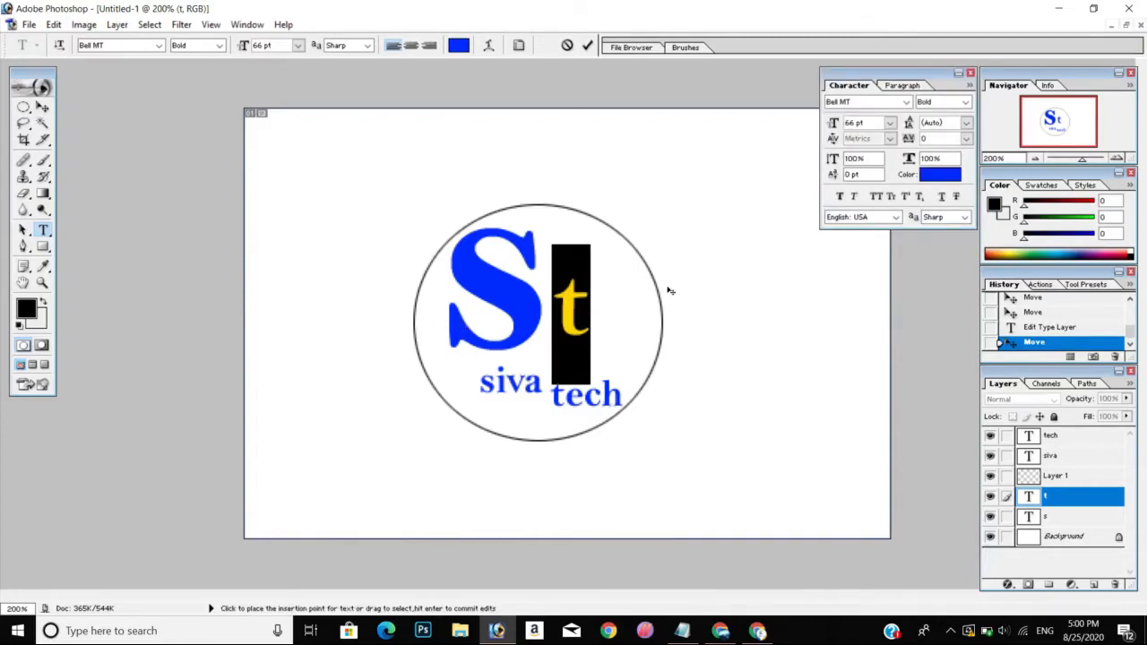
left_click(958, 72)
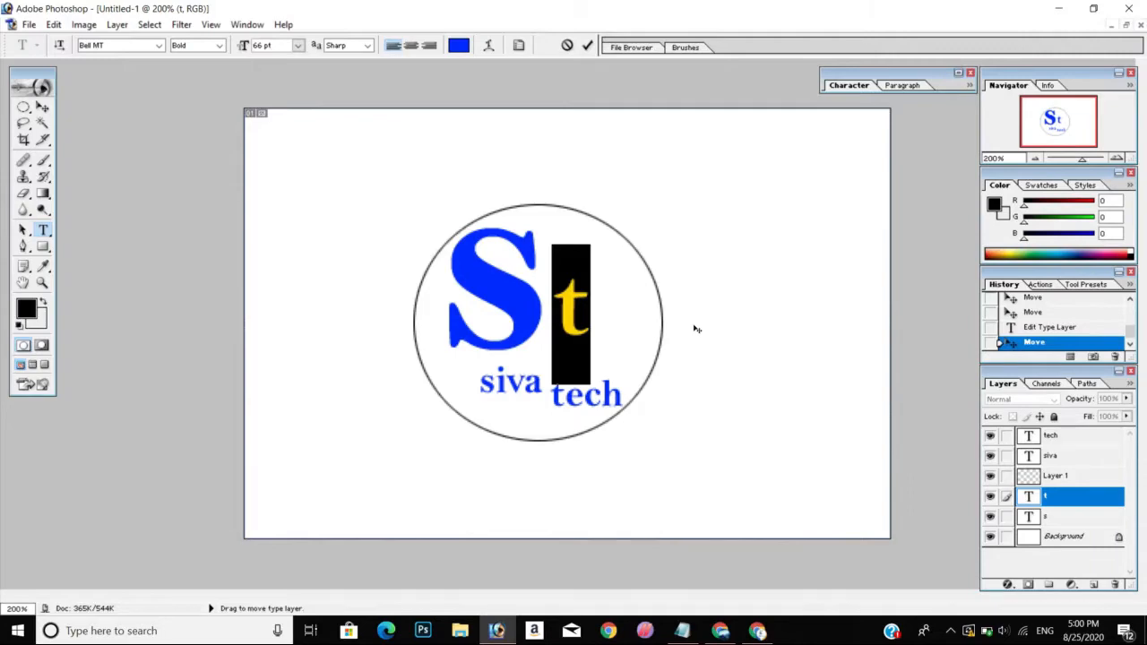
type("T")
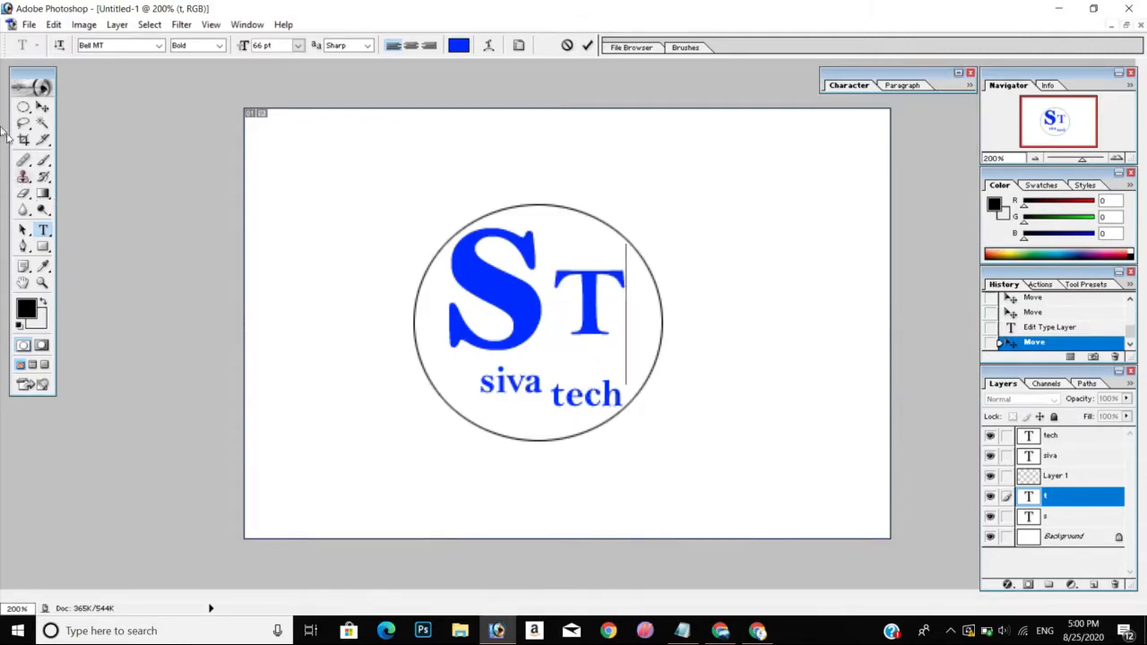
Move the "T" and the large "s" closer together so the "T" touches the lower curve of the "s"
left_click(42, 107)
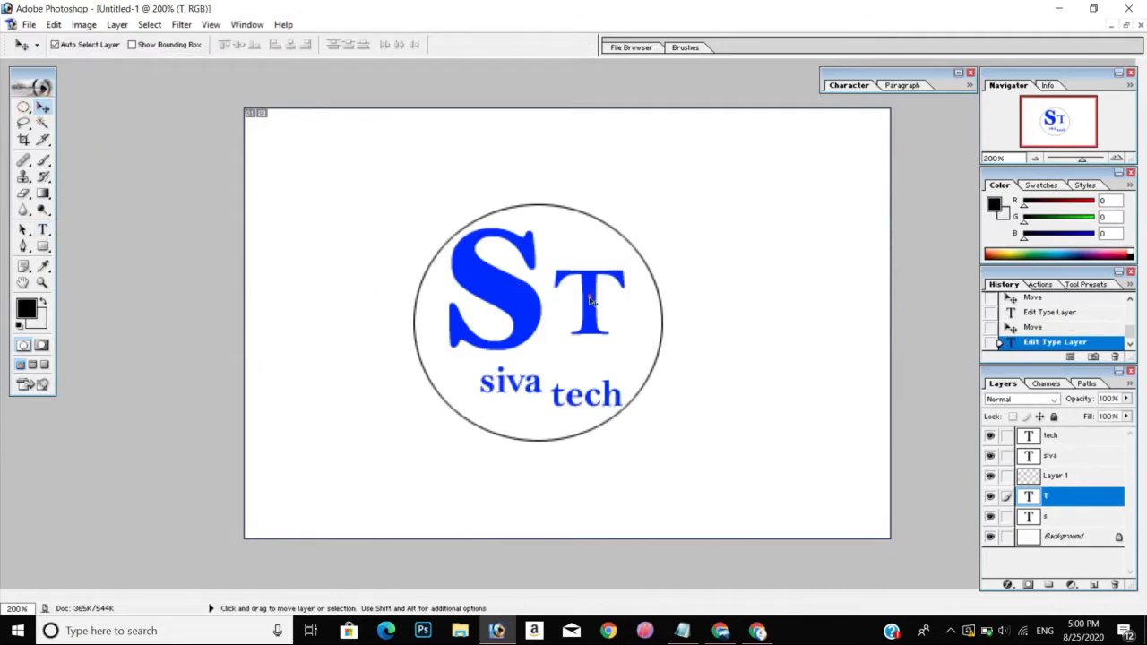
left_click_drag(590, 299, 576, 312)
left_click_drag(495, 287, 497, 283)
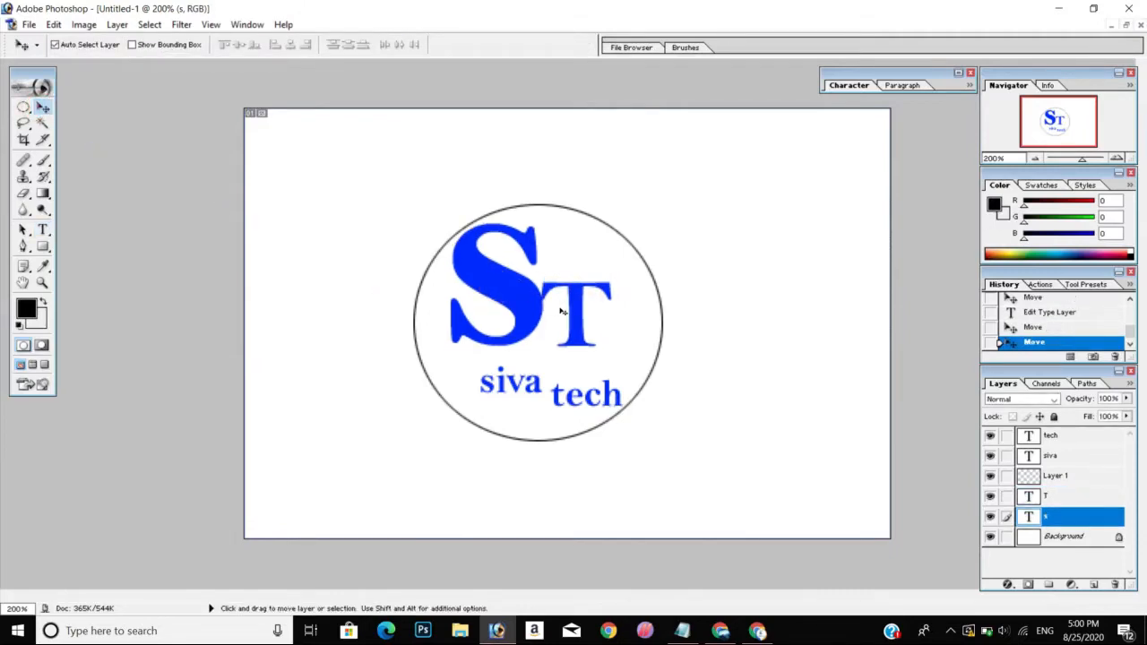
left_click(573, 314)
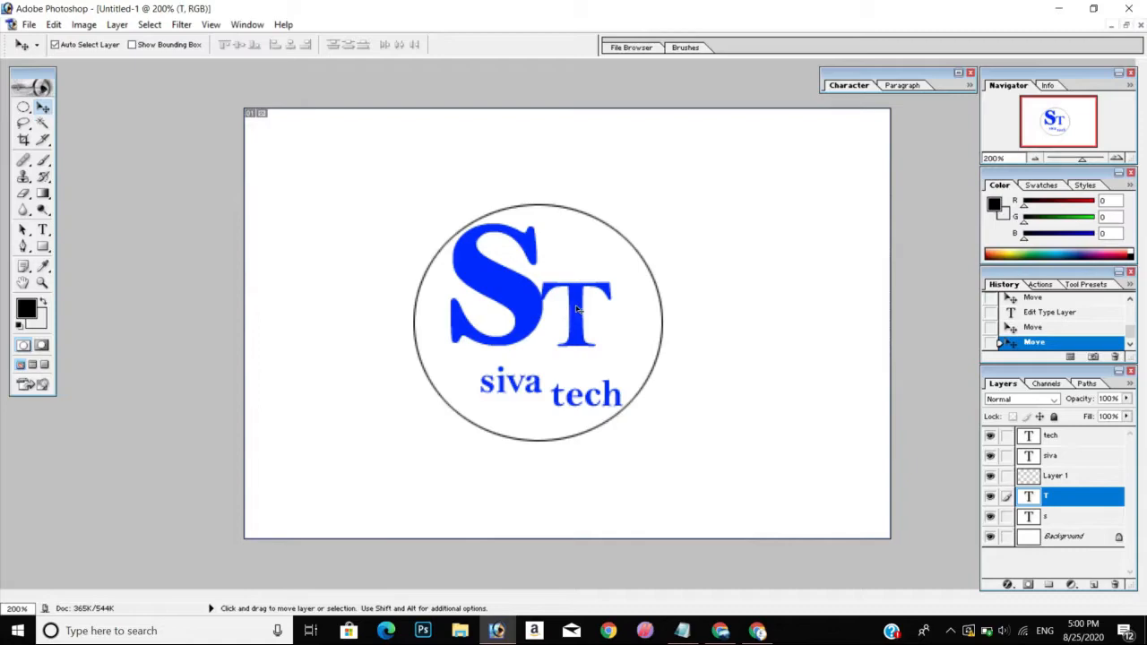
left_click_drag(580, 309, 570, 325)
Change the color of the "T" text to bright yellow and commit the edit
key("t")
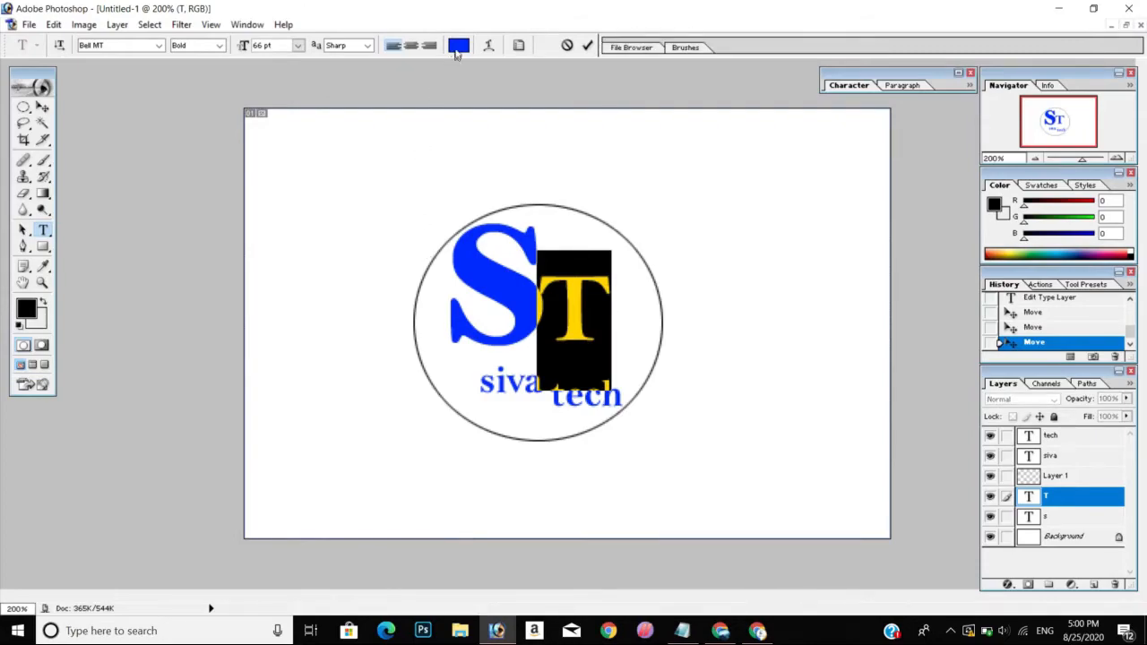
left_click(459, 47)
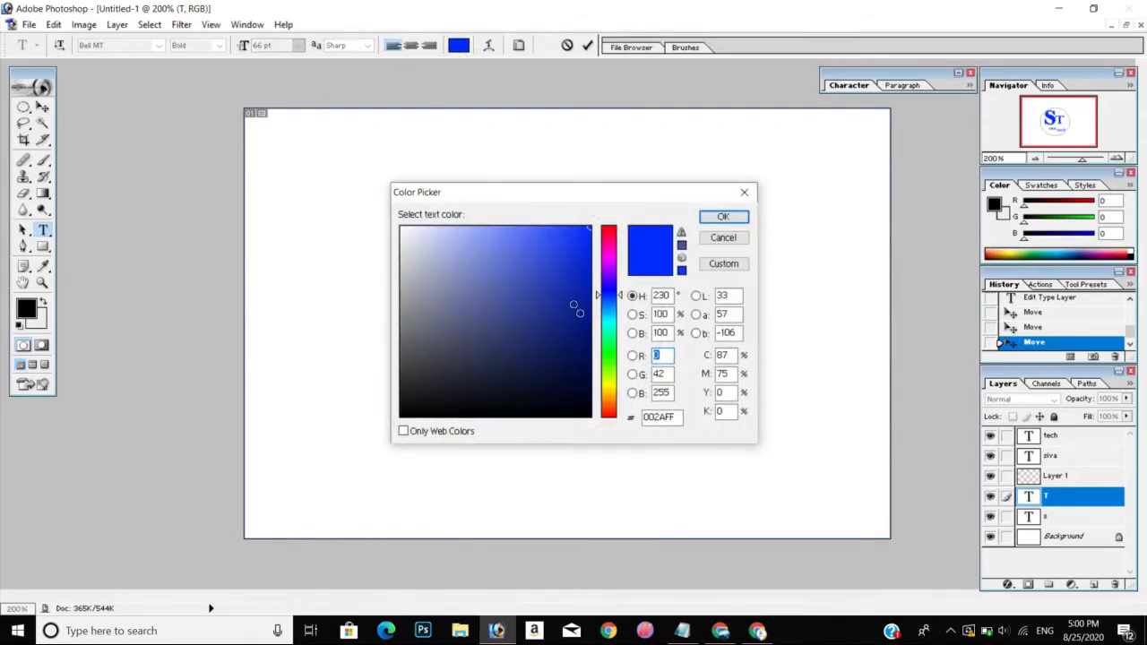
left_click_drag(617, 386, 609, 386)
left_click(705, 223)
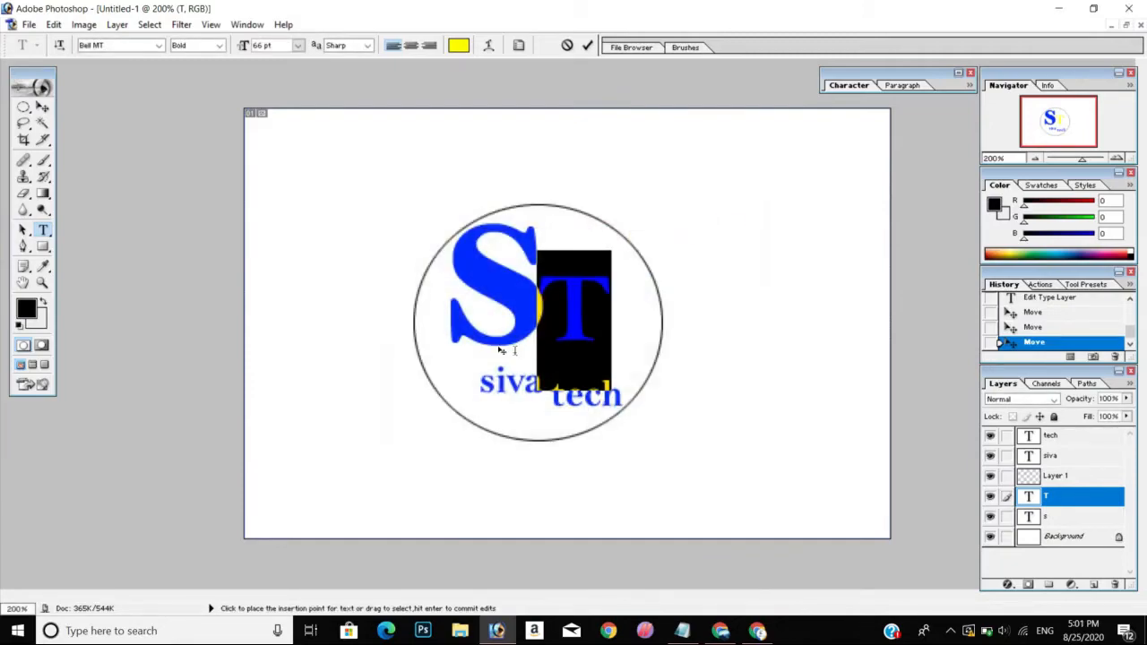
left_click(42, 106)
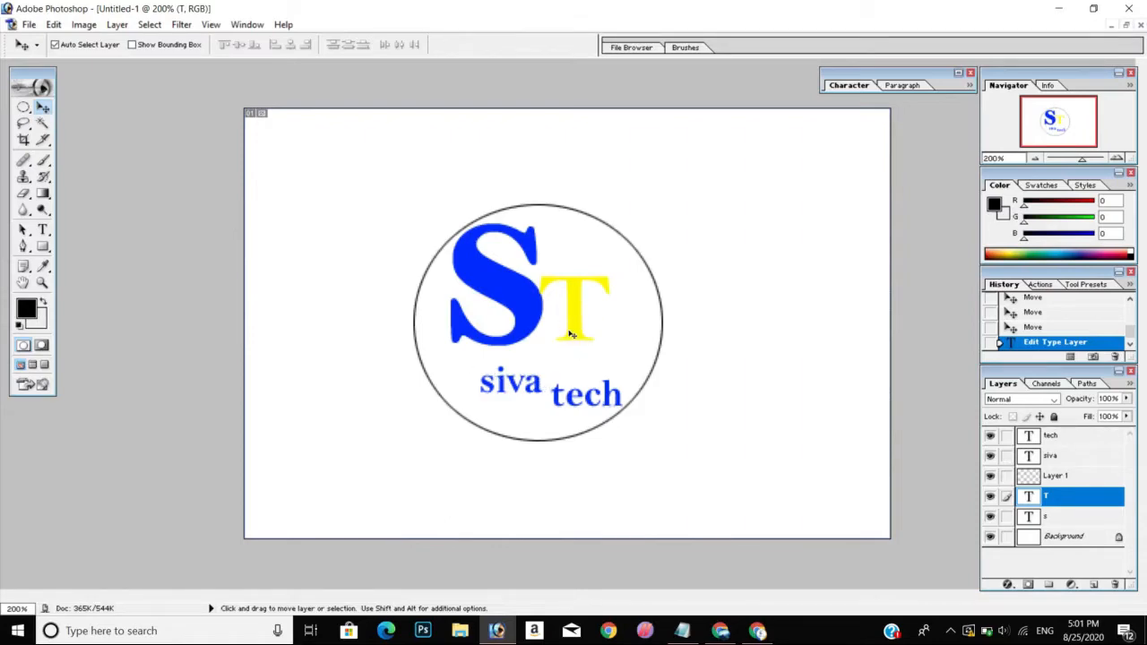
Move "siva" slightly left and "tech" up and left so both words sit on one line beneath the large letters
key("Down")
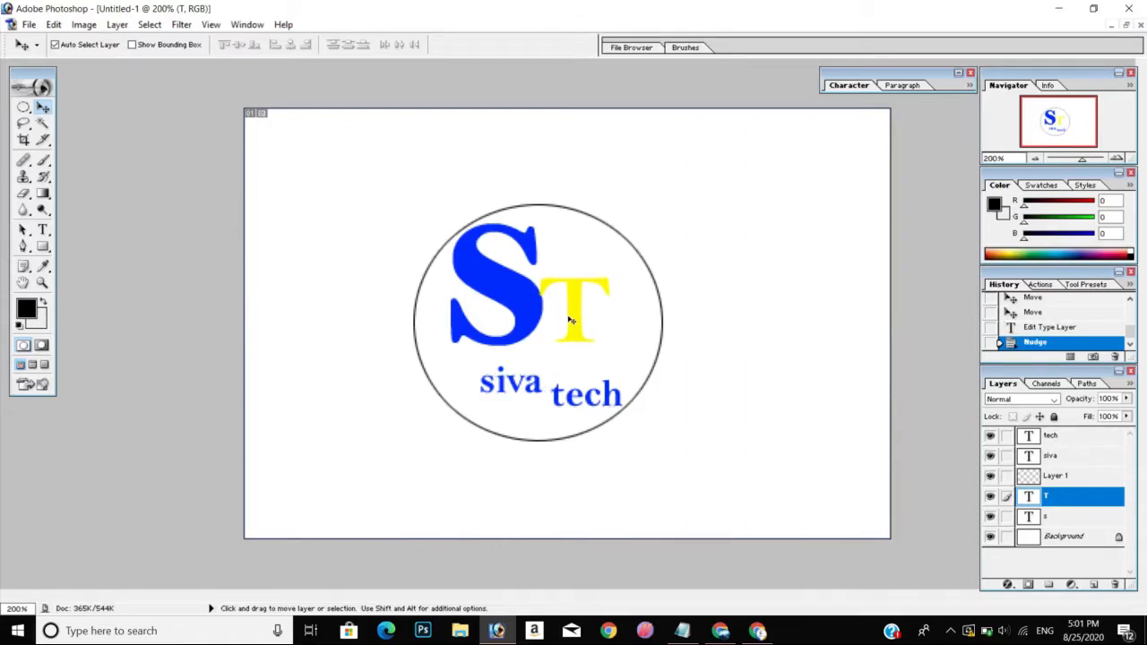
key("Up")
left_click_drag(536, 384, 525, 385)
left_click_drag(613, 395, 603, 383)
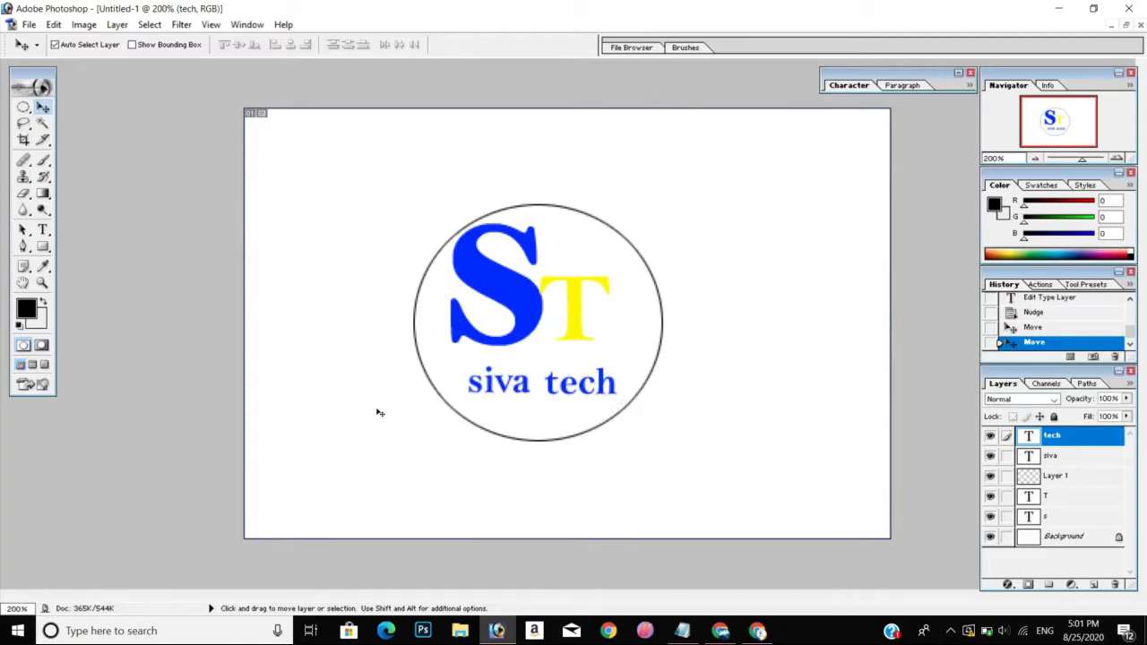
Change the color of the "siva" text from blue to yellow and commit the edit
key("t")
left_click(537, 384)
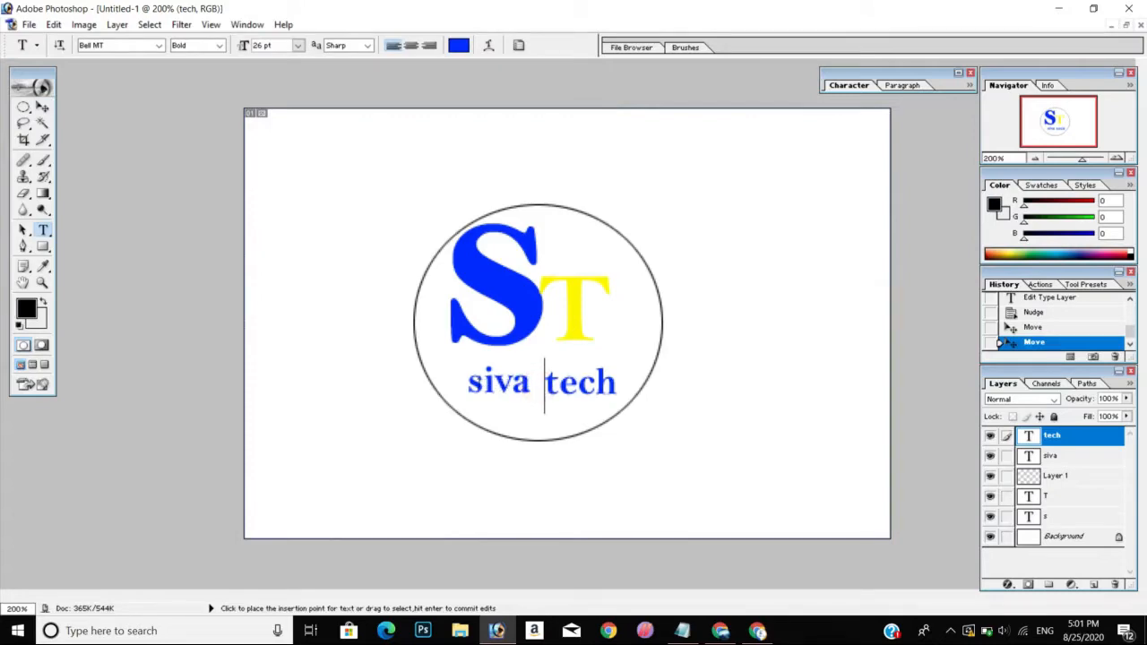
left_click(530, 386)
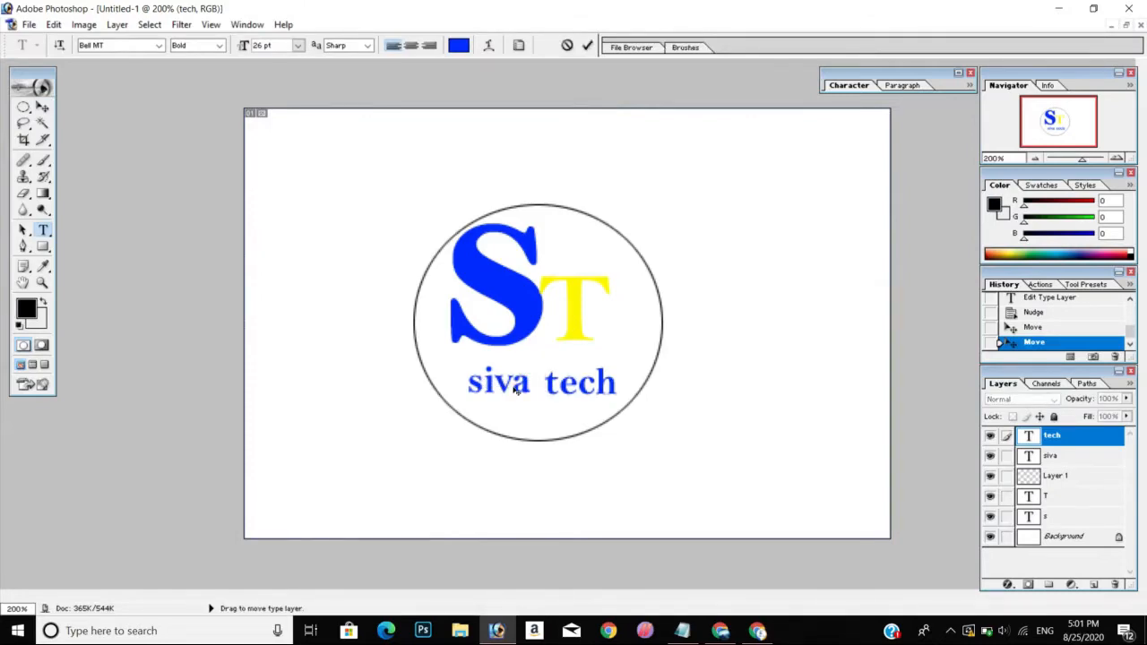
left_click(517, 384)
left_click(523, 379)
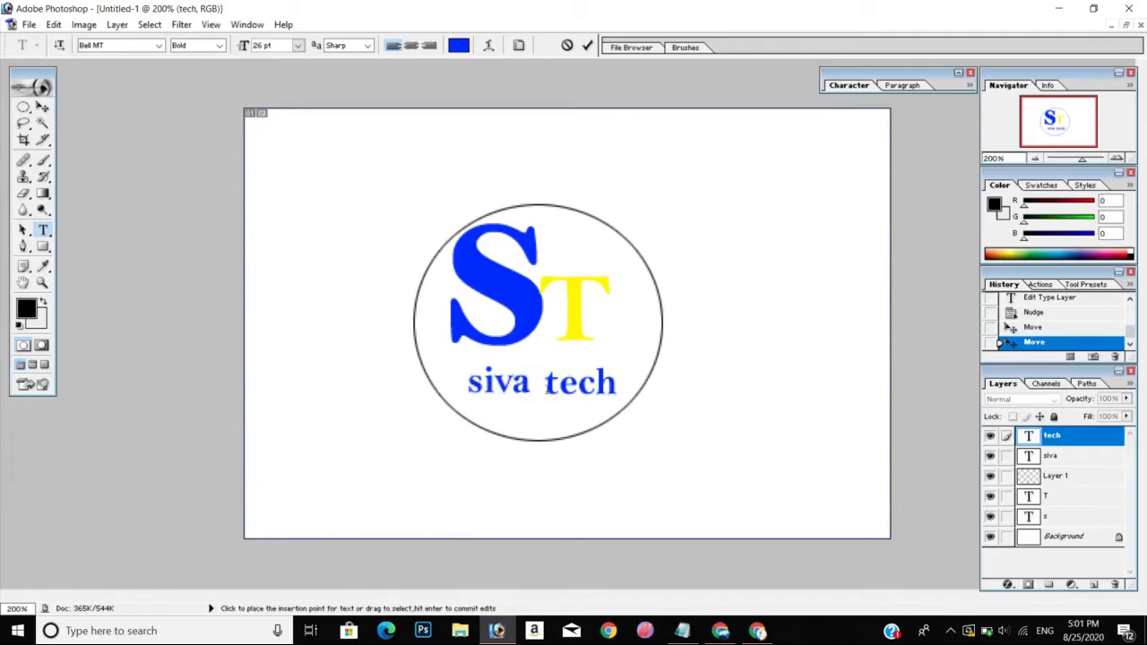
left_click(1058, 455)
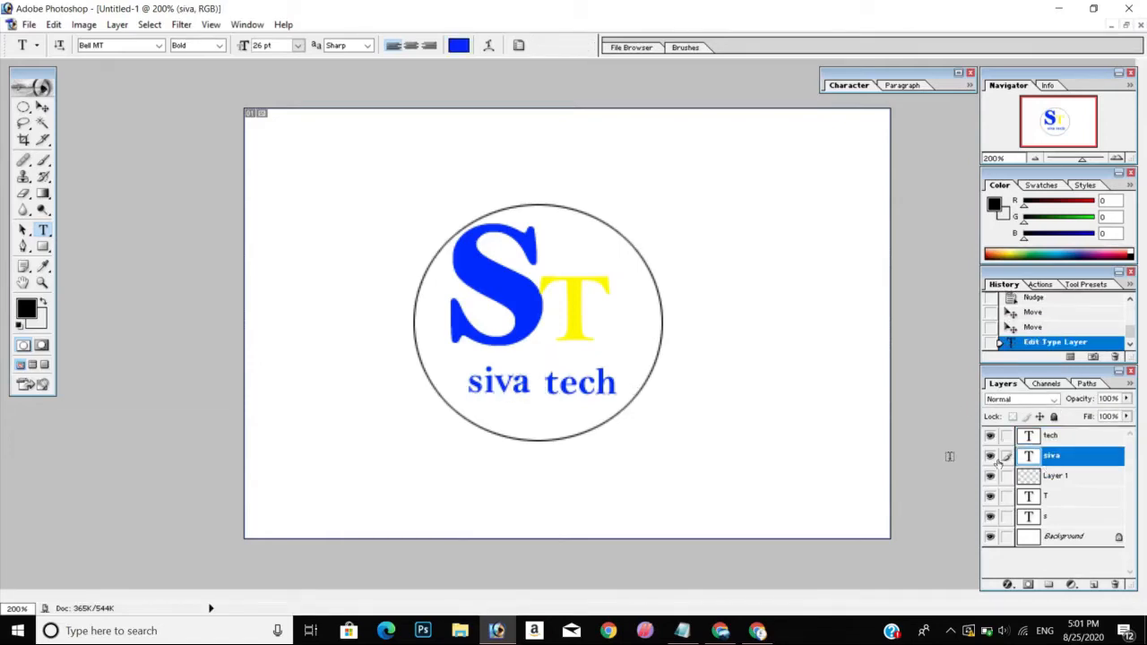
left_click_drag(533, 385, 464, 387)
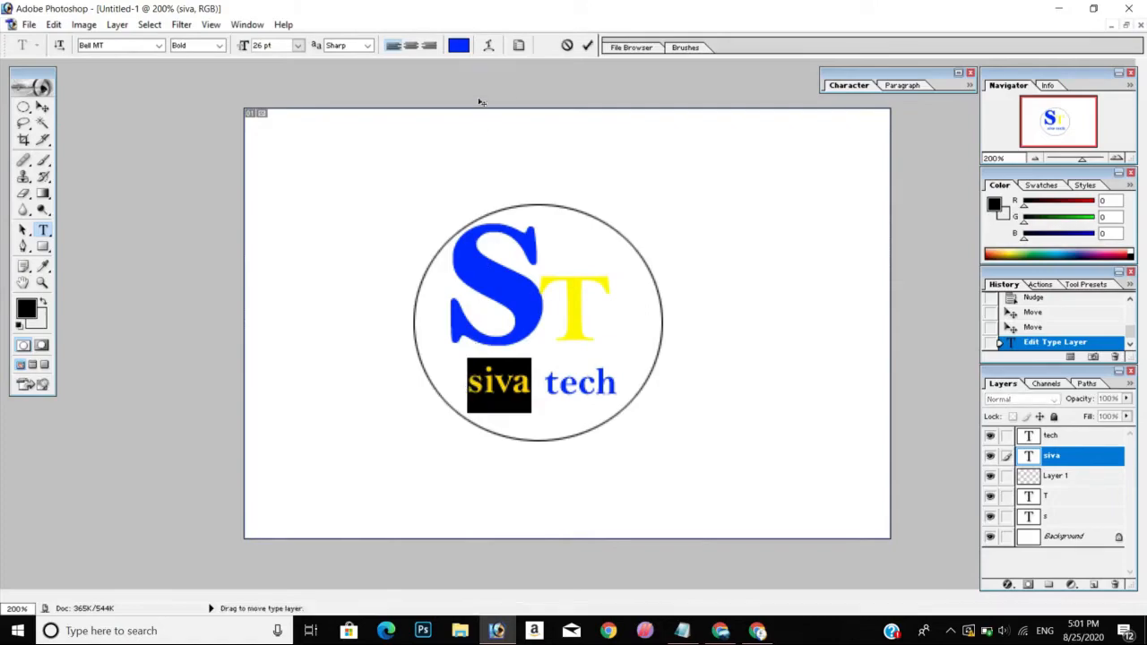
left_click(458, 44)
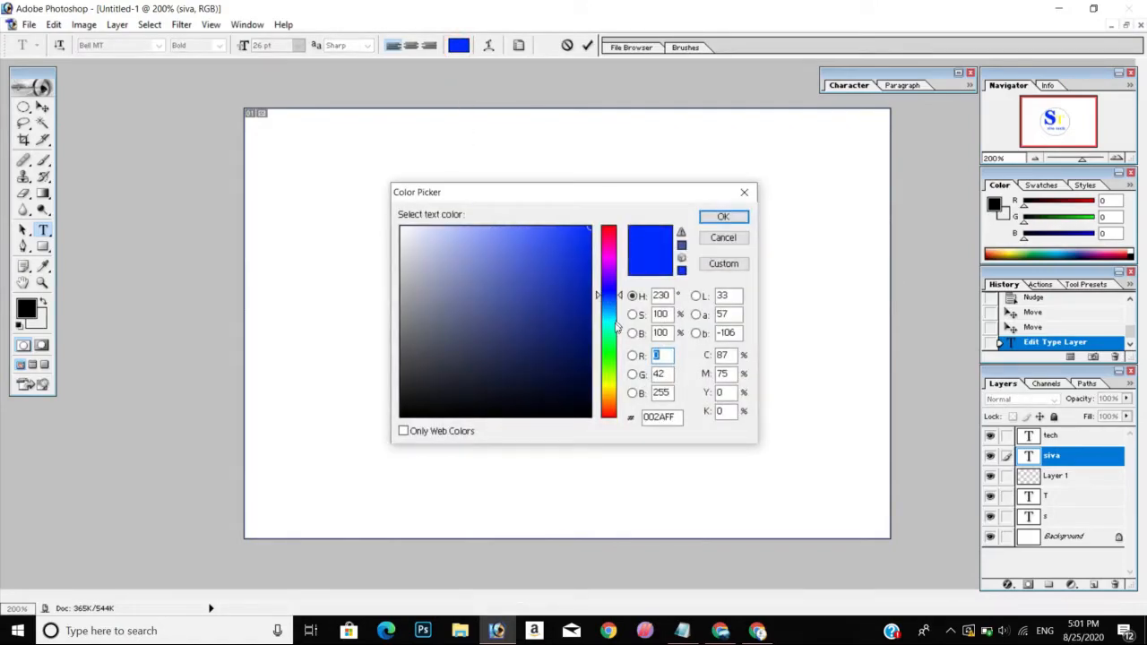
left_click_drag(606, 388, 607, 386)
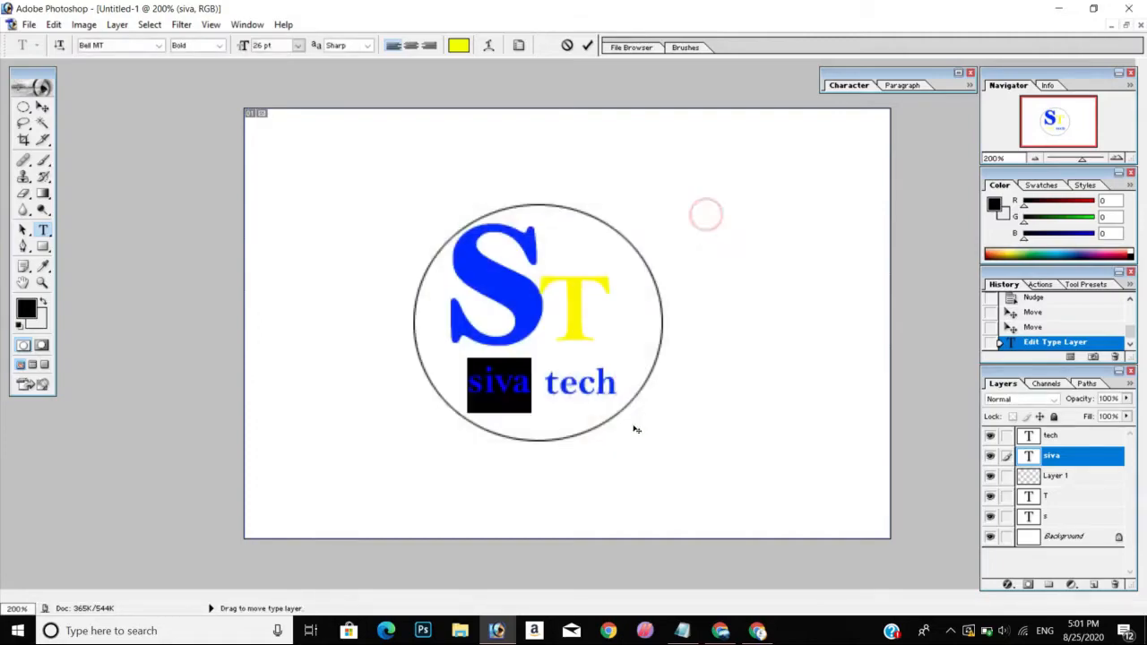
left_click(724, 217)
left_click(42, 107)
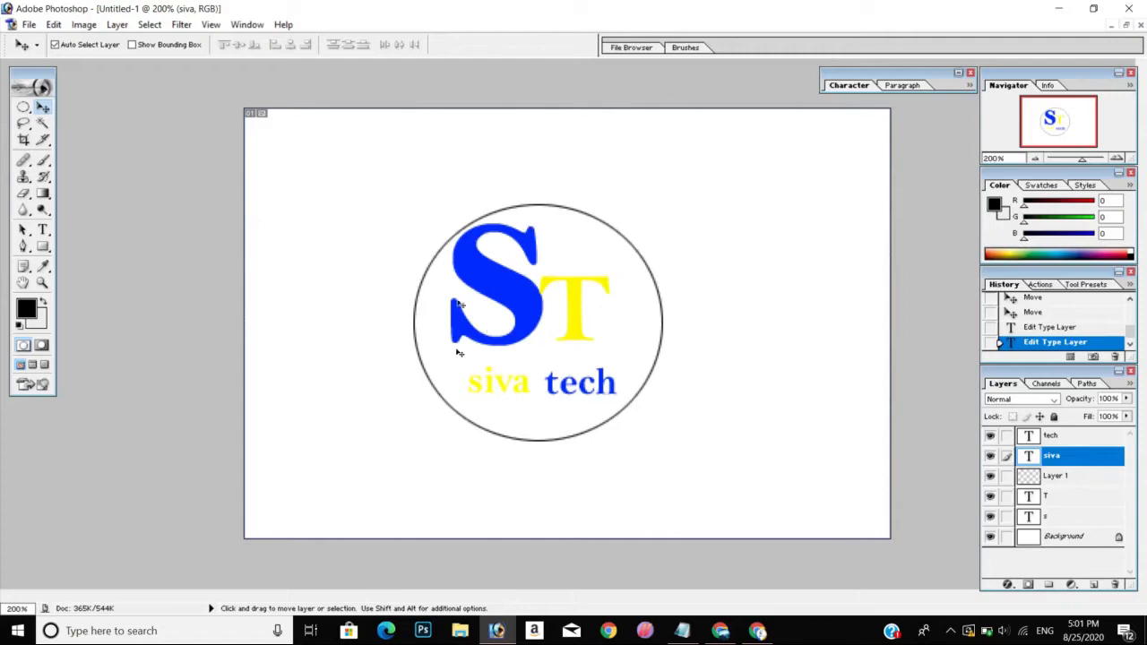
Add an Inner Shadow to the large "s" layer with 57% opacity and a 135° angle
left_click(527, 313)
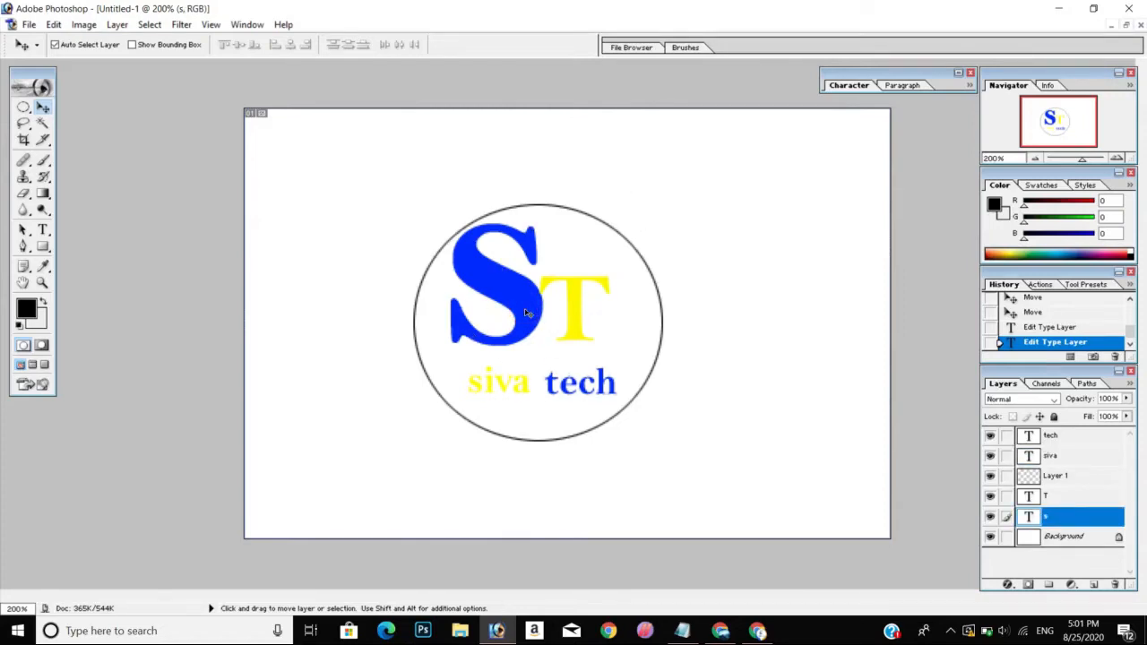
left_click(1007, 584)
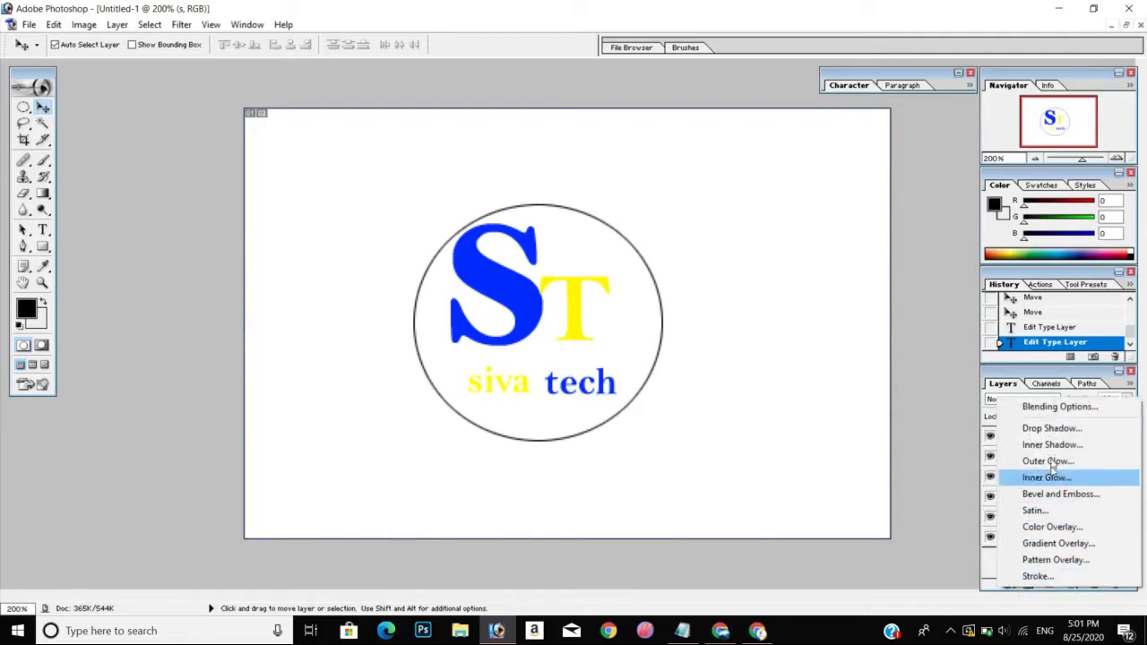
left_click(1053, 408)
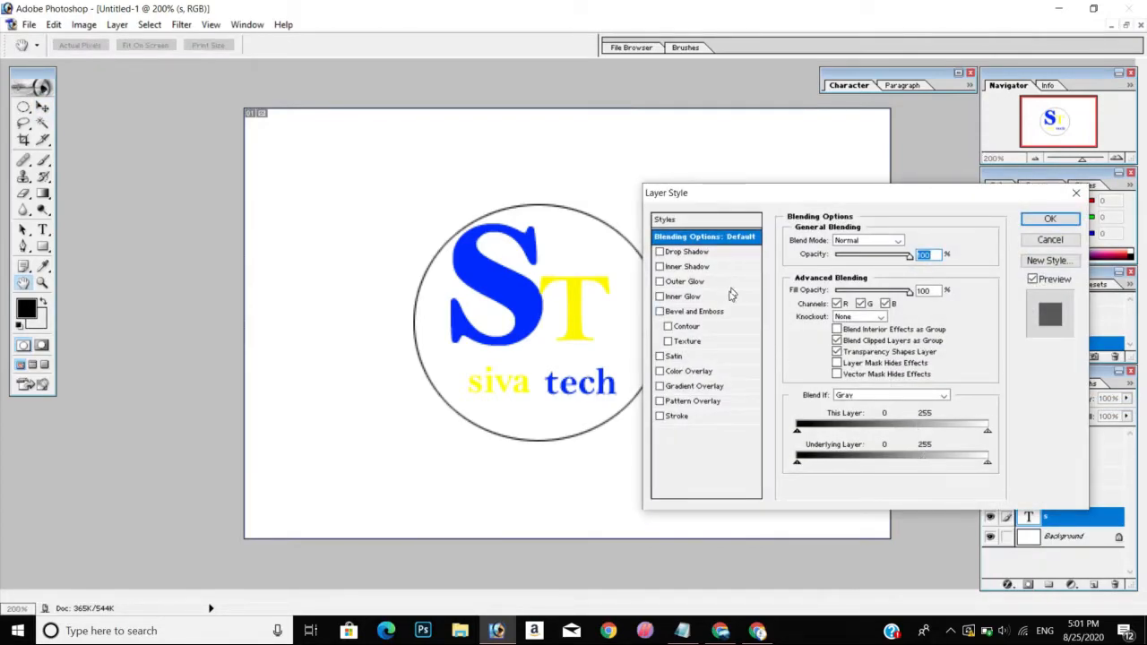
left_click(690, 267)
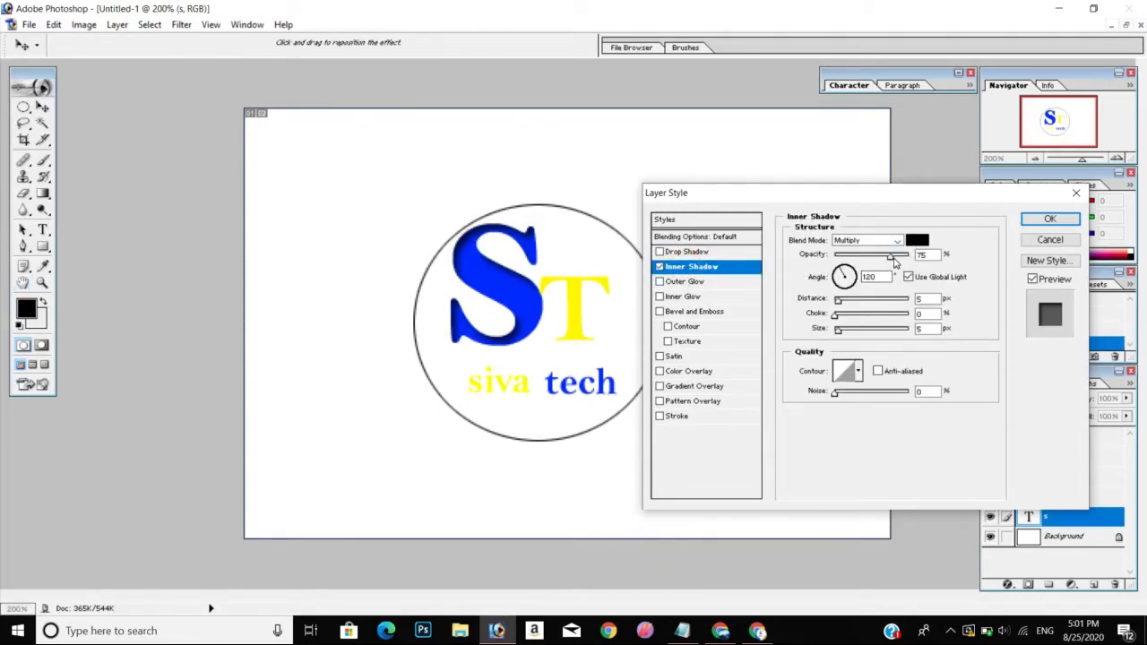
left_click_drag(891, 259, 886, 258)
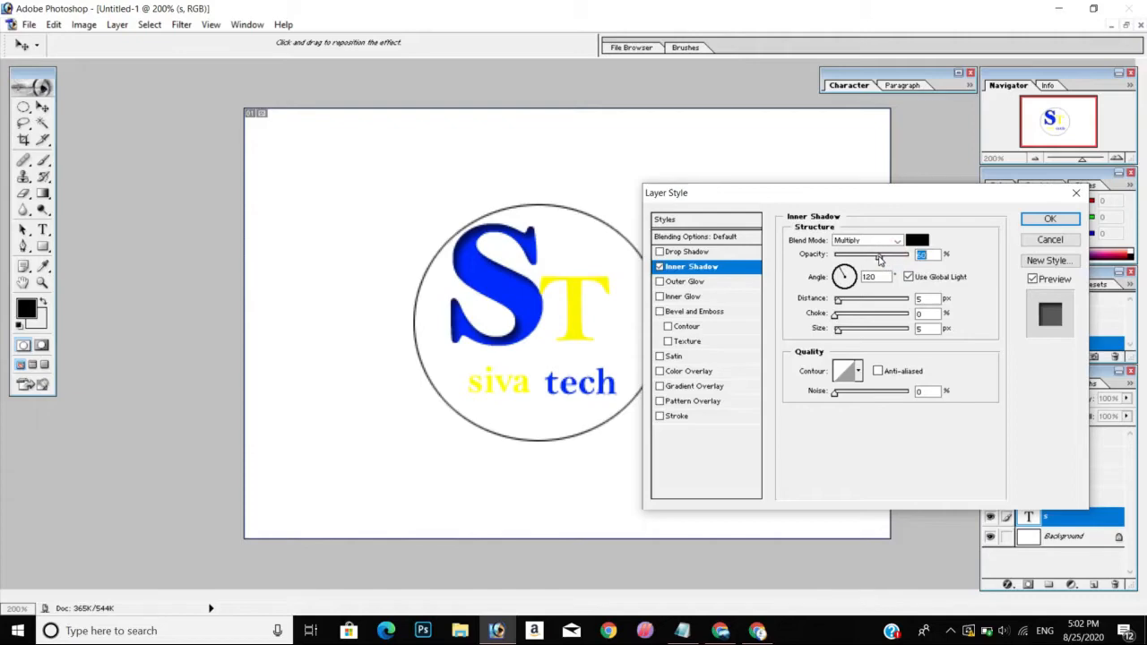
left_click(842, 275)
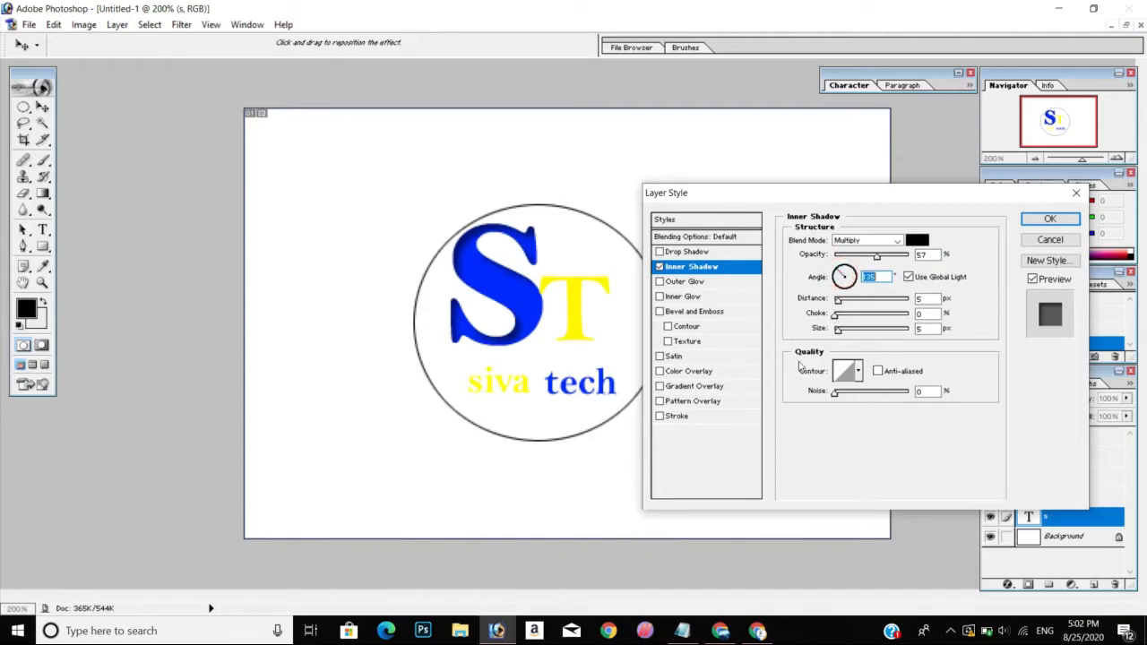
Add Bevel and Emboss with a Texture to the large "s", setting texture scale to 29% and depth to +14%
left_click(681, 312)
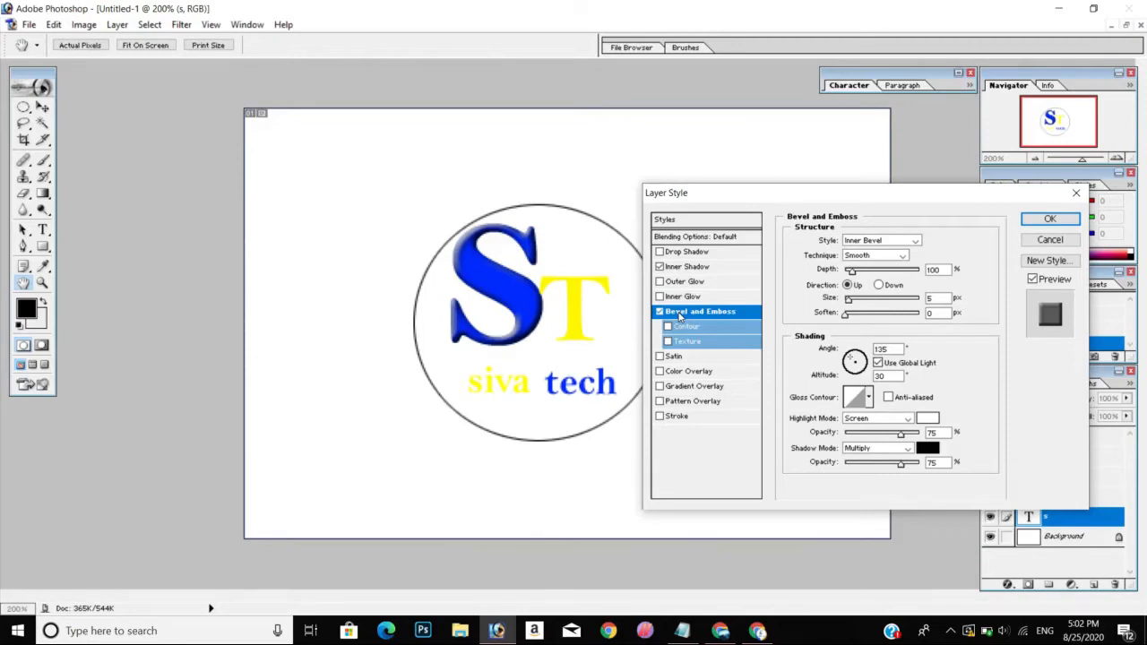
left_click(670, 342)
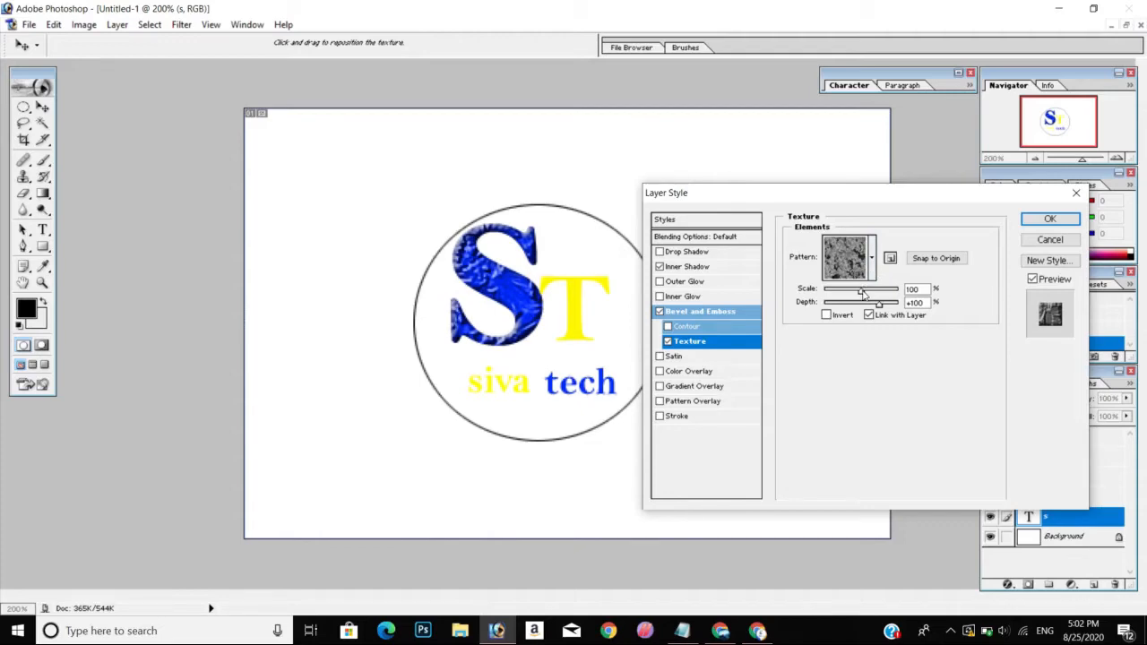
mouse_move(862, 294)
left_mouse_down()
mouse_move(835, 296)
mouse_move(864, 308)
left_mouse_up()
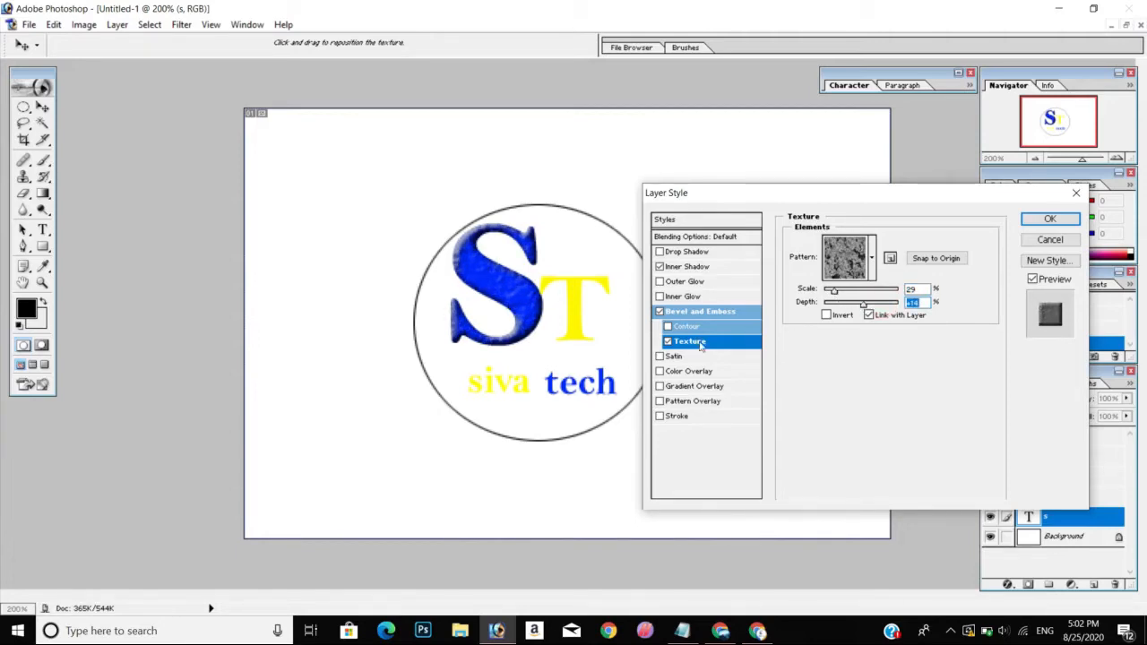
Add a 1 px black outside Stroke at 40% opacity to the large "s" and apply the layer style
left_click(671, 416)
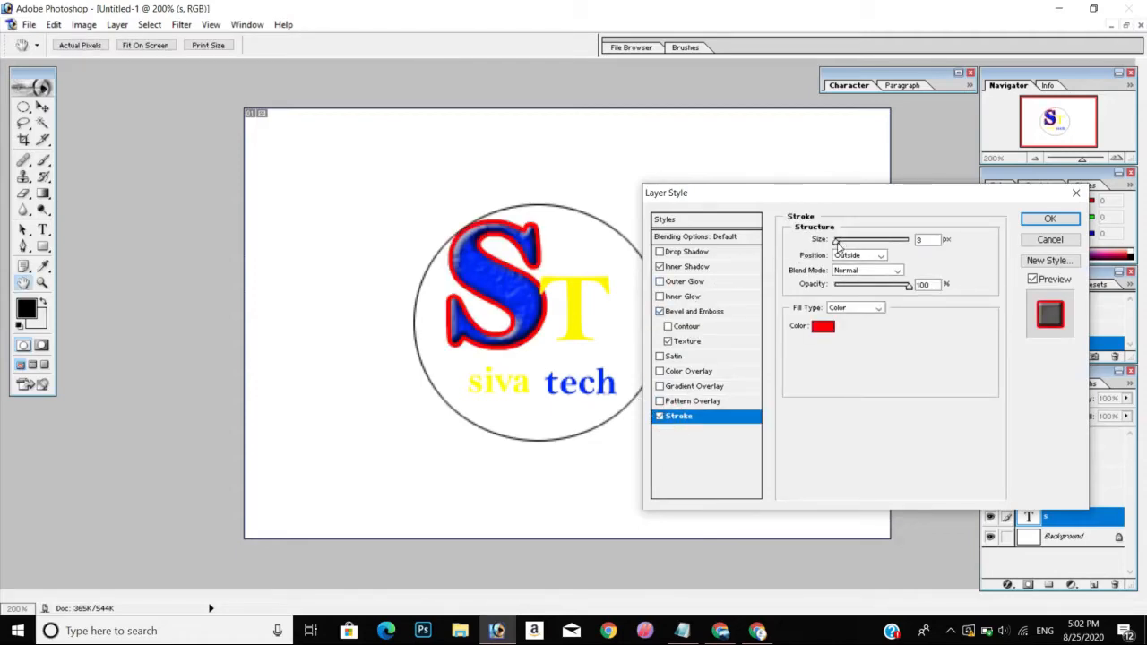
left_click_drag(838, 243, 622, 261)
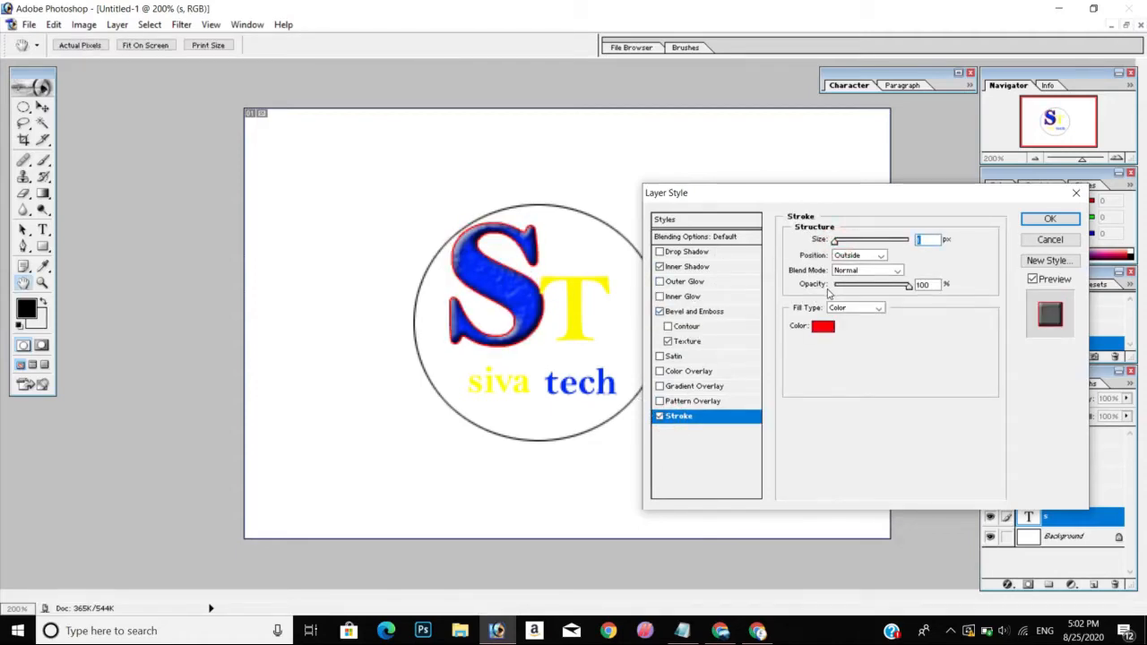
left_click_drag(907, 286, 863, 290)
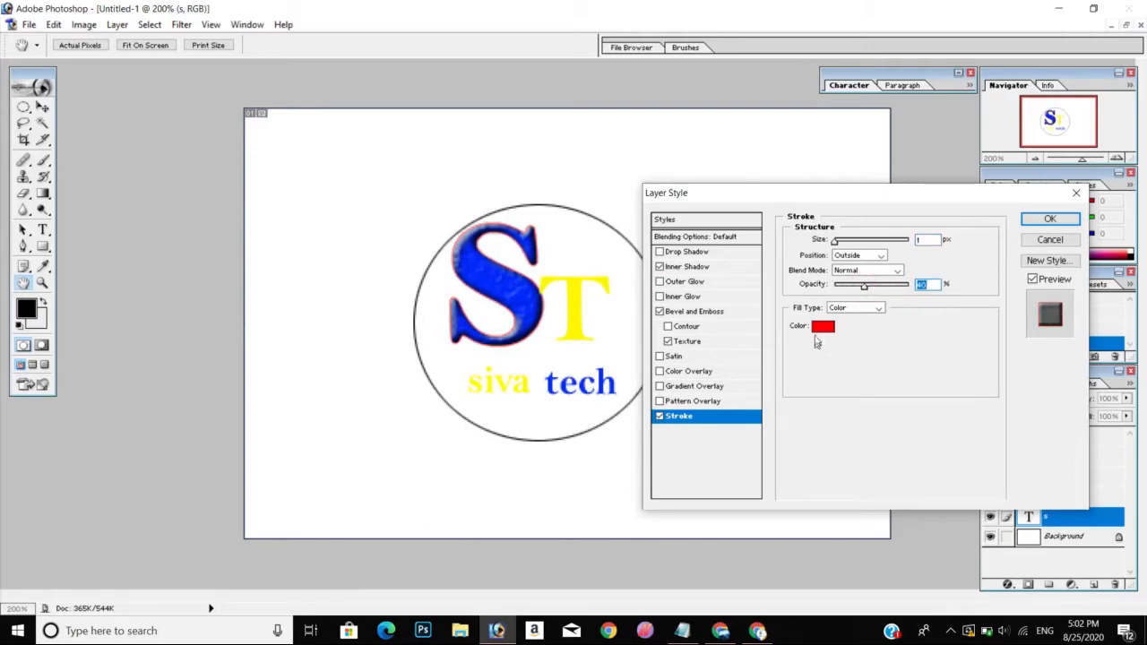
left_click(819, 328)
type("0")
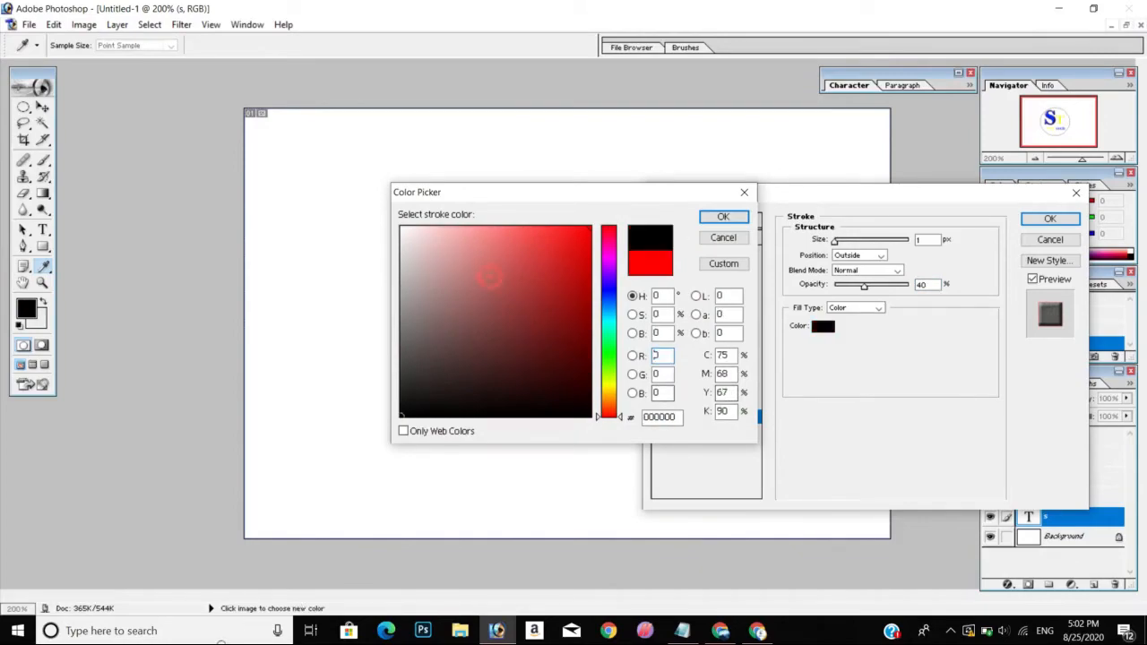
left_click(723, 217)
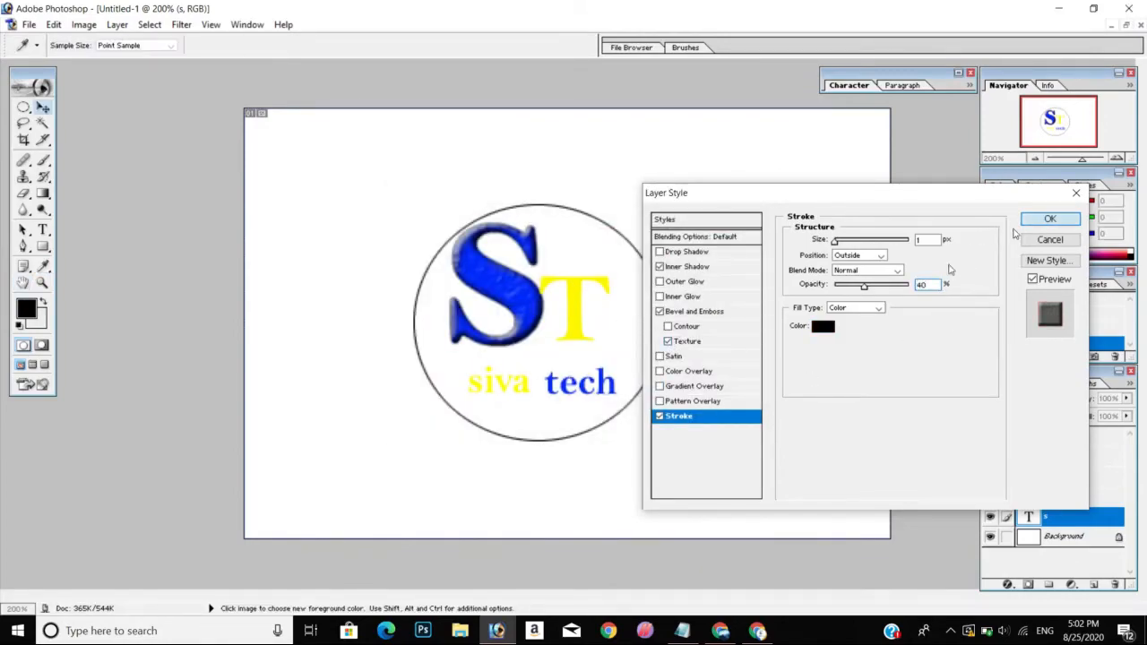
left_click(1046, 219)
Add an Inner Shadow to the "T" layer with 21% opacity, a 159° angle and 8% noise
left_click(572, 310)
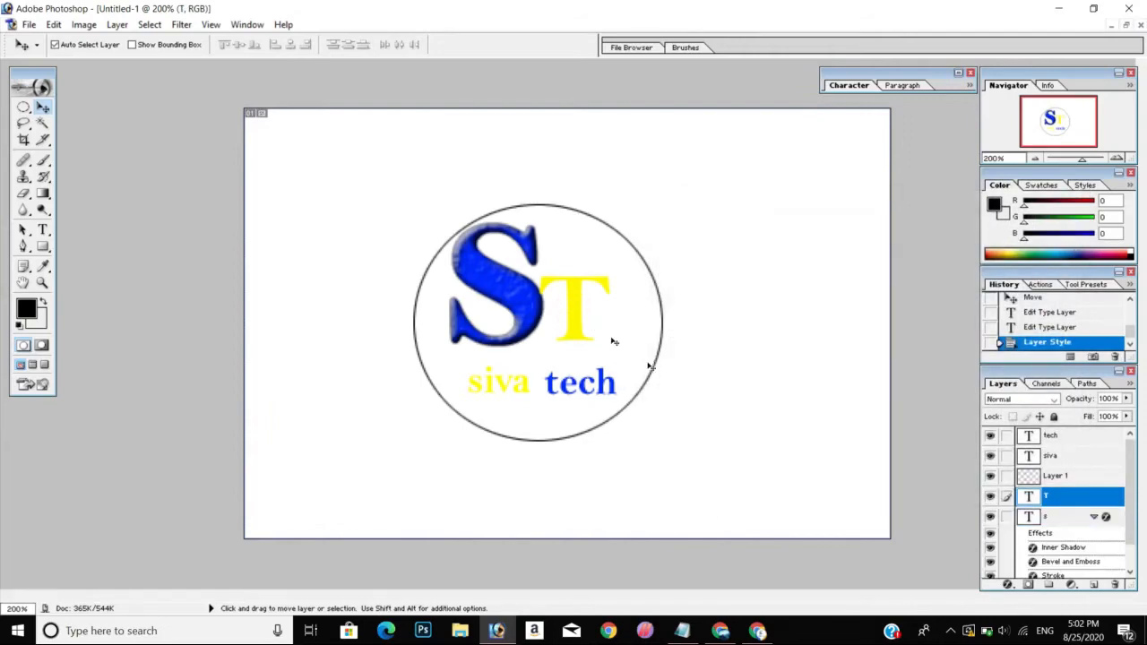
left_click(1004, 585)
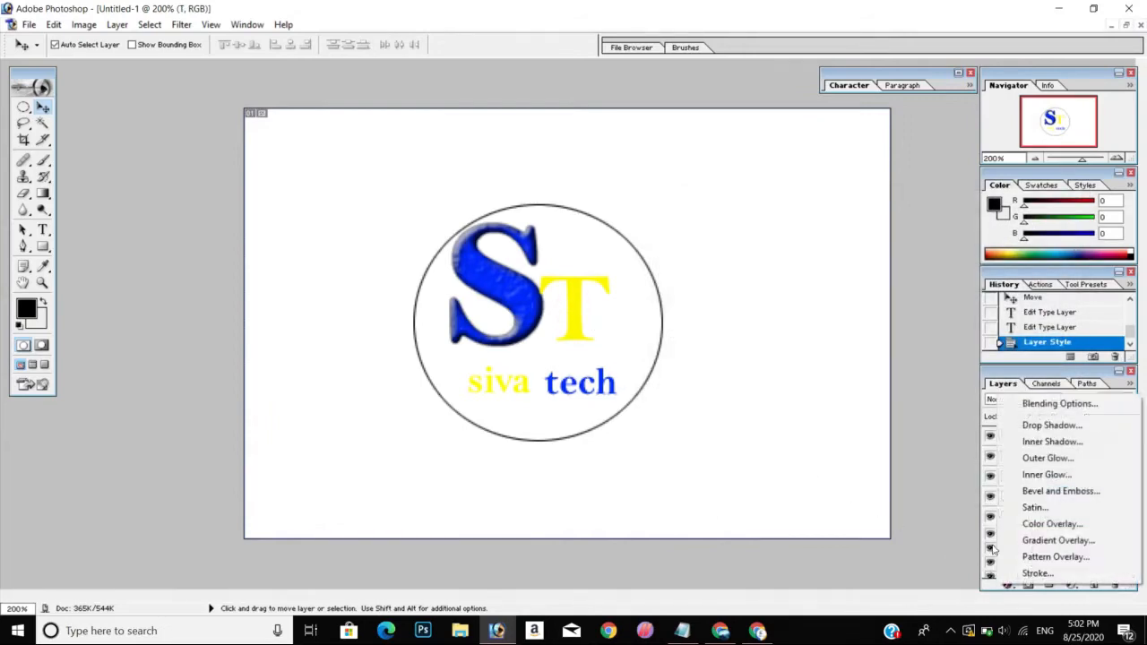
left_click(1037, 412)
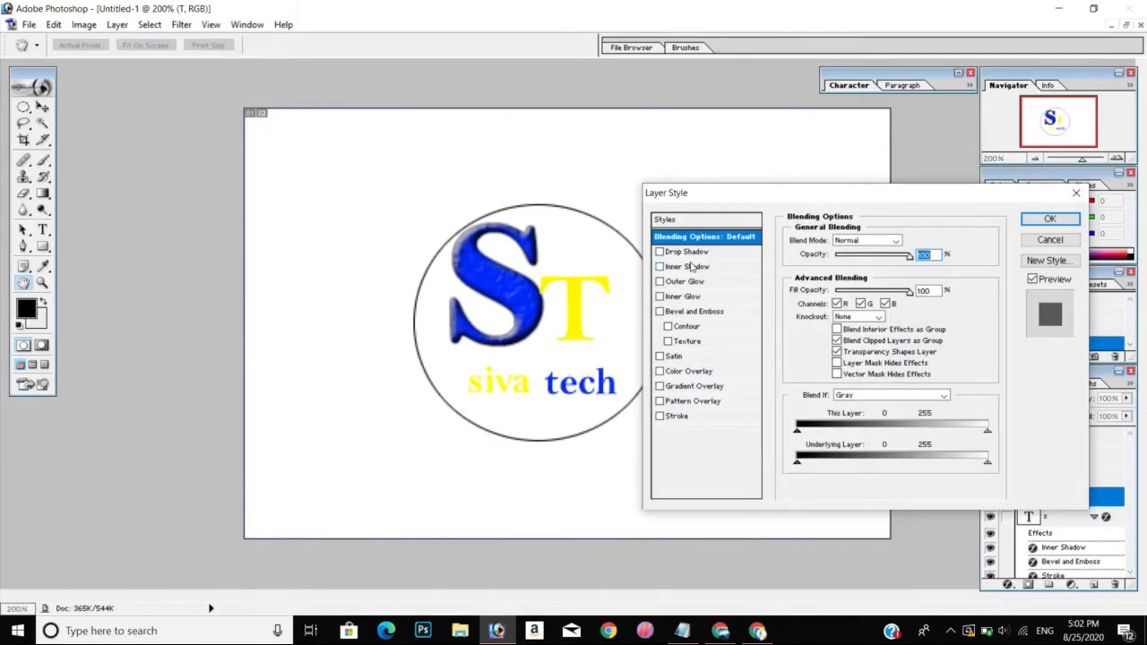
left_click(693, 267)
left_click(885, 257)
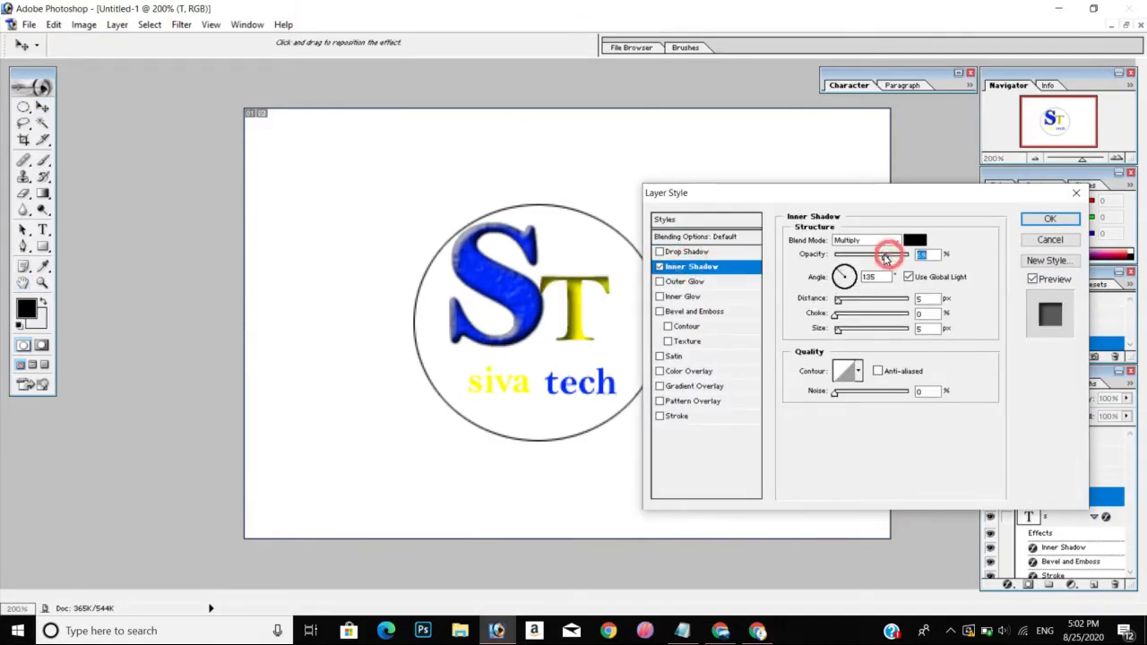
left_click_drag(886, 257, 855, 259)
left_click_drag(835, 396, 841, 396)
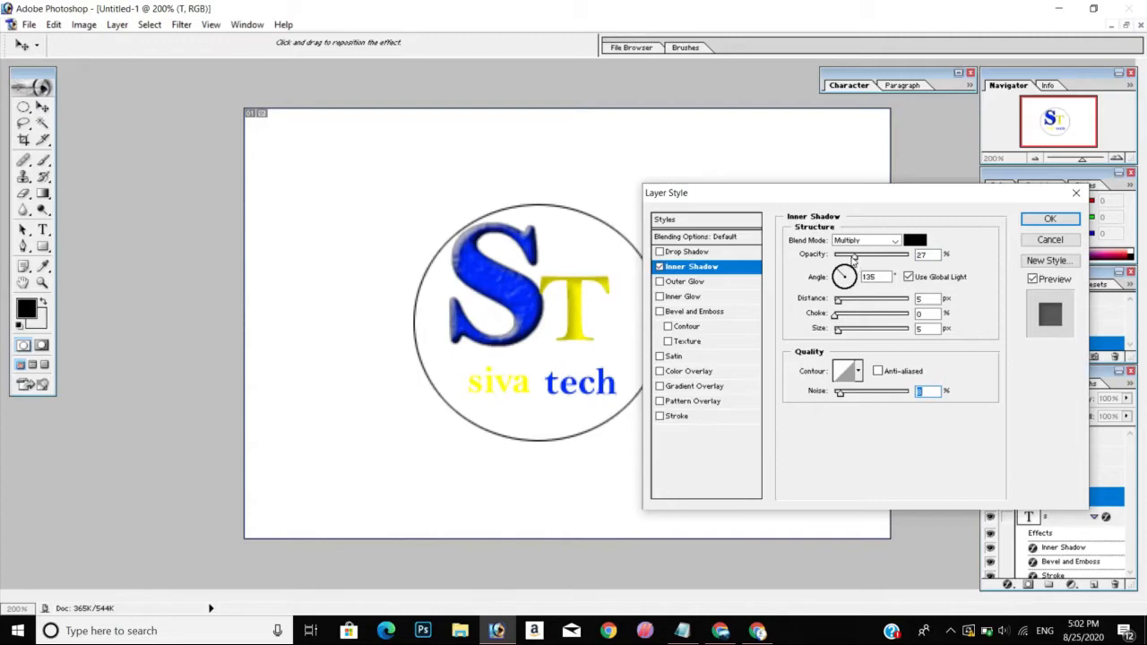
left_click_drag(854, 258, 837, 274)
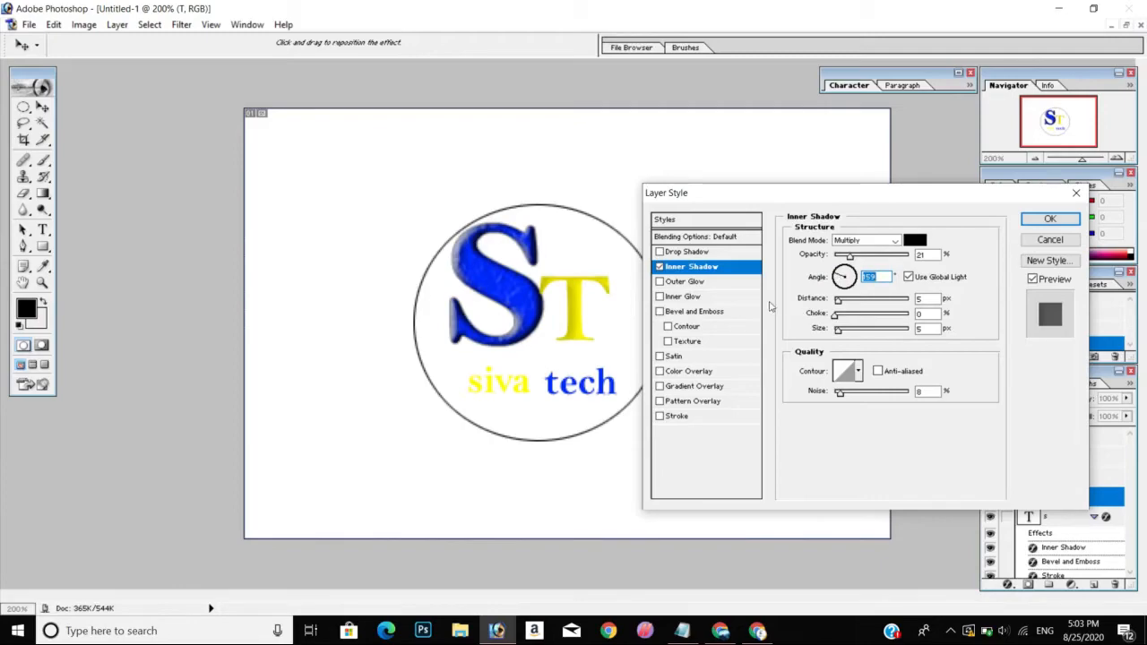
Add Bevel and Emboss with slightly reduced depth to the "T", and enable its Stroke effect
left_click(686, 314)
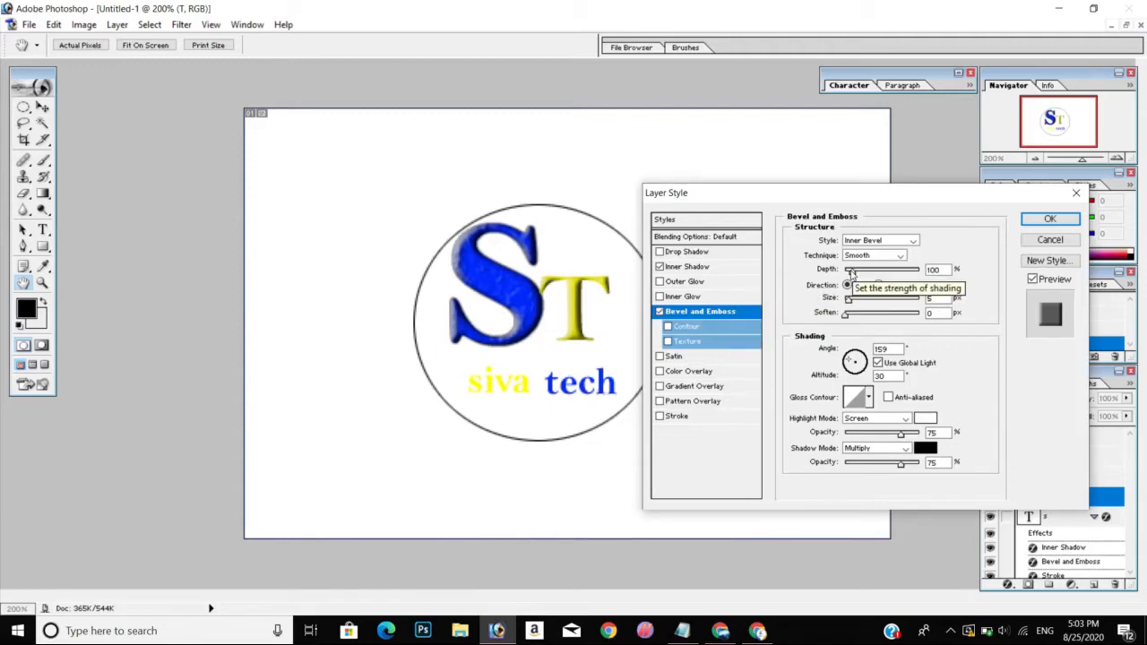
left_click_drag(858, 269, 852, 274)
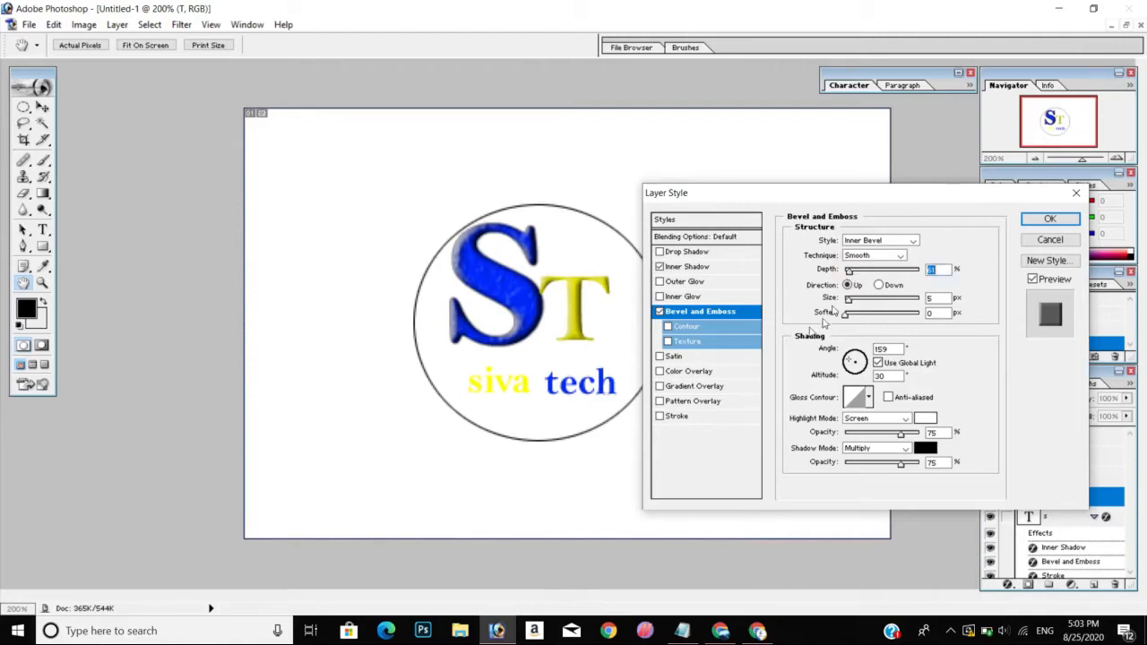
left_click(661, 417)
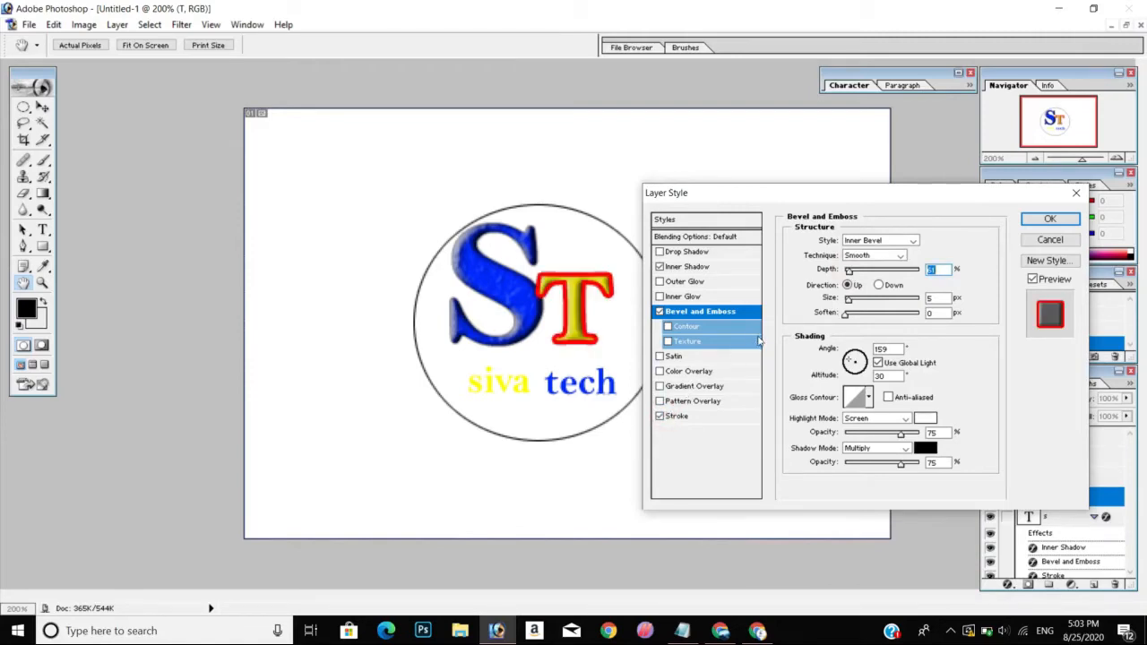
Enable the bevel Texture on the "T" with scale 35% and depth -34%
left_click(682, 345)
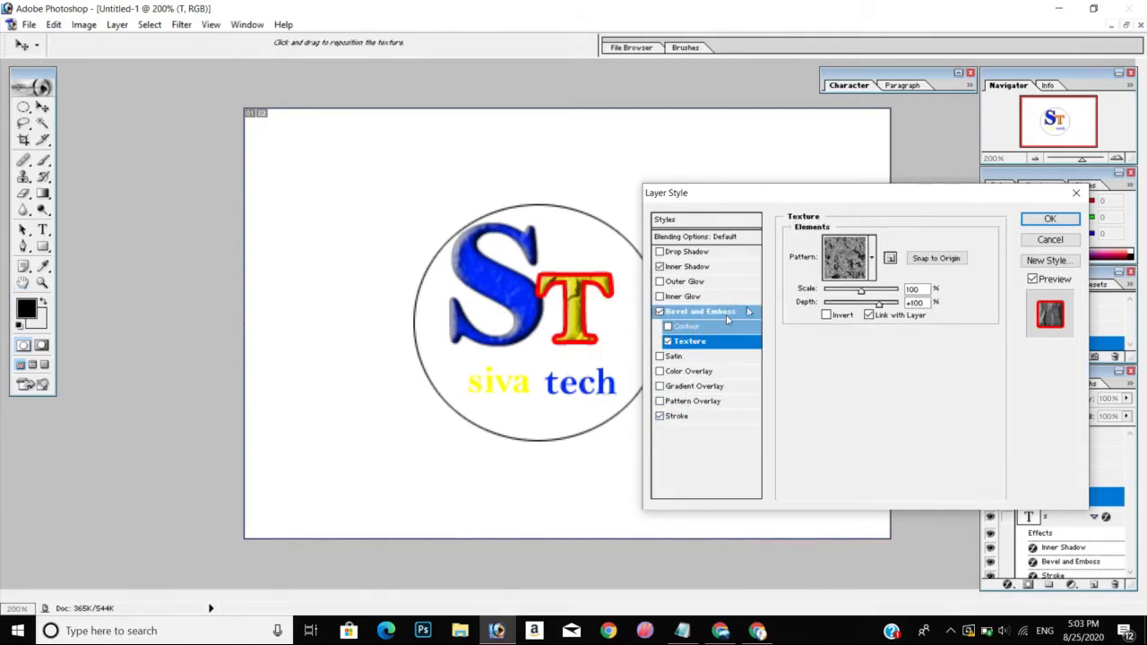
left_click_drag(860, 291, 857, 324)
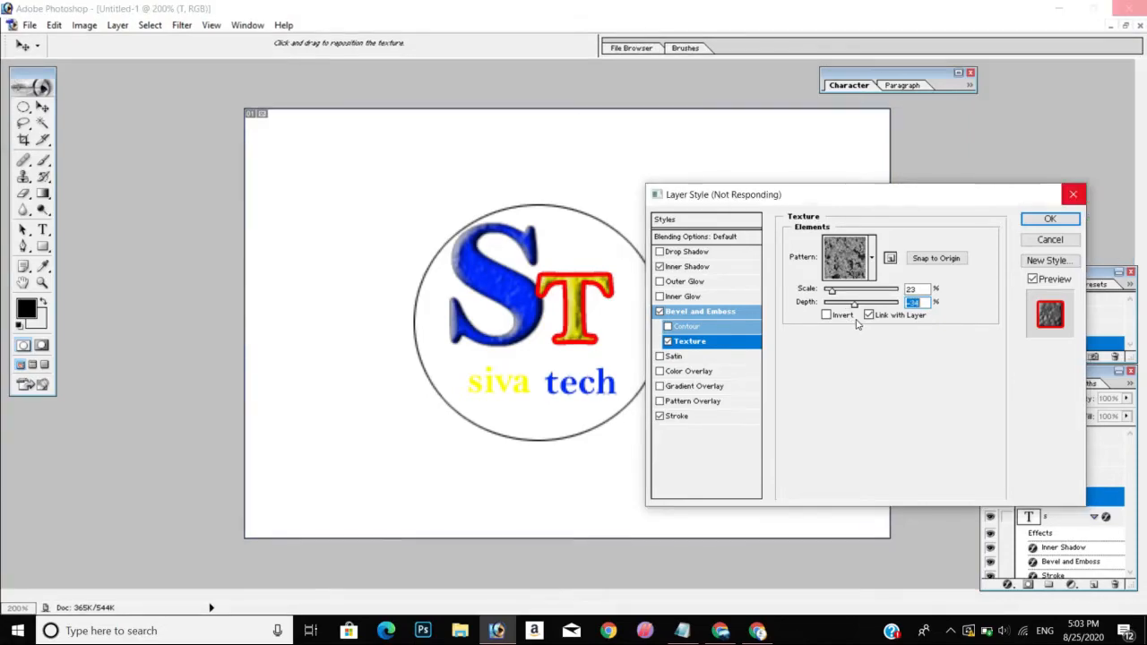
left_click(852, 299)
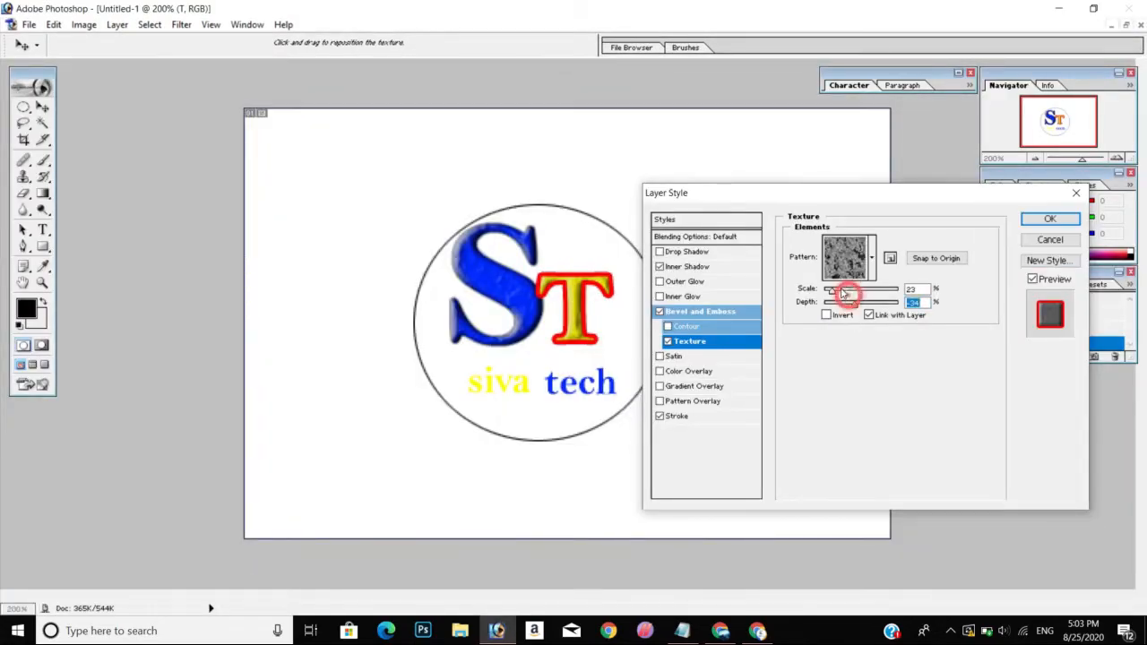
left_click_drag(834, 291, 838, 292)
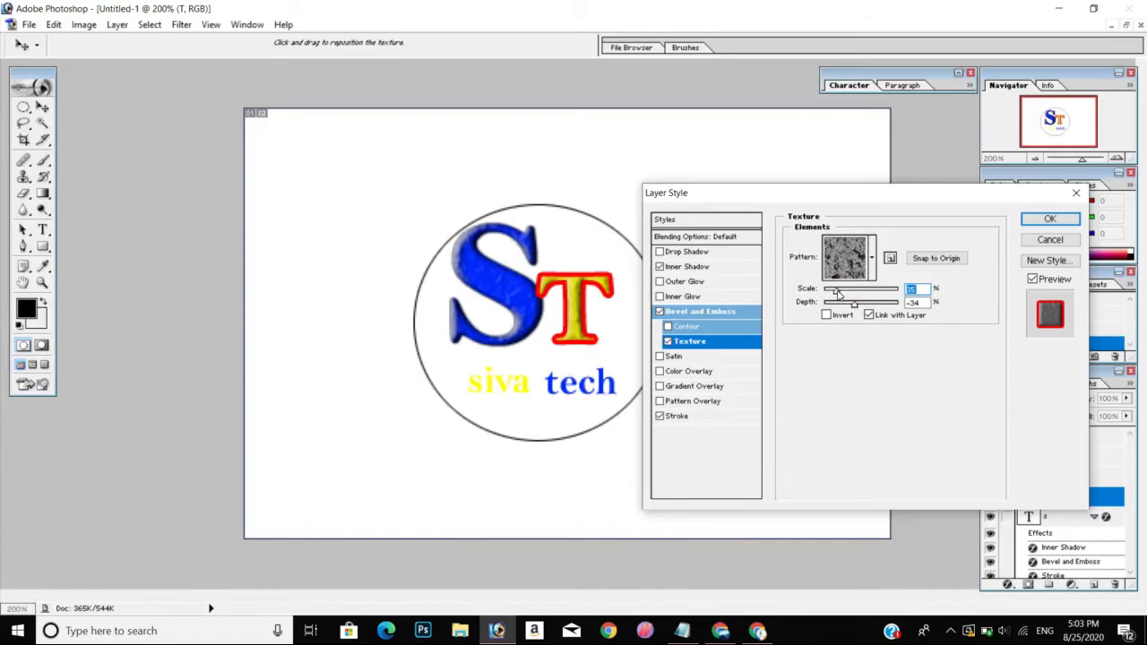
Make the "T" layer's outside Stroke black, 1 px wide and about half opaque, and apply the layer style
left_click(677, 417)
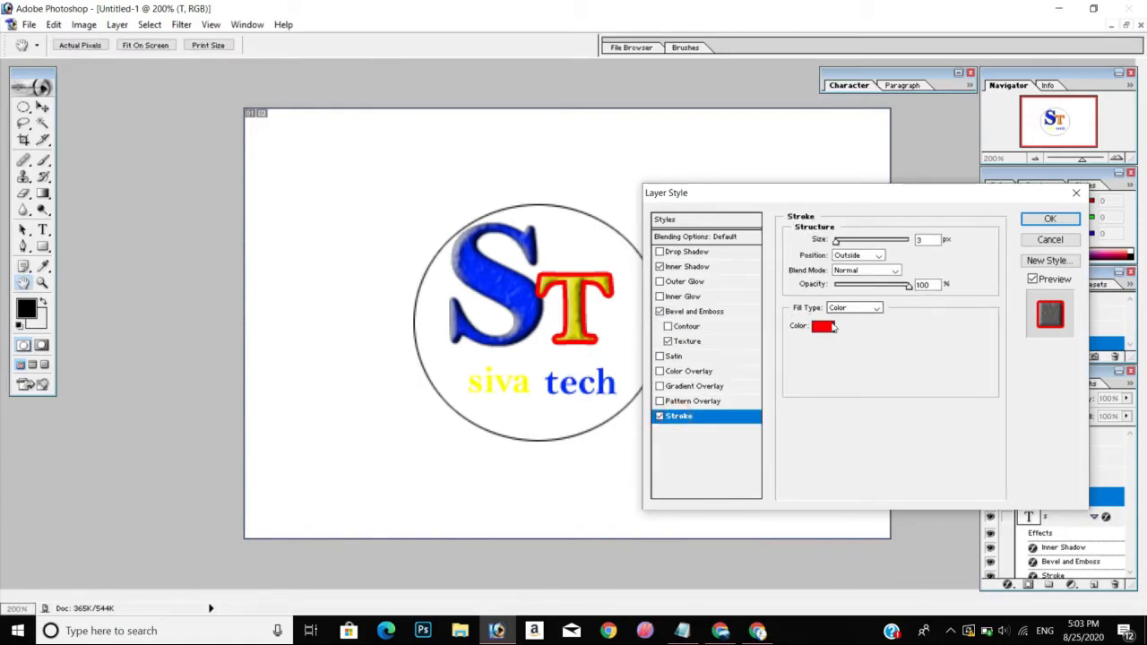
left_click(823, 326)
mouse_move(573, 295)
left_mouse_down()
mouse_move(556, 302)
mouse_move(394, 536)
left_mouse_up()
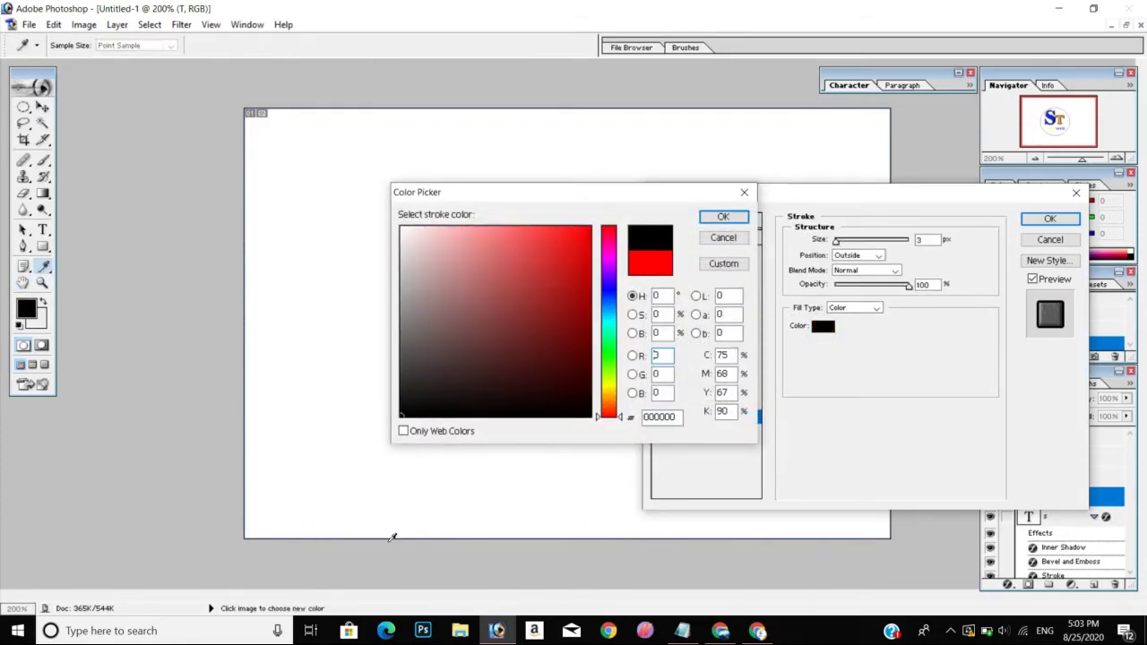
left_click(710, 217)
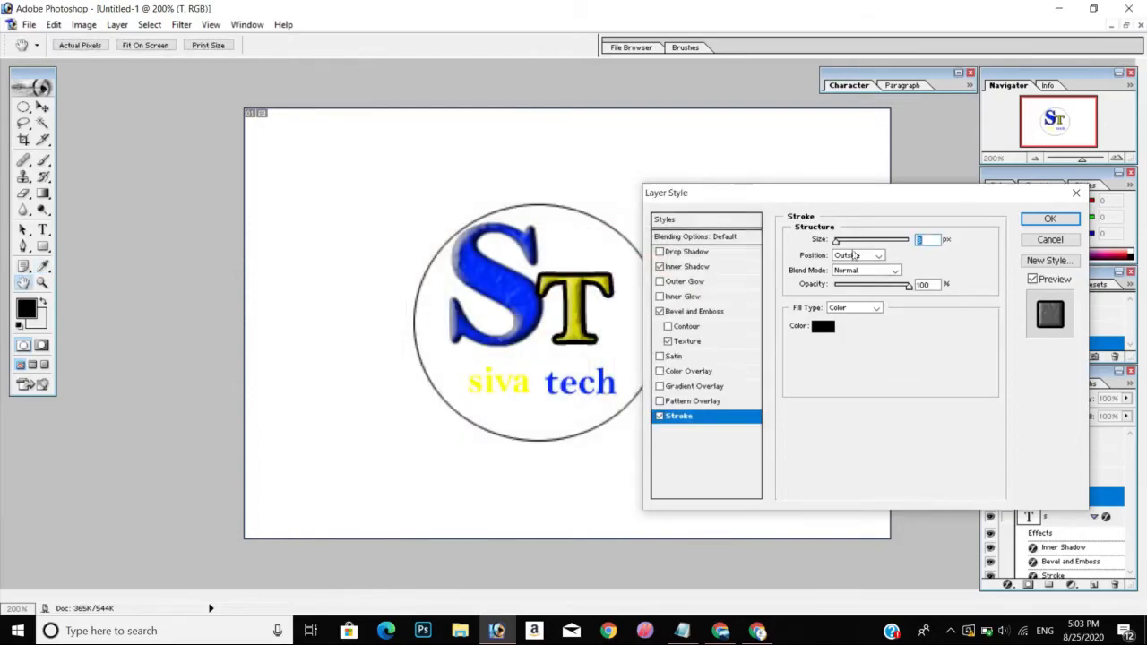
left_click_drag(836, 244, 833, 243)
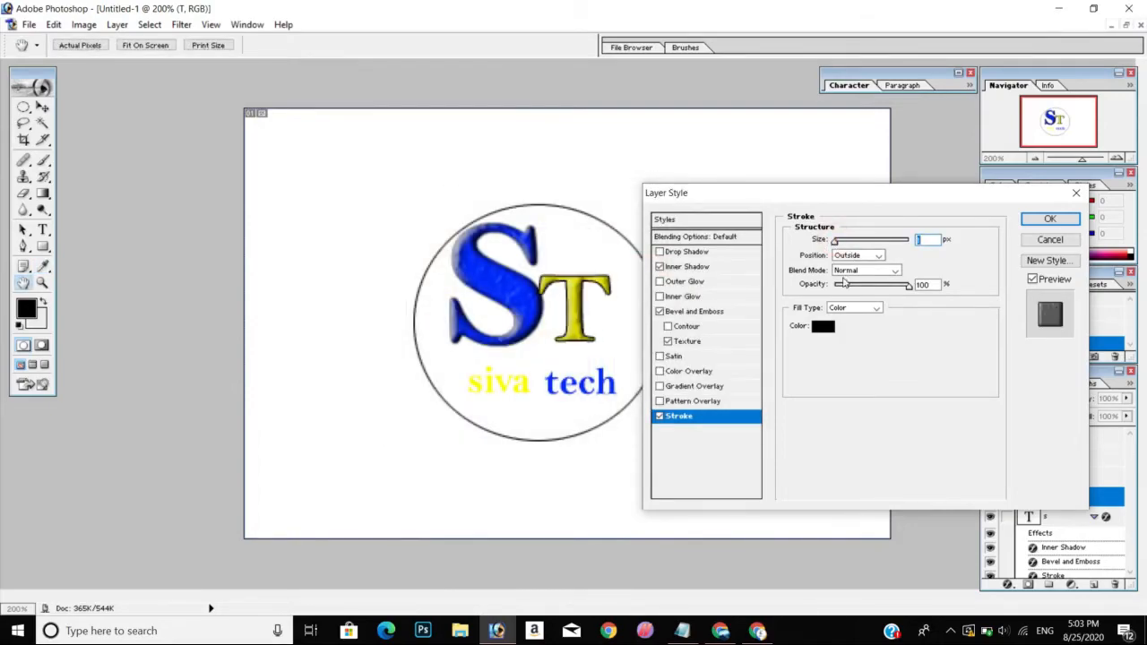
left_click_drag(902, 285, 868, 285)
left_click(1042, 224)
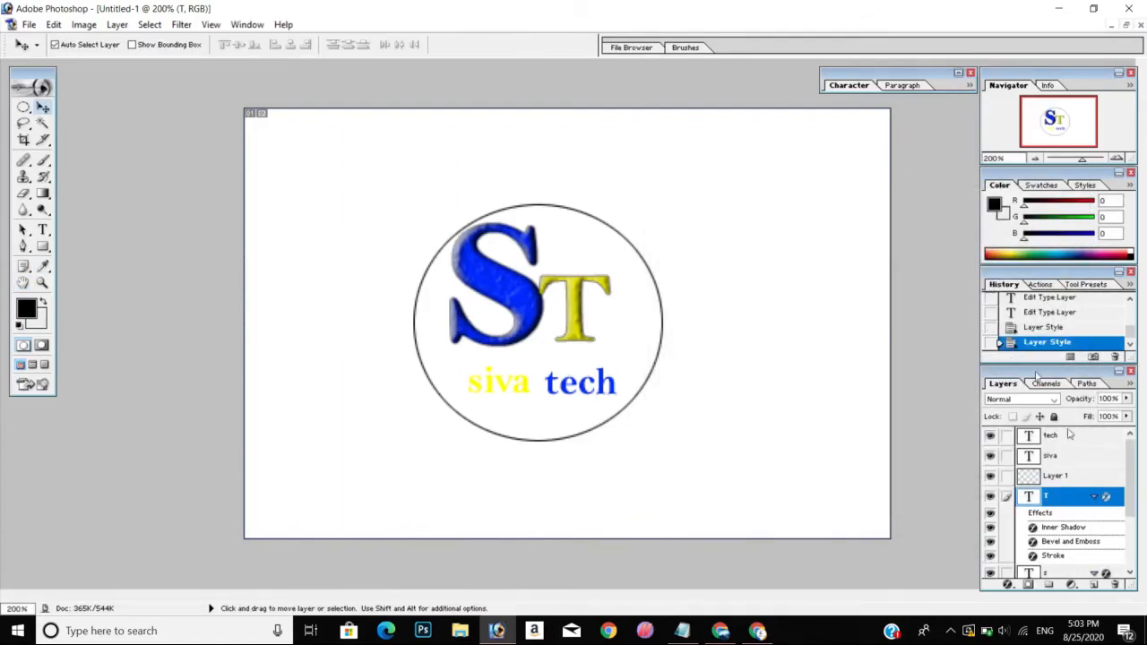
Add an Inner Shadow to the "siva" text layer with 40% opacity and a -169° angle
left_click(508, 391)
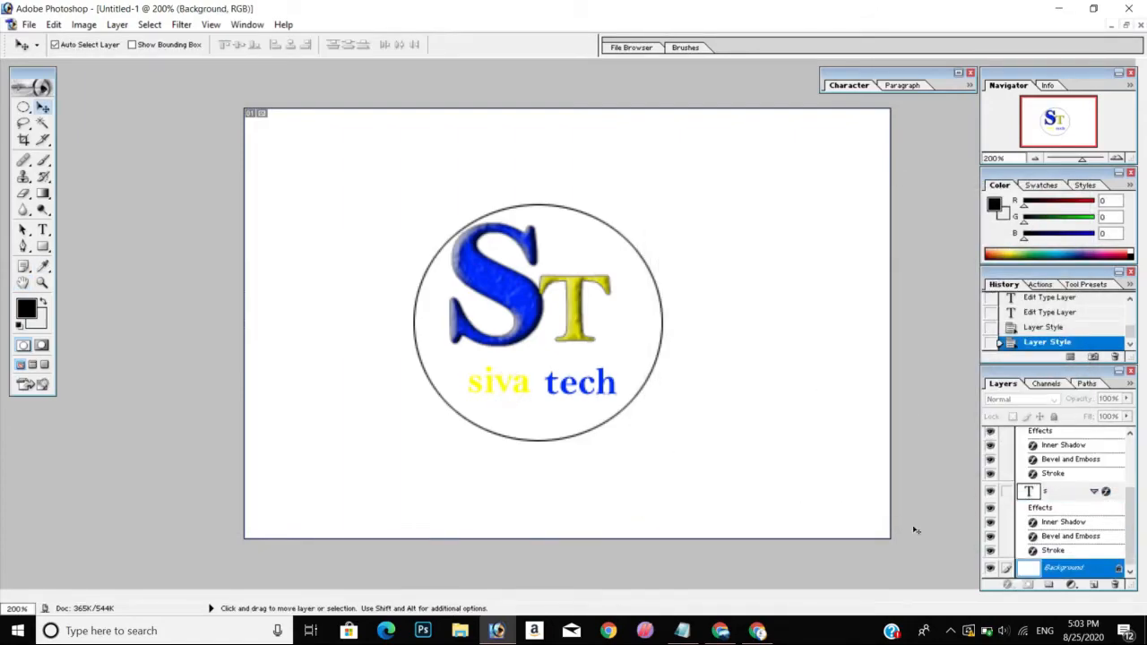
left_click(505, 389)
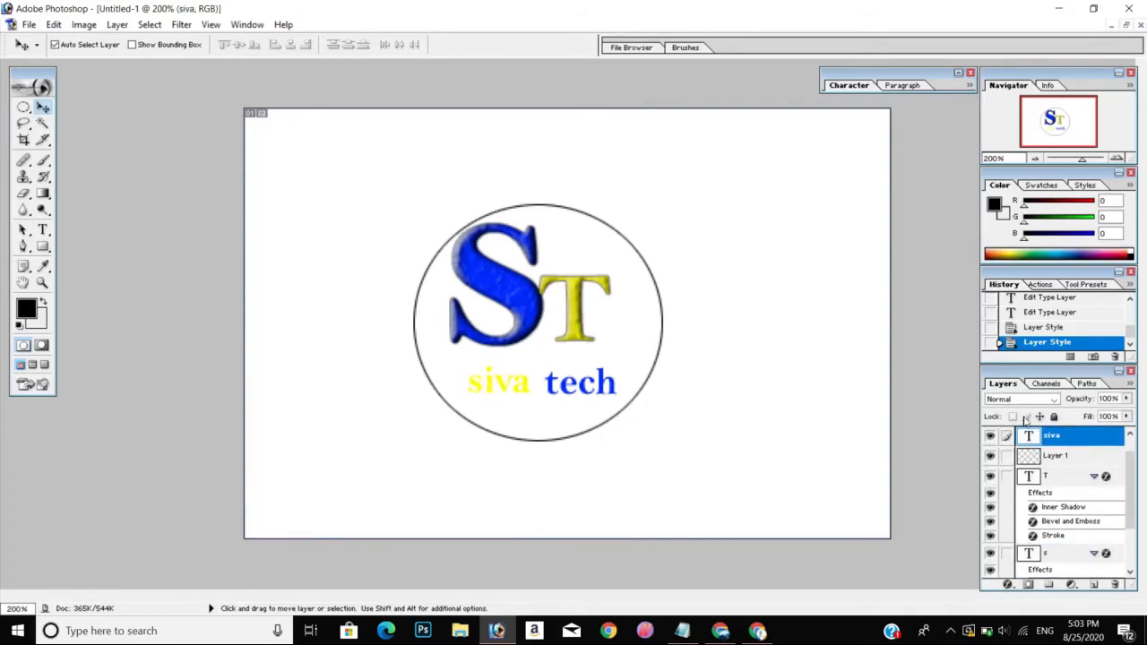
left_click(1010, 585)
left_click(1012, 540)
left_click(1010, 586)
left_click(1065, 404)
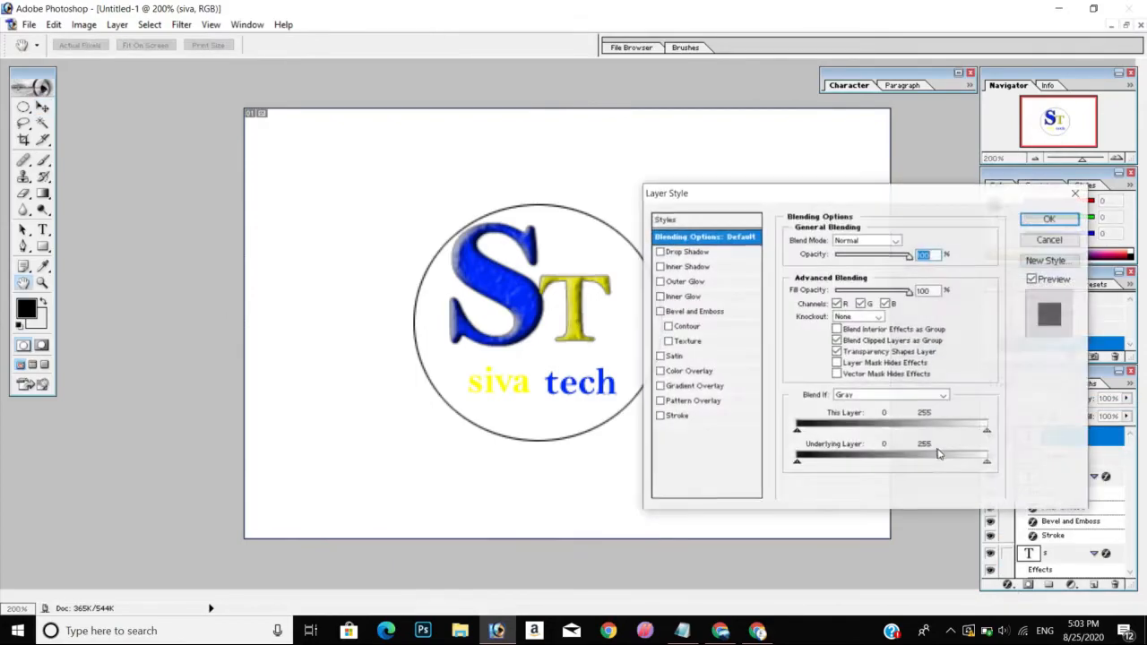
left_click(681, 268)
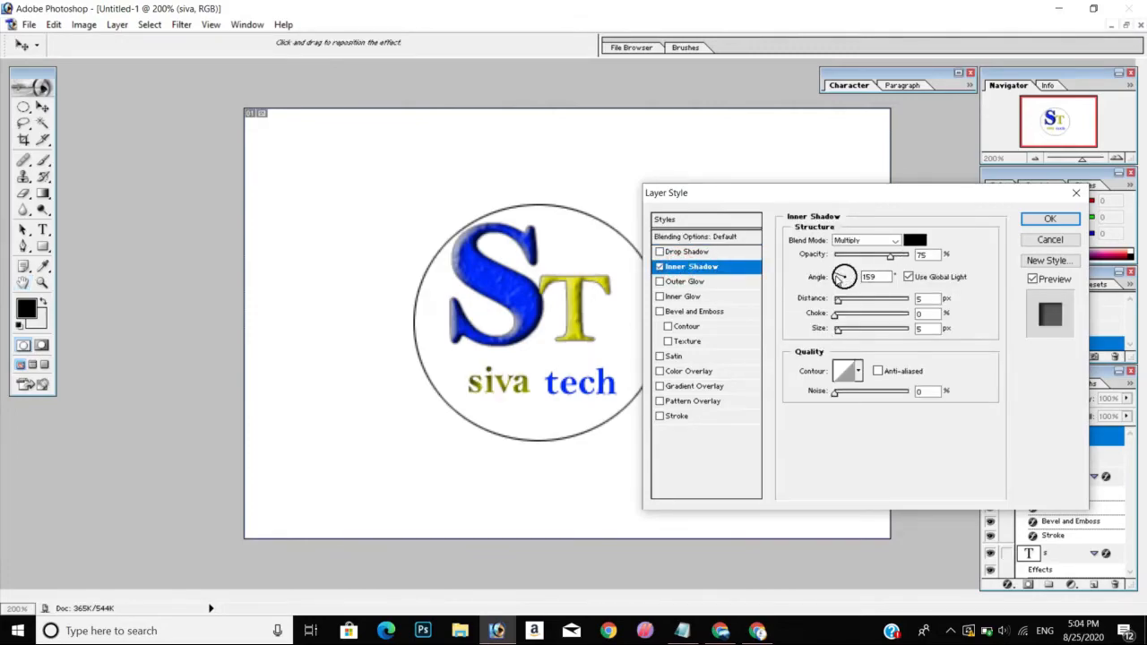
left_click_drag(840, 278, 866, 261)
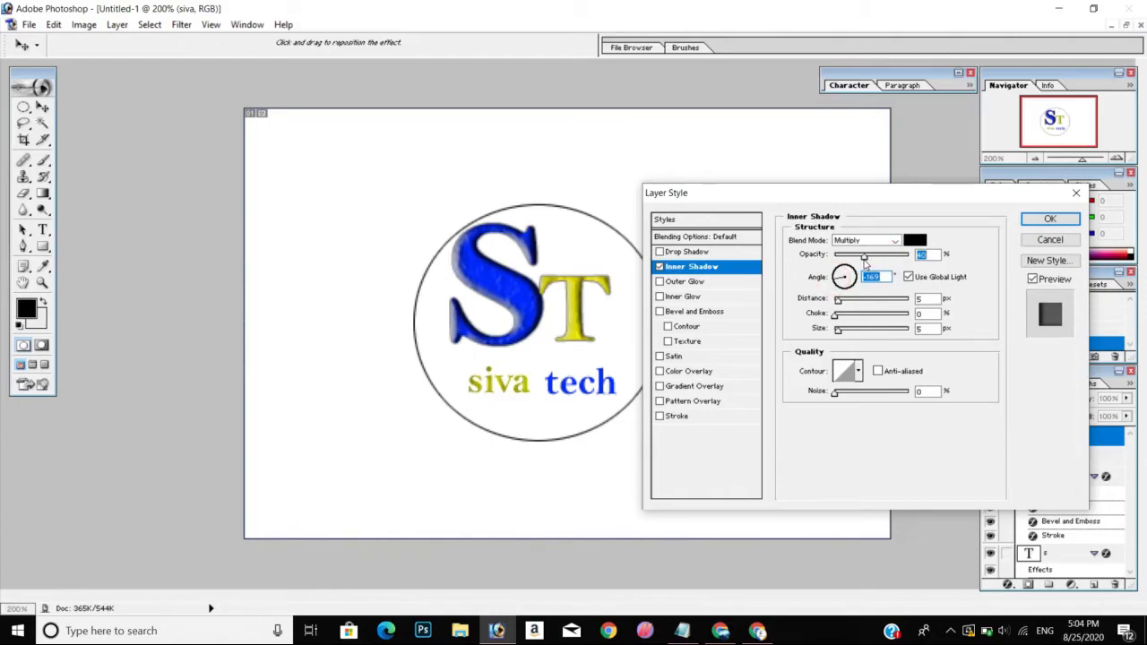
Add Bevel and Emboss with Texture to the "siva" text, using scale 198% and a slightly negative depth
left_click(672, 311)
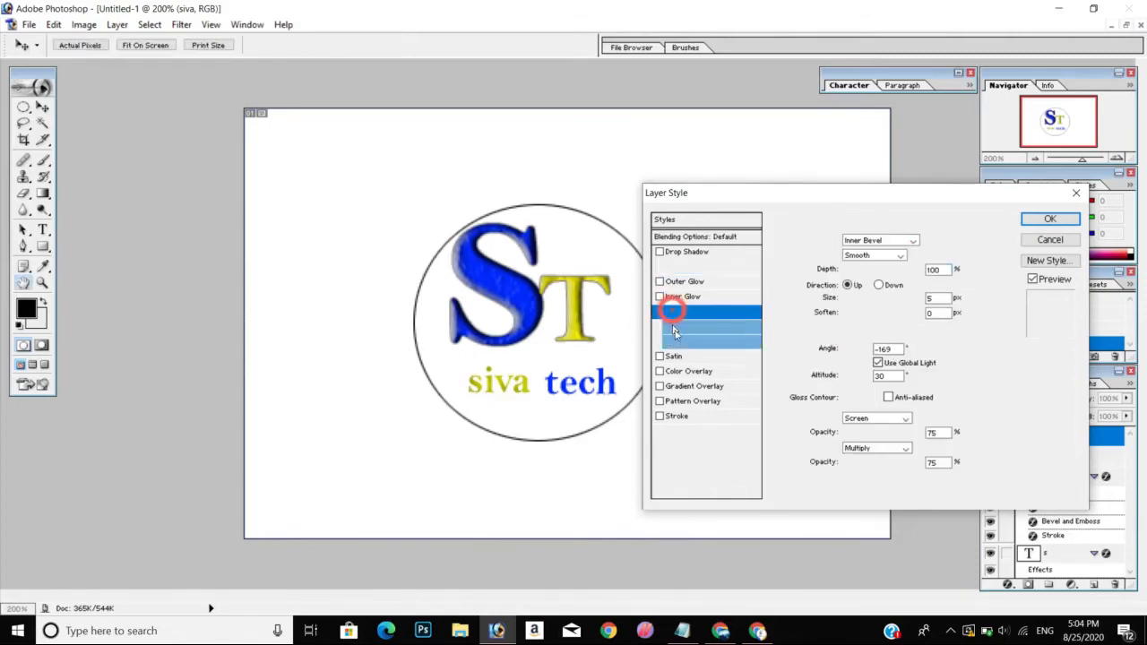
left_click(683, 342)
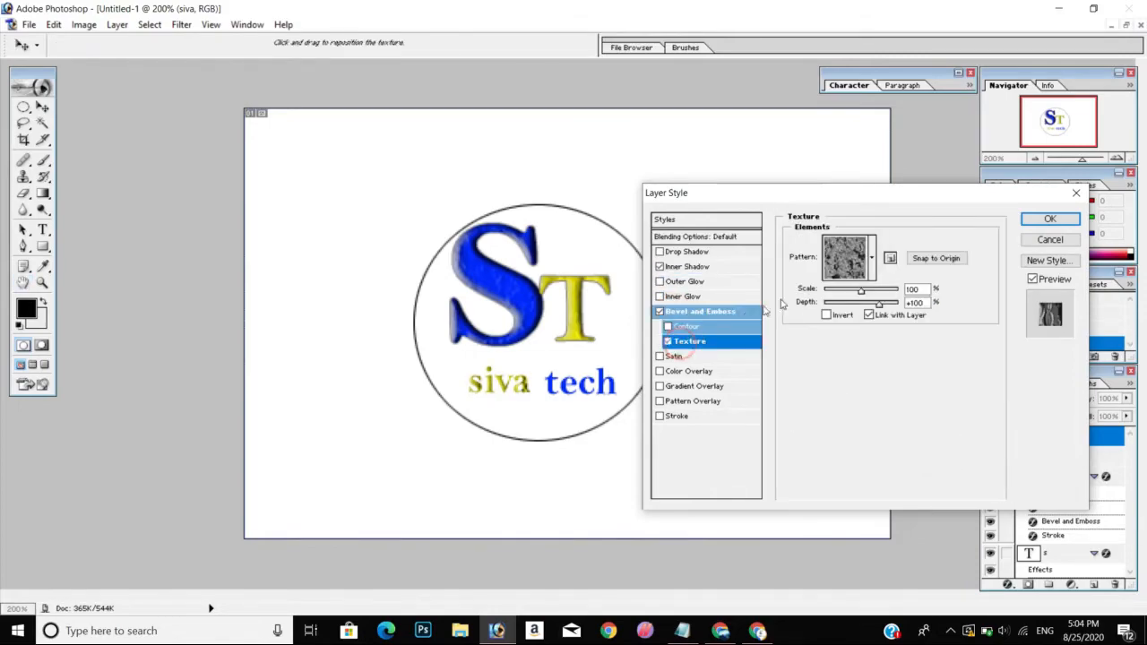
left_click_drag(859, 293, 889, 307)
left_click(855, 303)
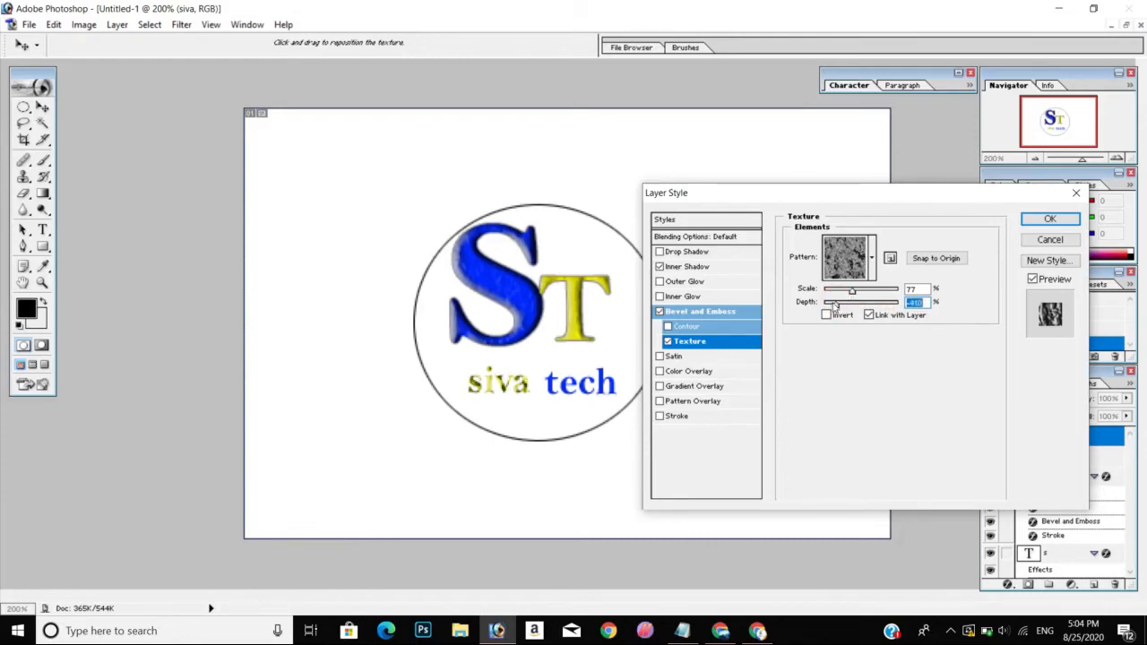
left_click_drag(883, 306, 860, 308)
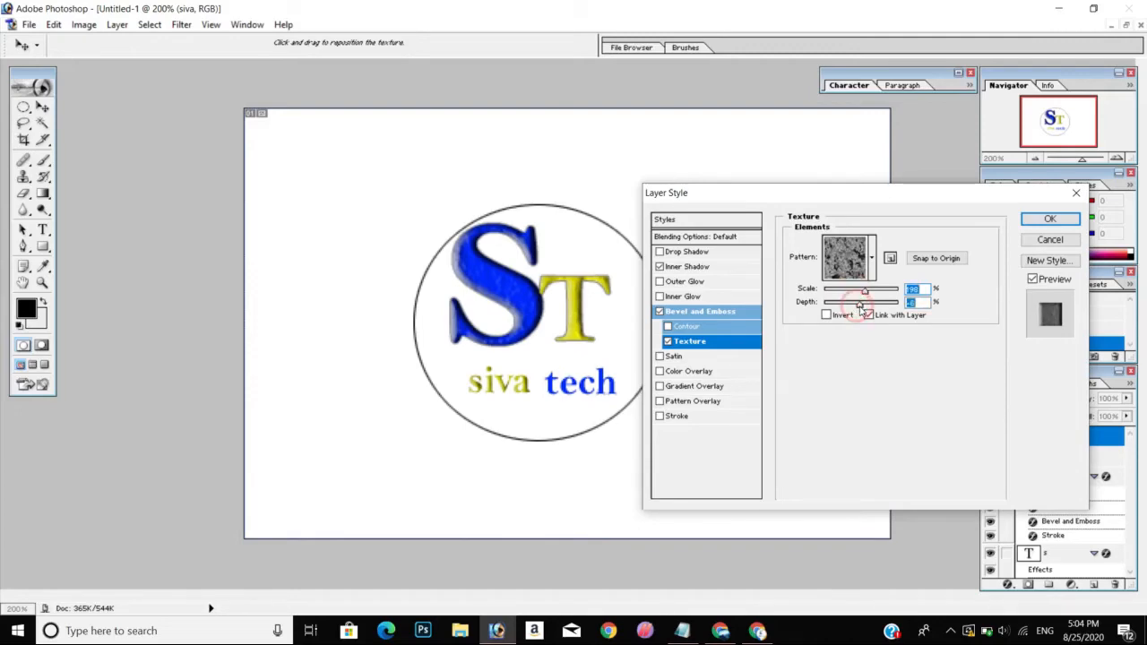
Add a 1 px near-black outside Stroke at about 43% opacity to the "siva" text and apply the layer style
left_click(671, 418)
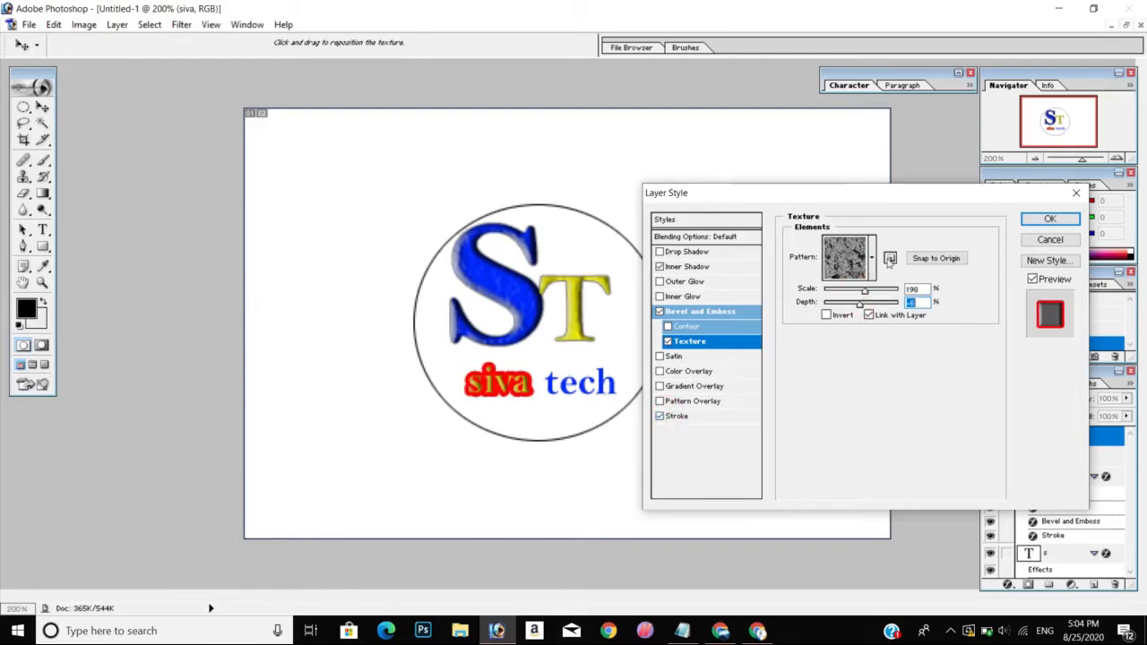
left_click(690, 417)
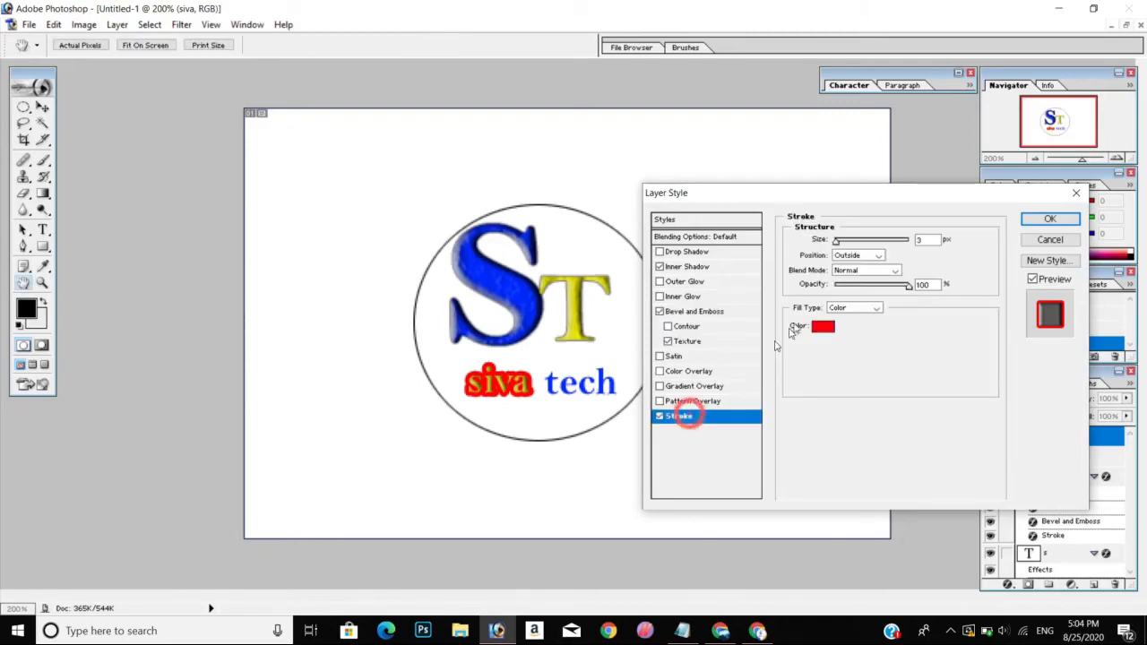
left_click_drag(839, 244, 834, 244)
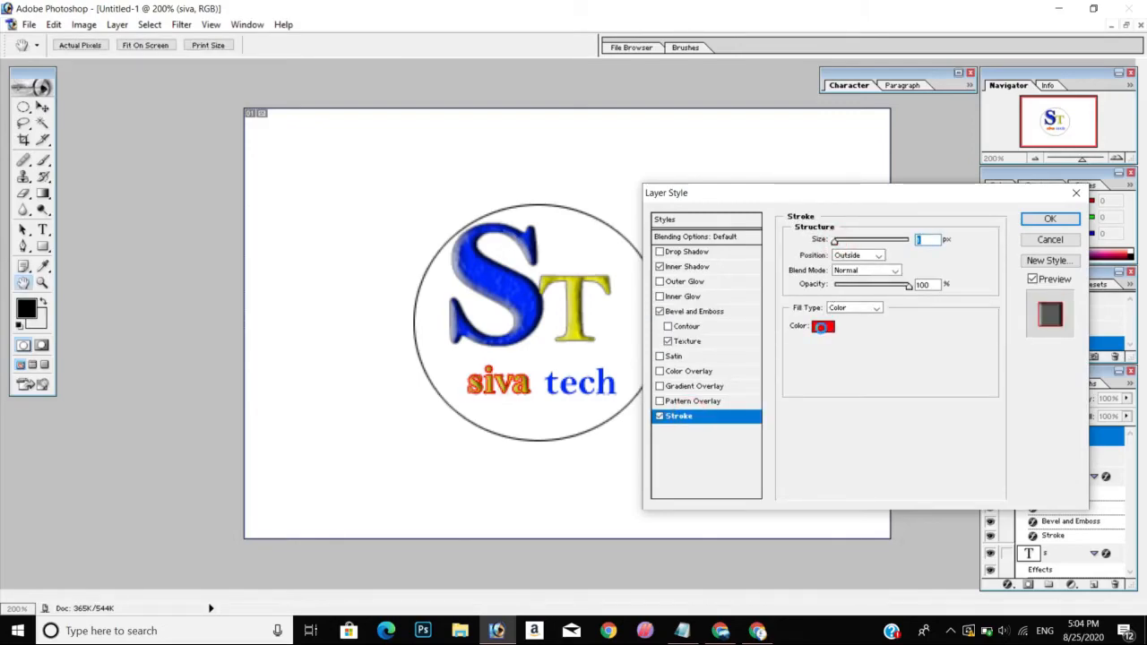
left_click(820, 327)
left_click_drag(555, 294, 365, 554)
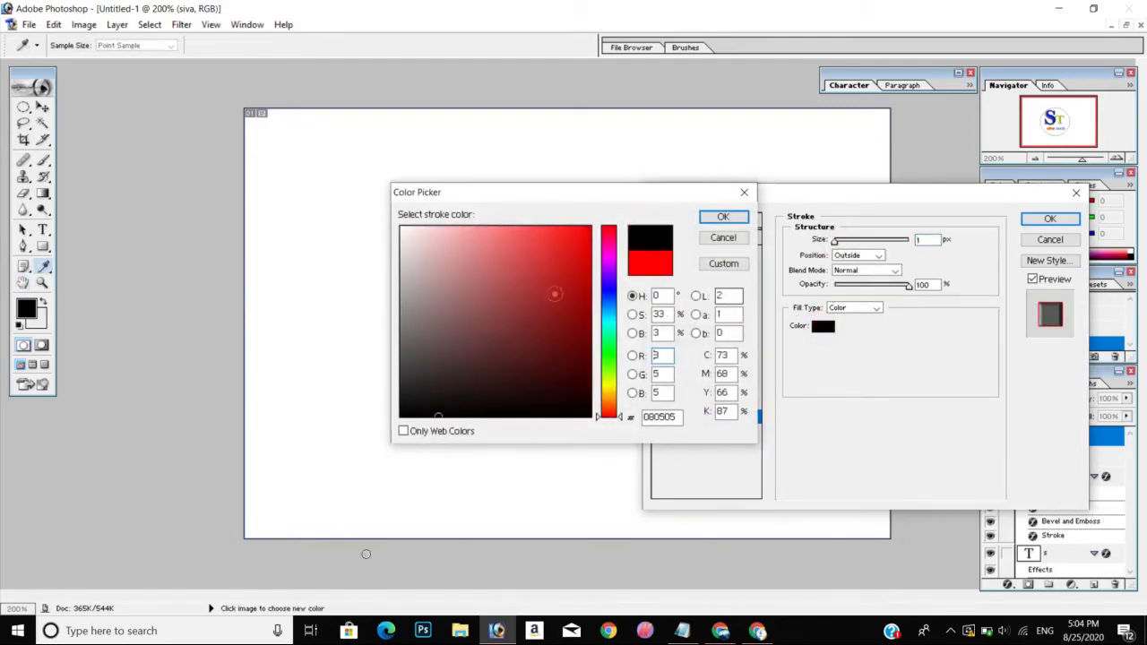
left_click(724, 217)
left_click_drag(901, 285, 866, 287)
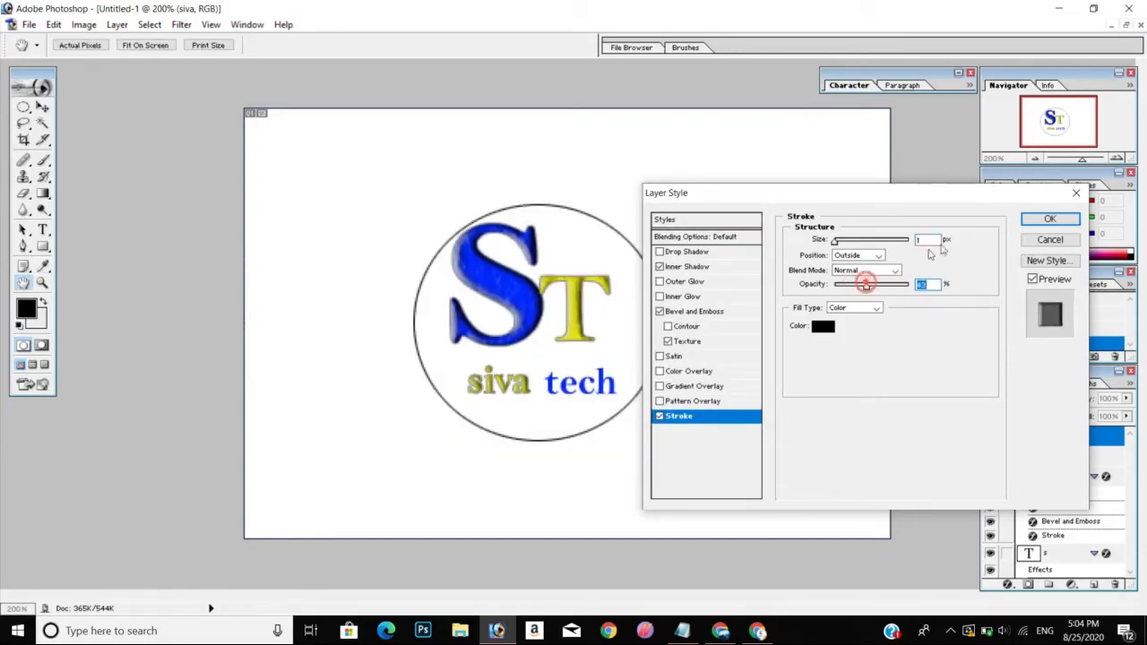
left_click(1050, 219)
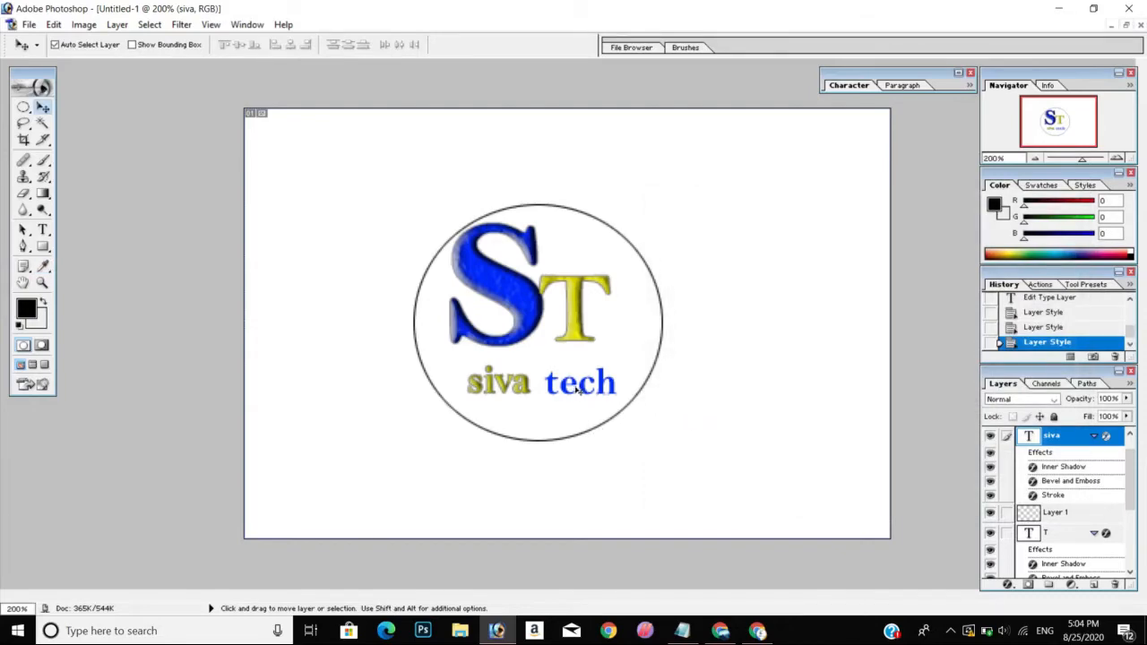
Add an Inner Shadow to the "tech" text layer with distance 9 px, choke 3% and a slightly larger size
left_click(584, 385)
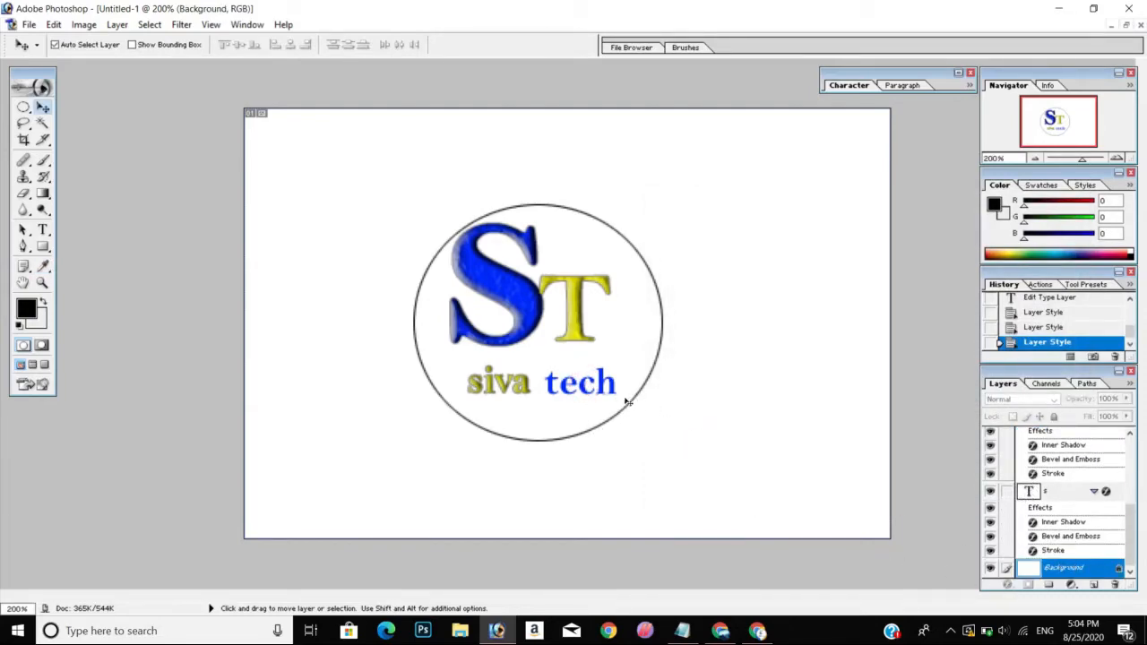
left_click(615, 390)
left_click(1008, 584)
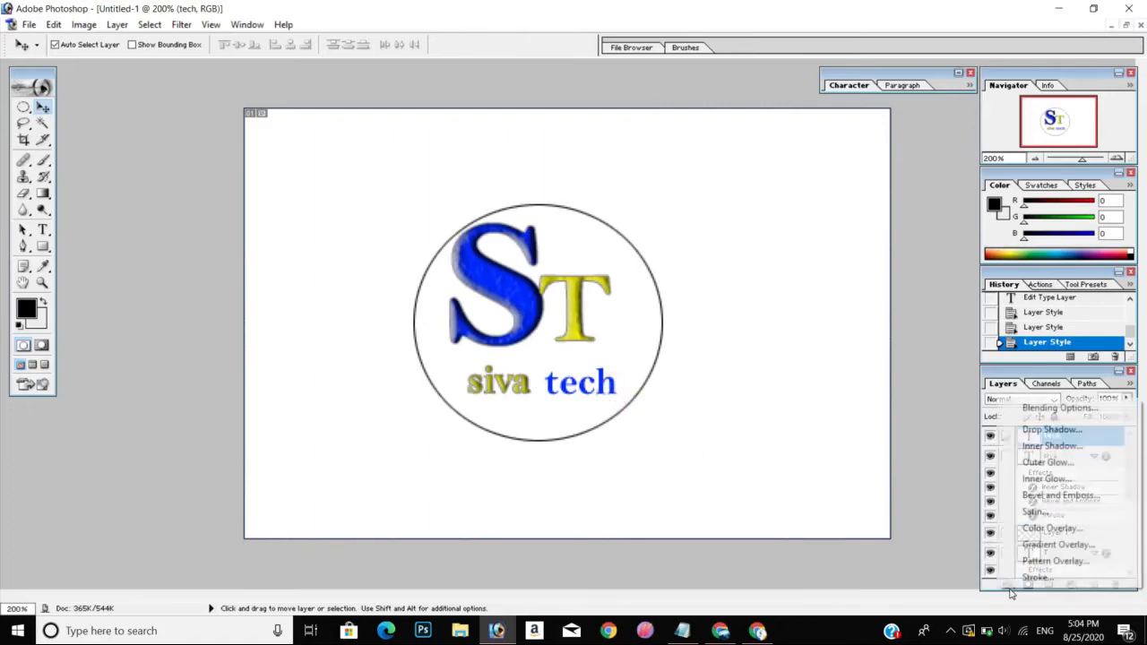
left_click(1046, 410)
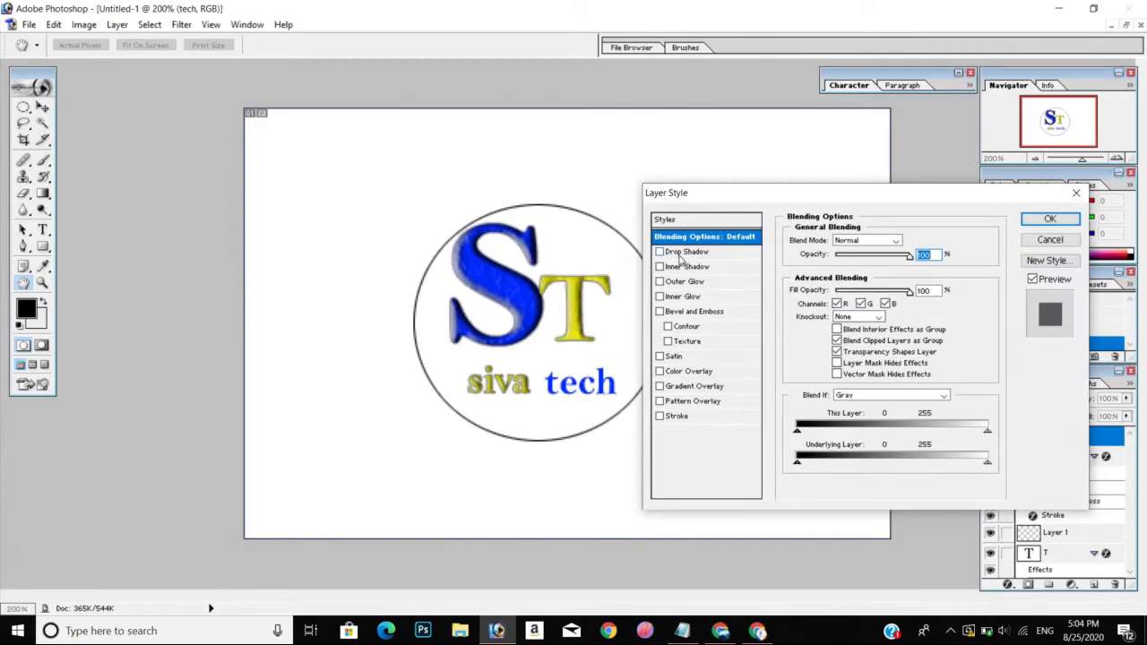
left_click(687, 266)
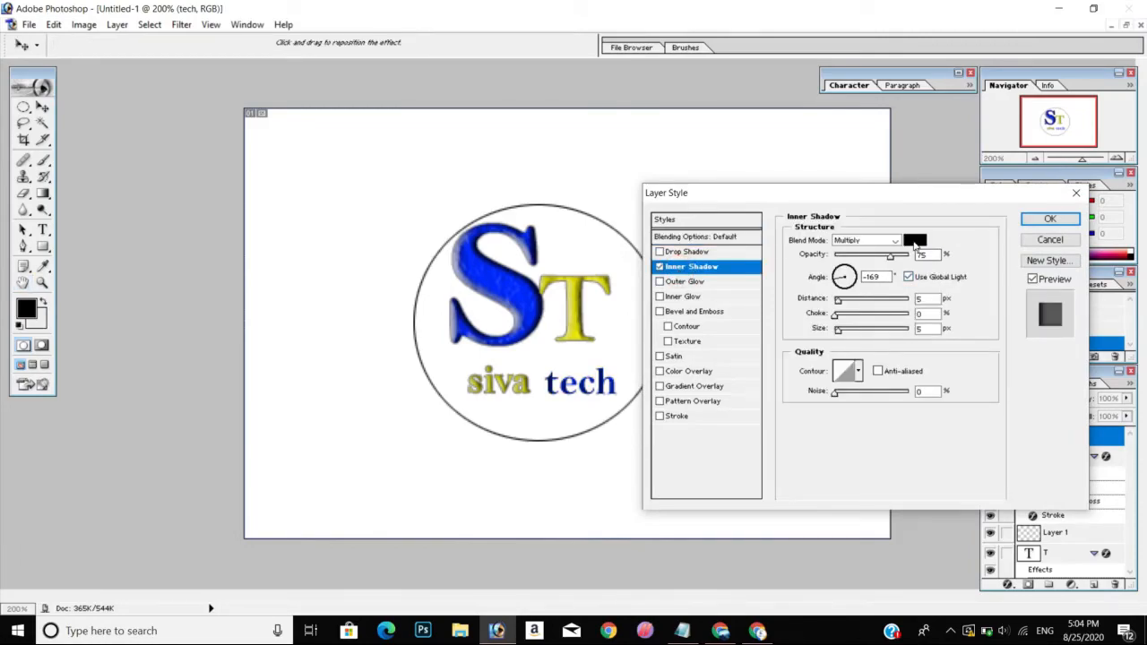
left_click(843, 299)
left_click(837, 315)
left_click(840, 328)
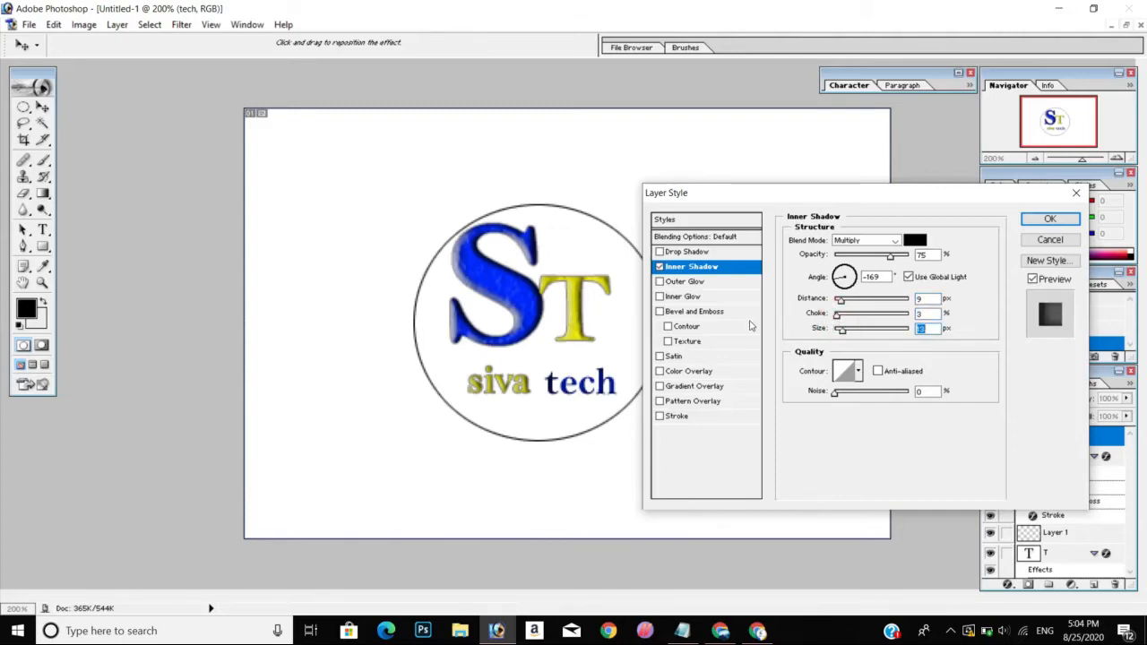
Add Bevel and Emboss to "tech" with the grey-and-white leaf-like Texture pattern, scale 85% and depth -26%
left_click(688, 311)
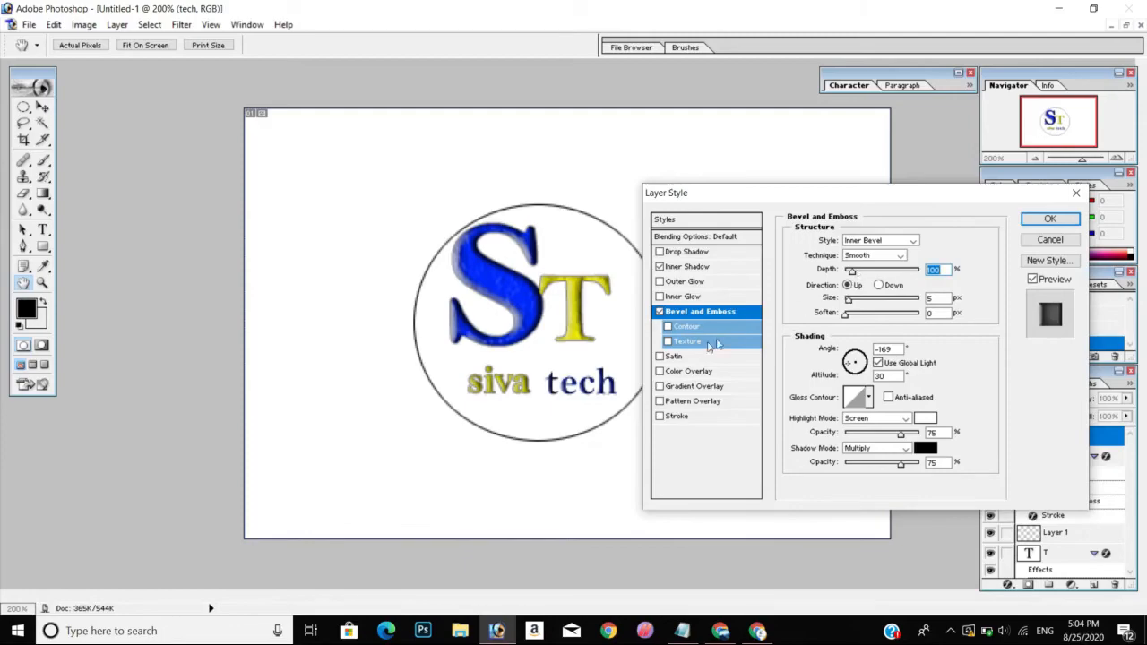
left_click(686, 343)
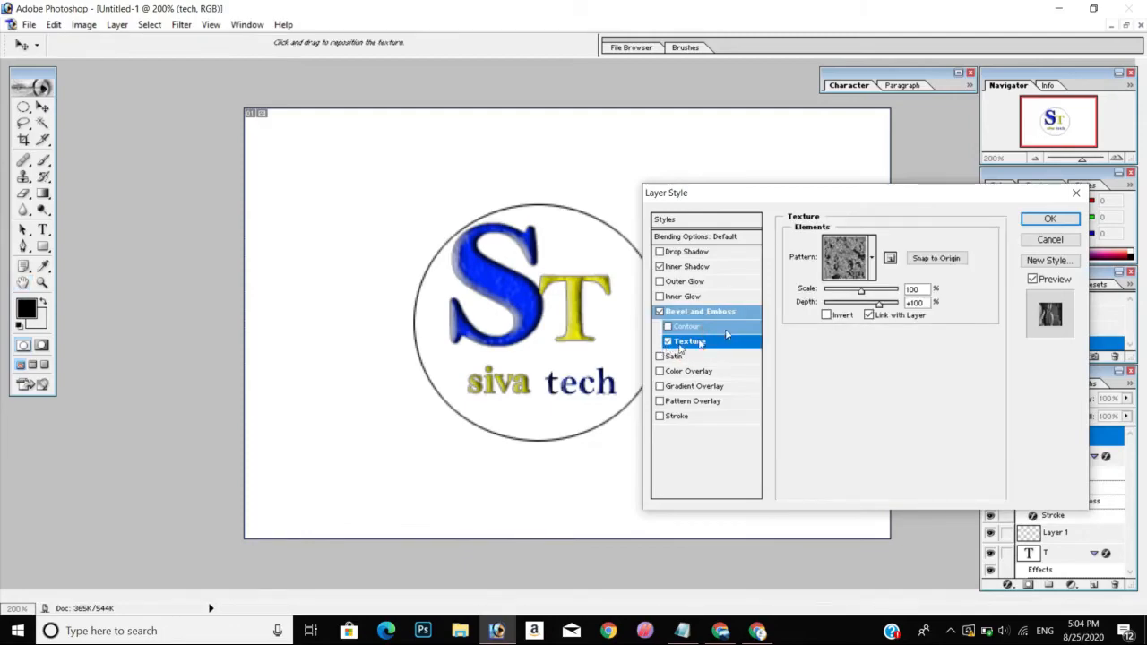
left_click(871, 260)
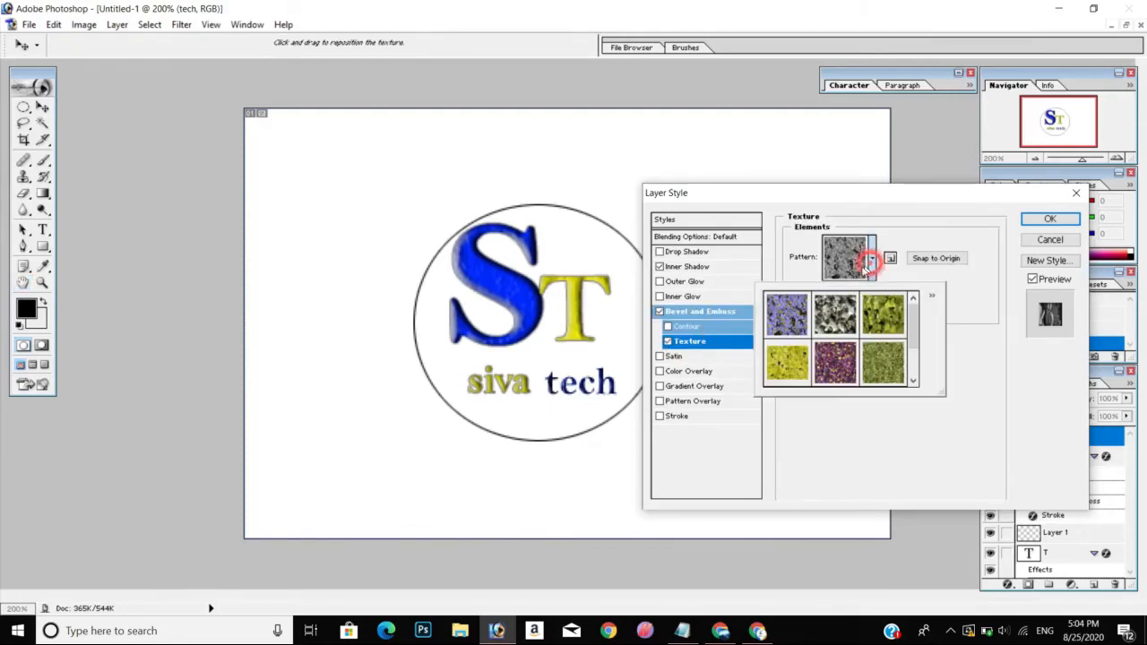
left_click(826, 323)
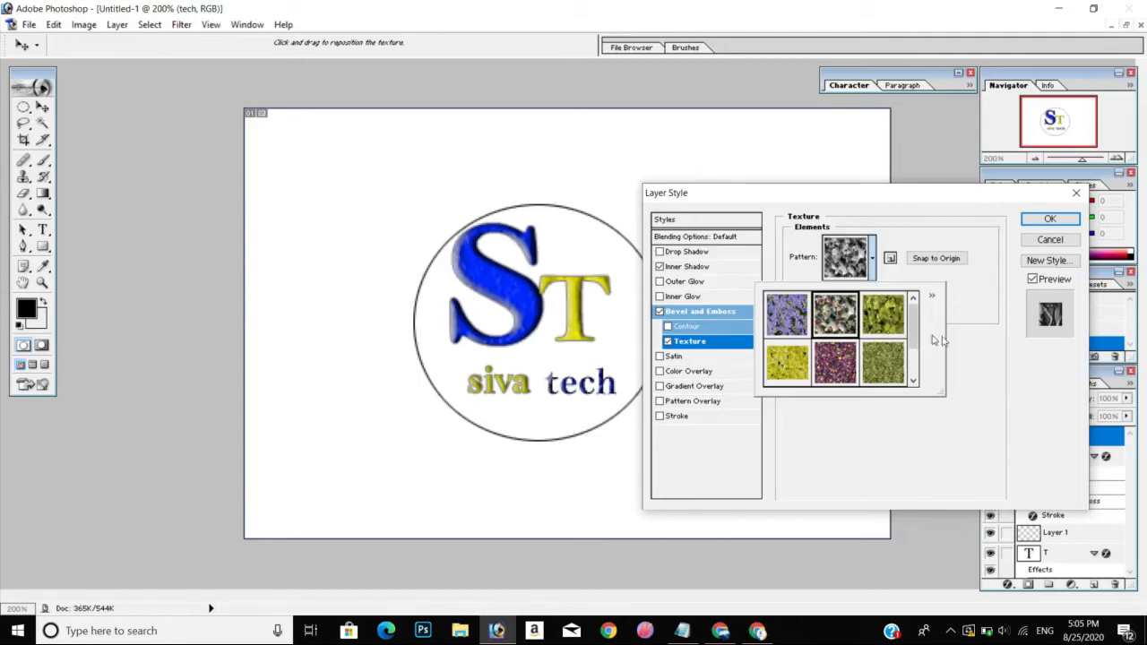
left_click(957, 371)
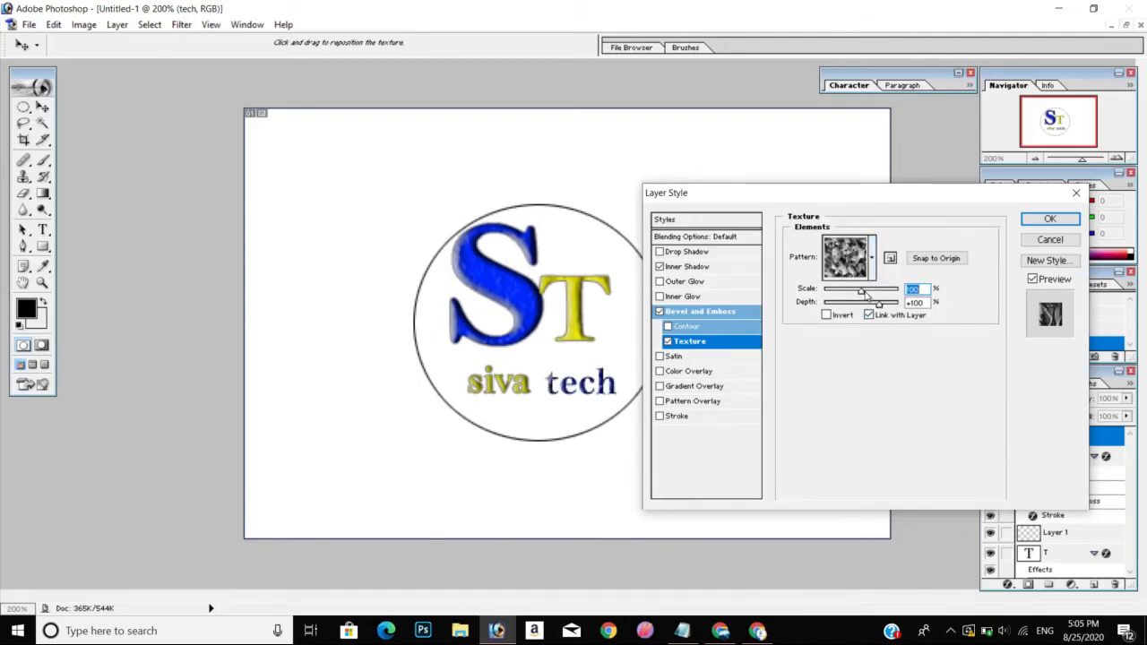
left_click_drag(862, 292, 856, 295)
left_click(857, 305)
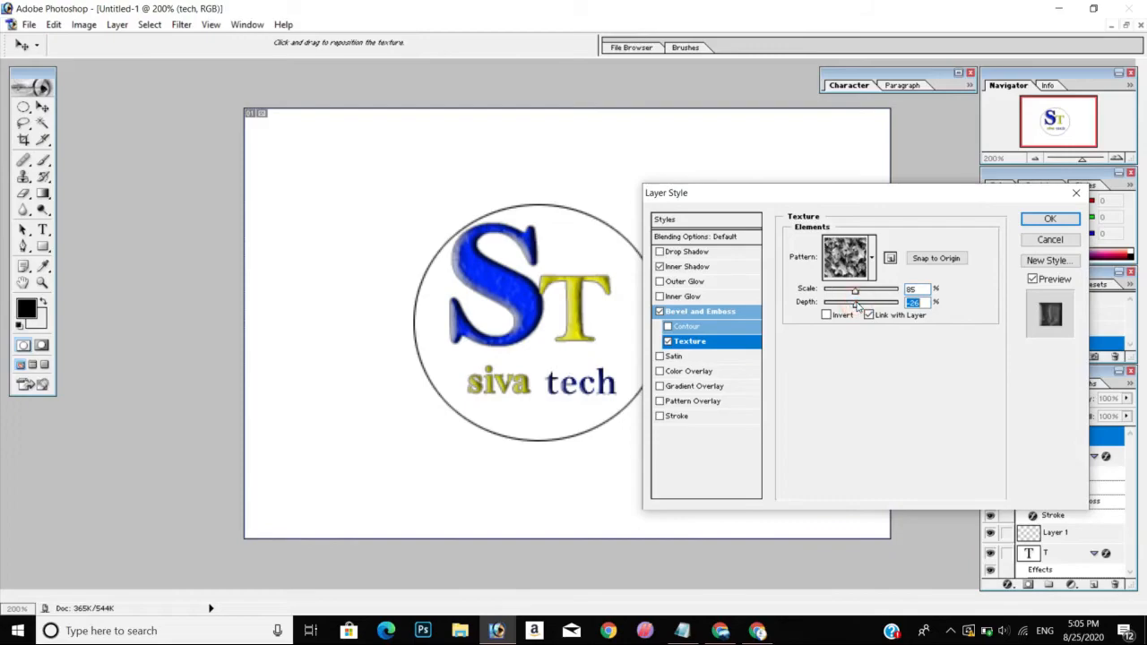
Add a black outside Stroke to the "tech" text with size 1 px and opacity 26%
left_click(679, 417)
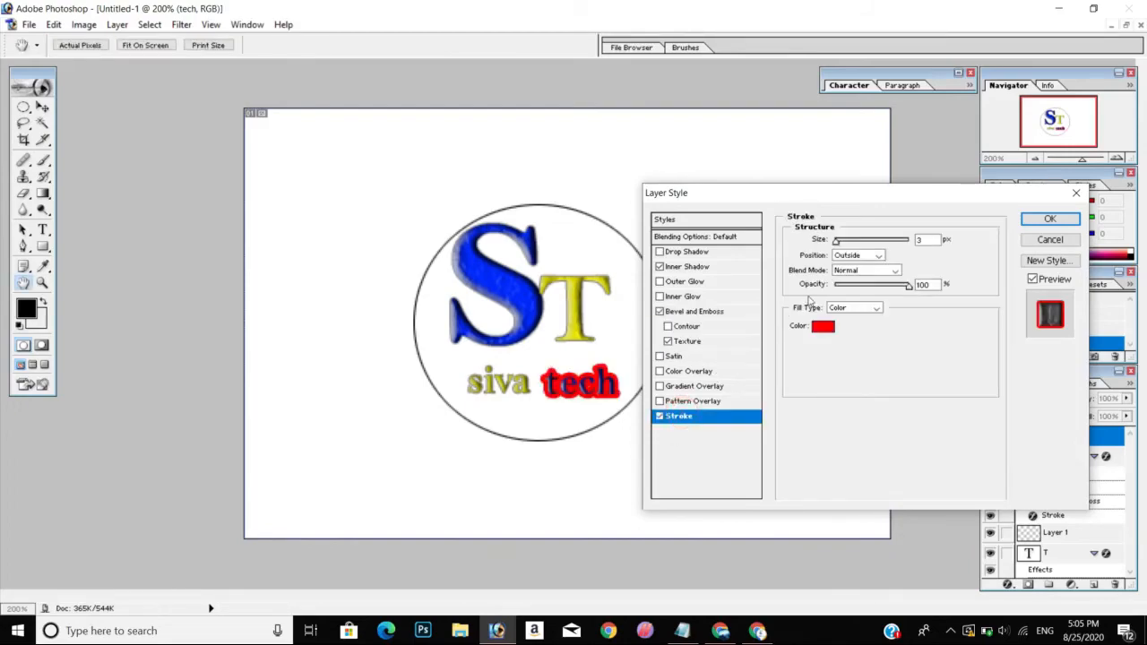
left_click(817, 328)
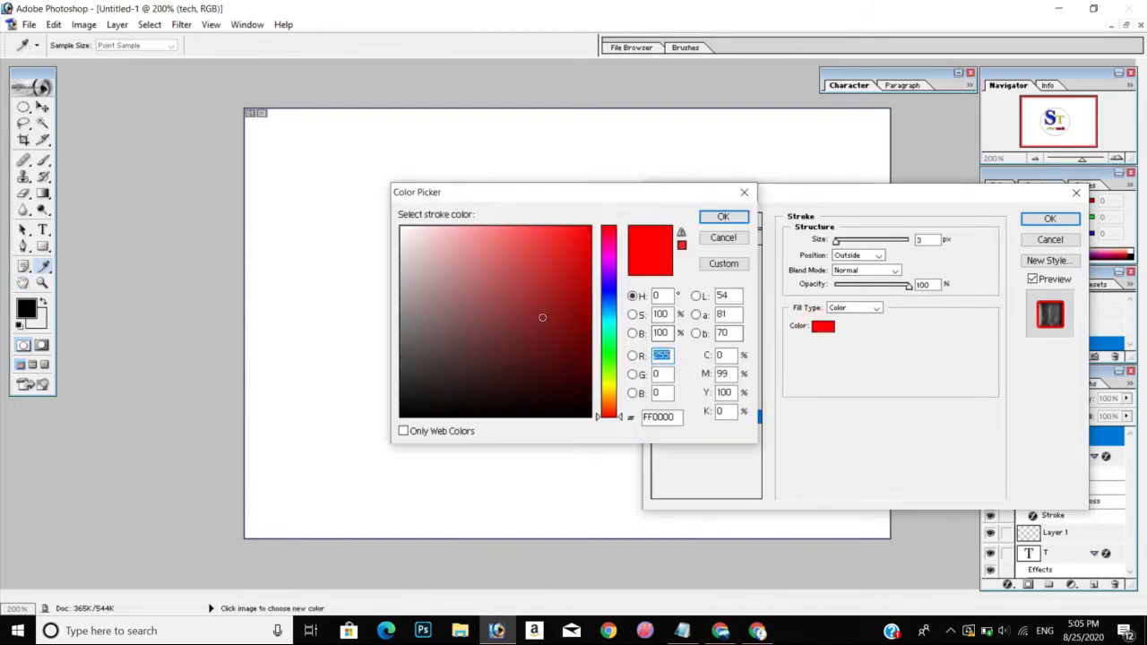
type("0")
left_click(727, 217)
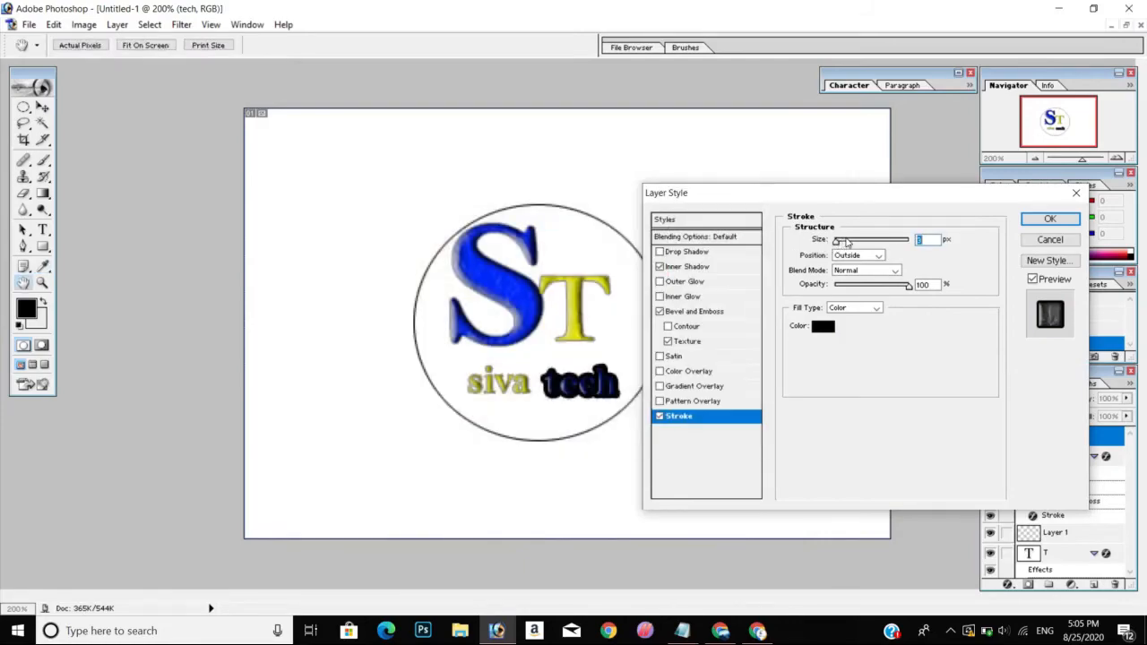
left_click_drag(840, 241, 839, 238)
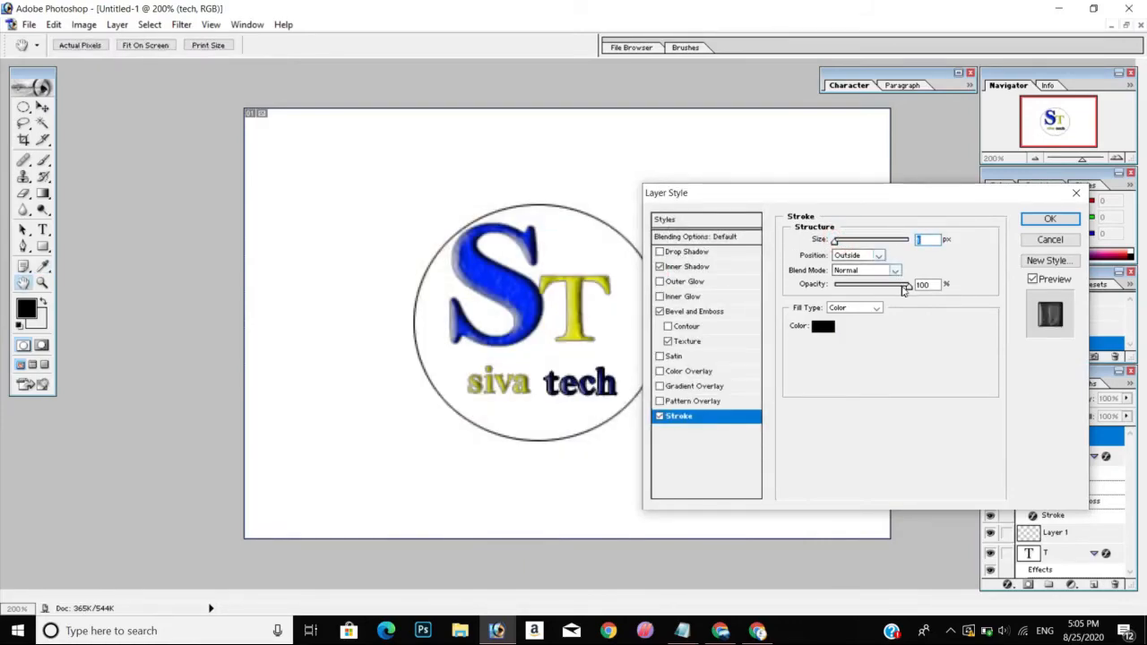
left_click_drag(905, 288, 637, 299)
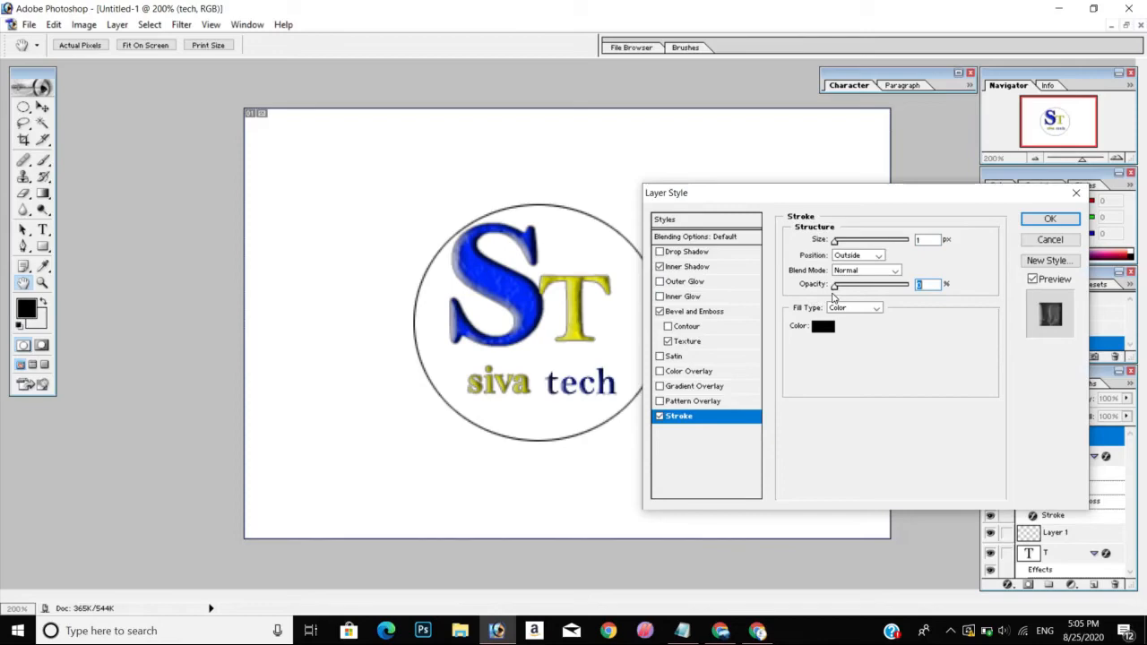
left_click(854, 287)
left_click_drag(854, 286, 853, 287)
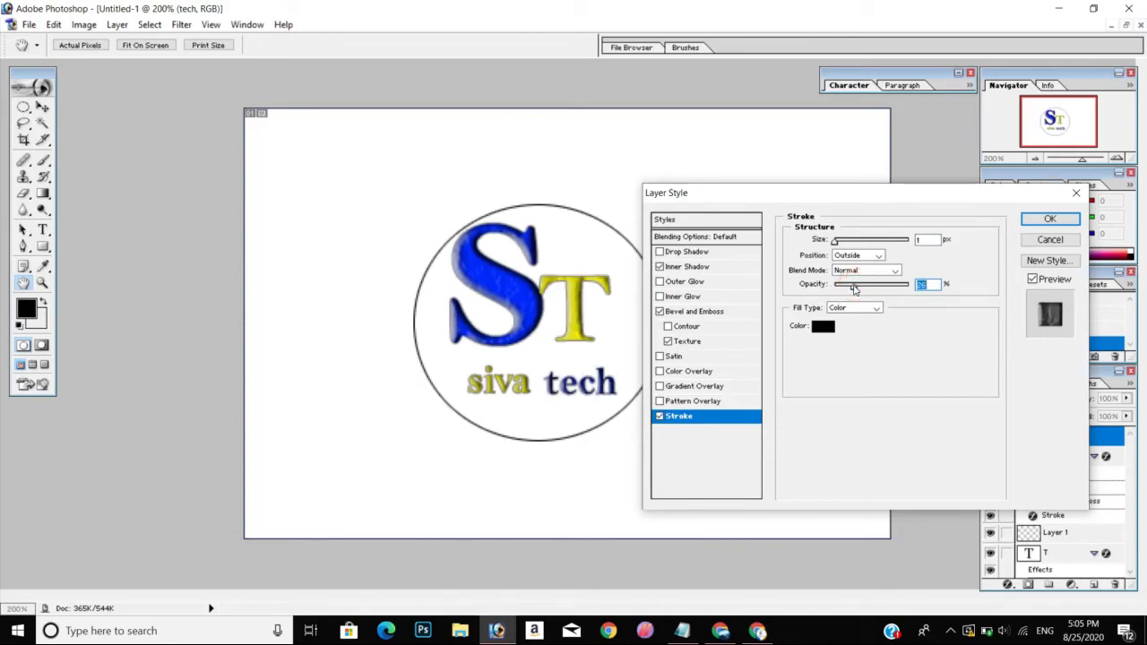
Try a 250 px size for the "tech" stroke at 100% opacity and at 21% opacity
mouse_move(865, 241)
left_mouse_down()
mouse_move(834, 242)
mouse_move(909, 240)
left_mouse_up()
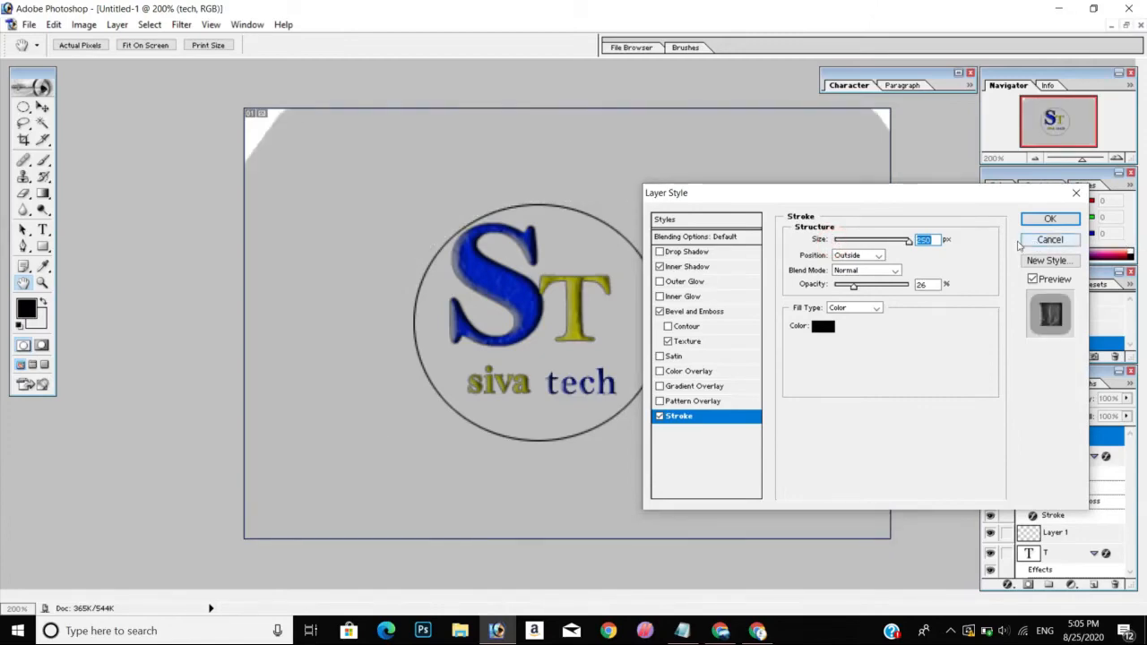
mouse_move(855, 286)
left_mouse_down()
mouse_move(835, 285)
mouse_move(927, 288)
left_mouse_up()
left_click(866, 283)
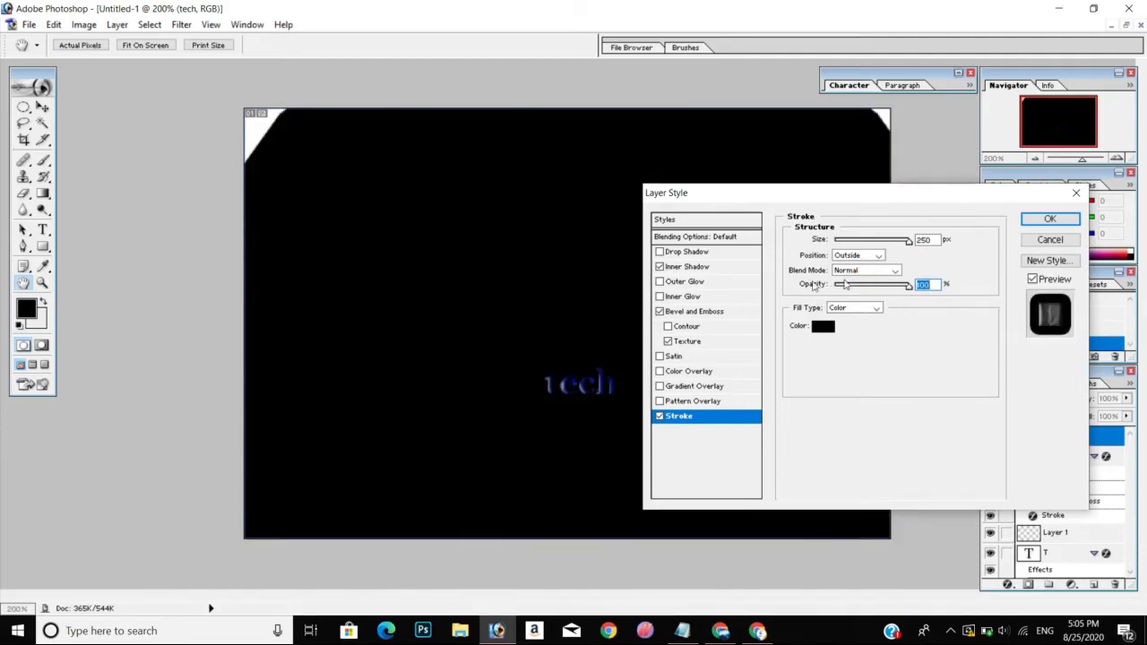
left_click(850, 287)
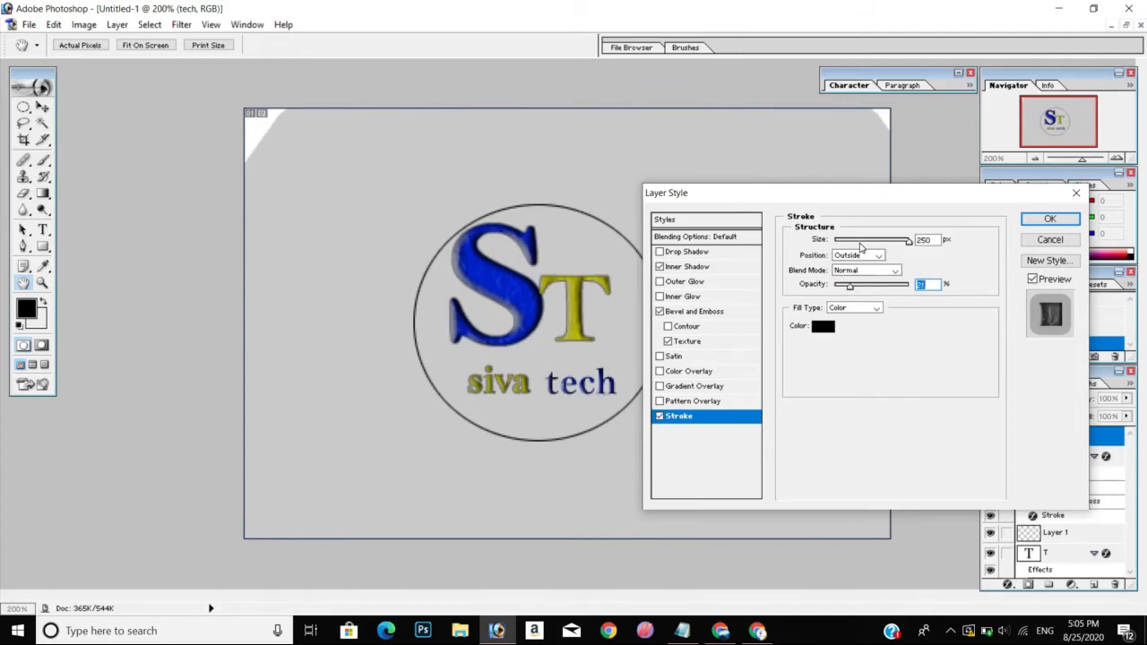
Set the "tech" stroke to 1 px at about 33% opacity and apply the layer style
left_click_drag(861, 240, 783, 265)
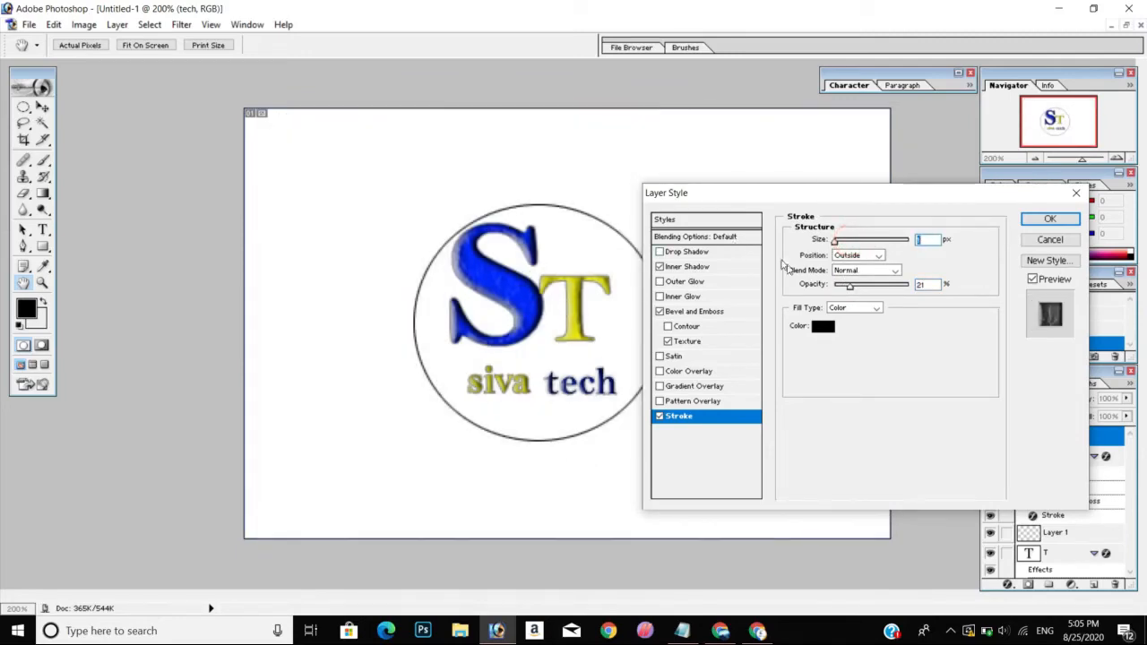
left_click(857, 286)
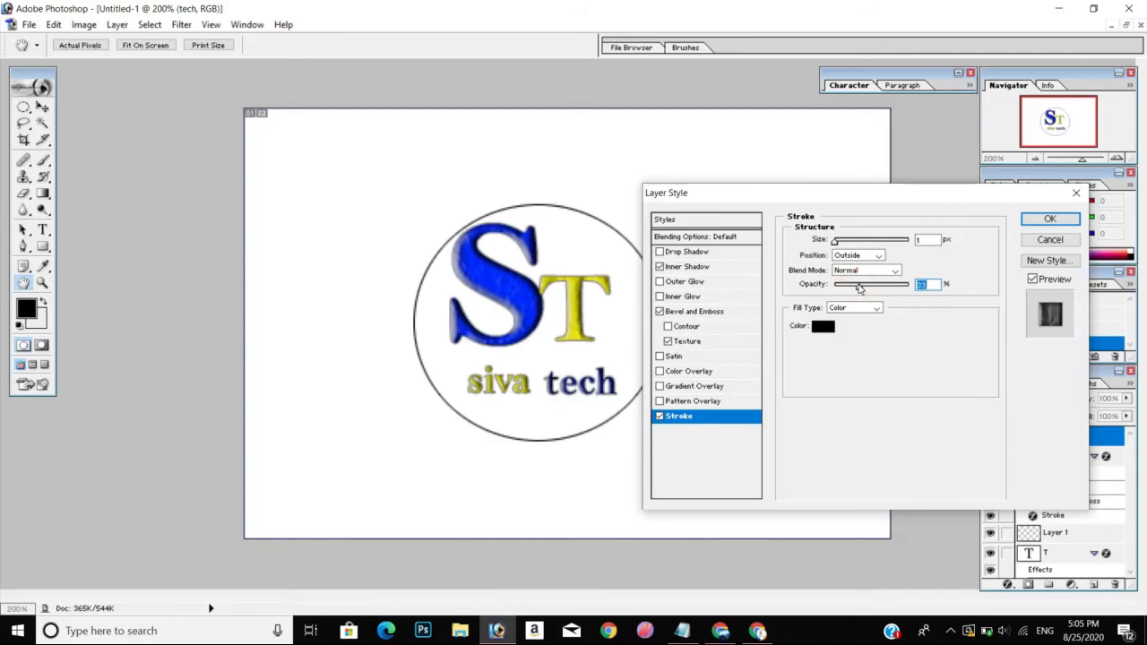
left_click(1050, 219)
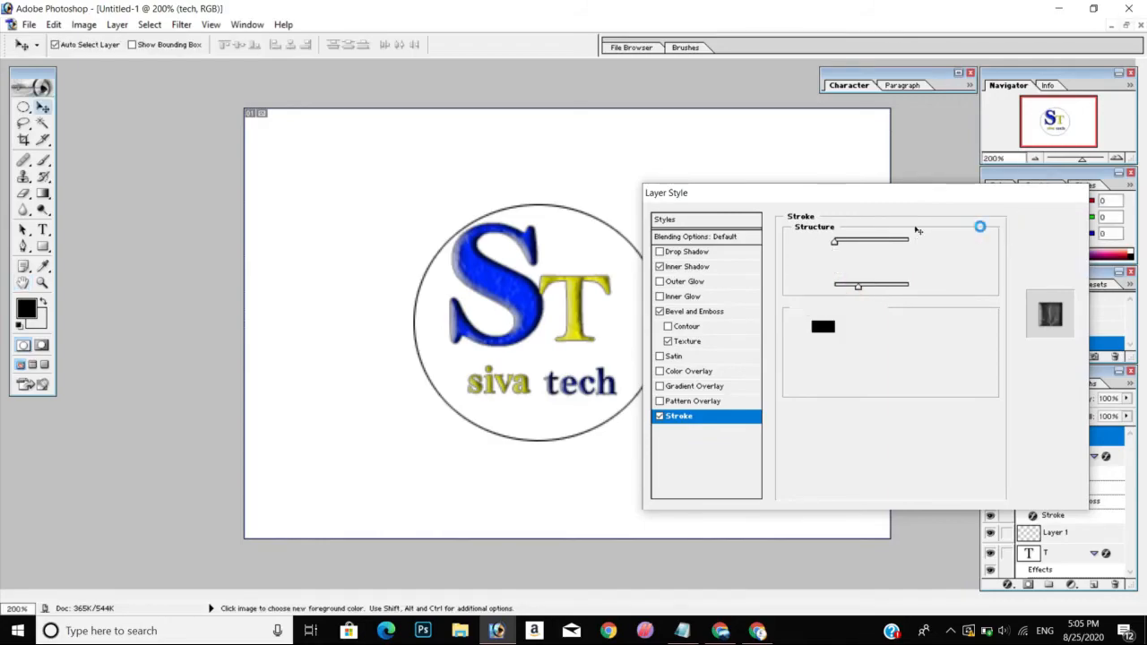